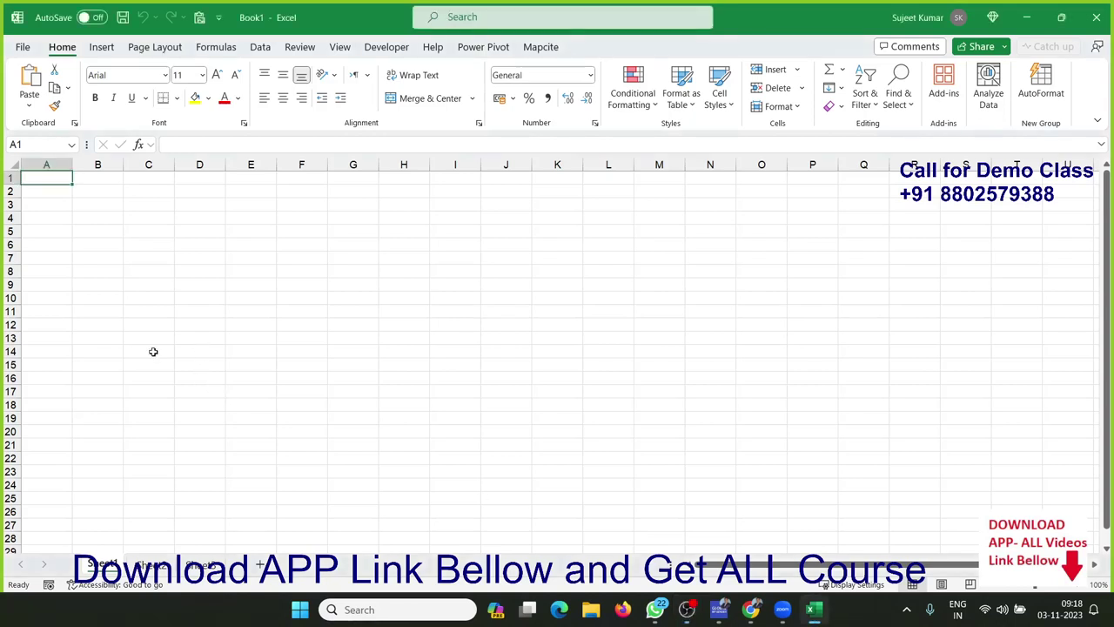
Enter Name and SALES headings in A2:B2 and fill nine names down A3:A11.
{"action": "left_click", "coordinate": [187, 244]}
{"action": "left_click", "coordinate": [52, 190]}
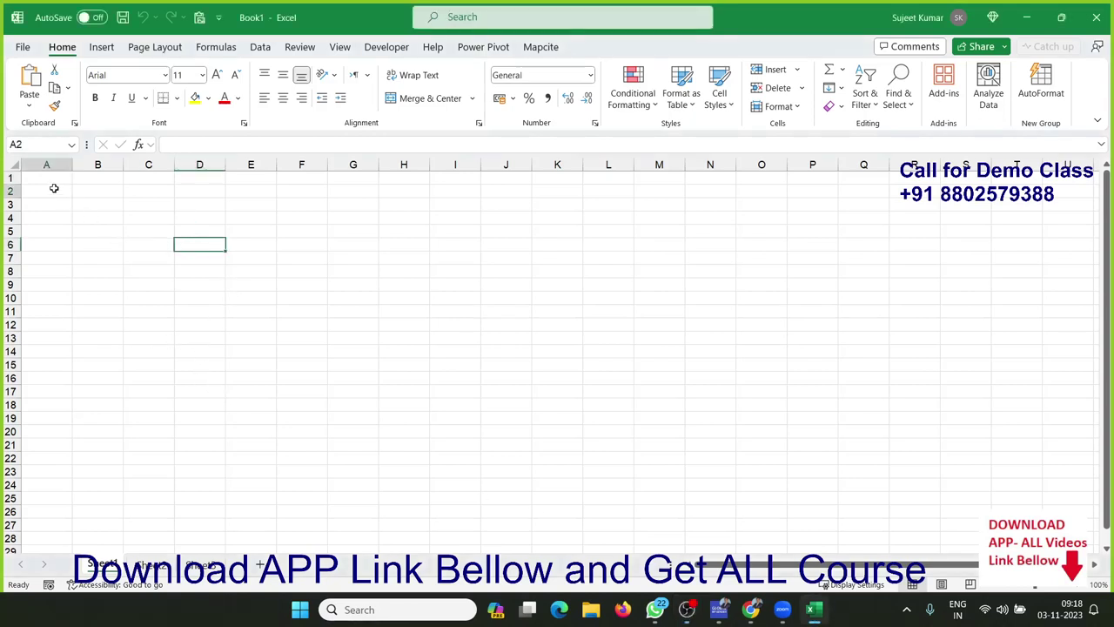
{"action": "type", "text": "N"}
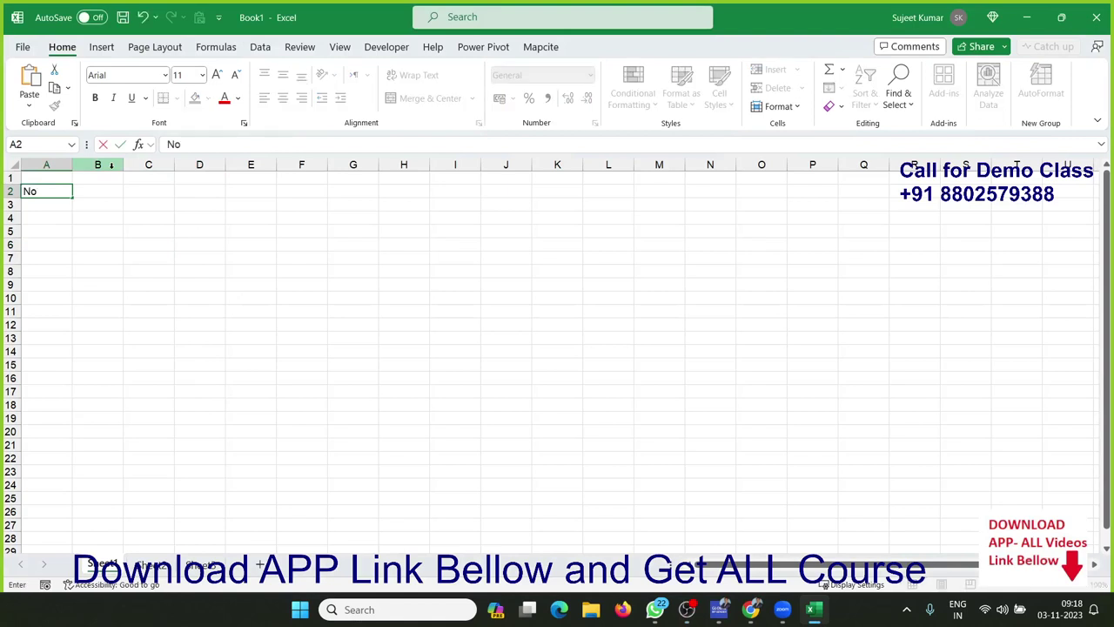
{"action": "type", "text": "ame"}
{"action": "key", "text": "Tab"}
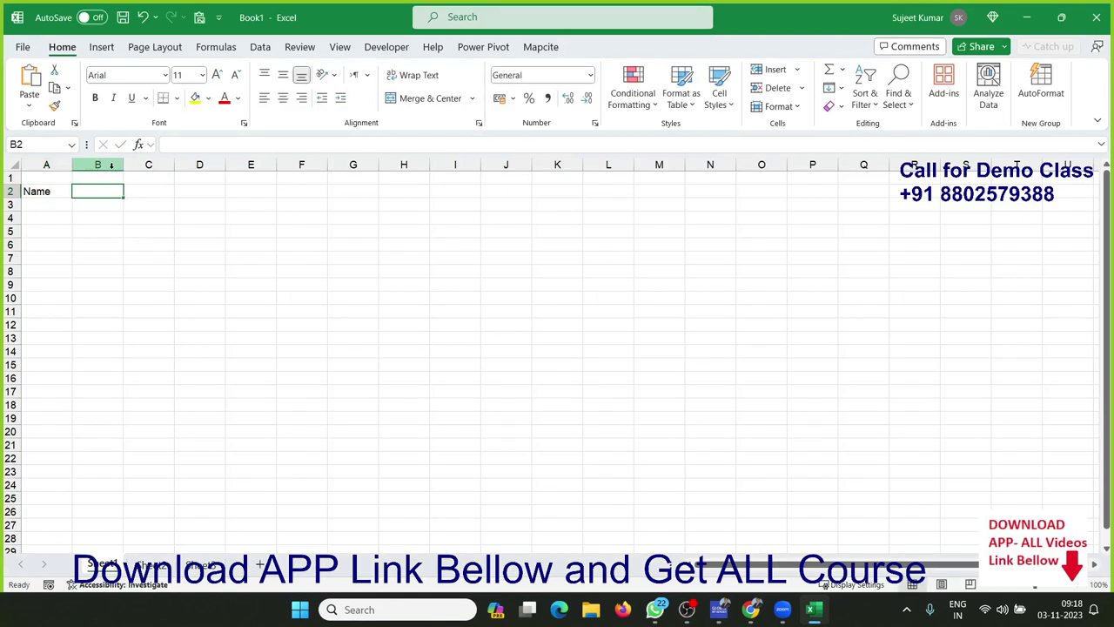
{"action": "type", "text": "Ag"}
{"action": "key", "text": "Escape"}
{"action": "type", "text": "SALES"}
{"action": "key", "text": "Return"}
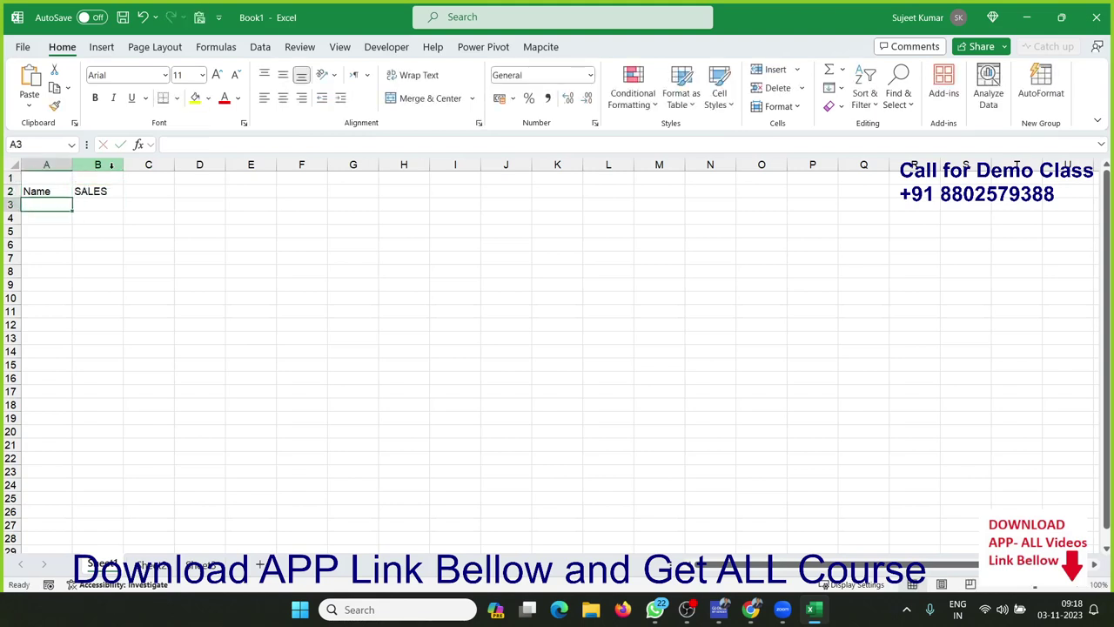
{"action": "type", "text": "Puja"}
{"action": "key", "text": "Return"}
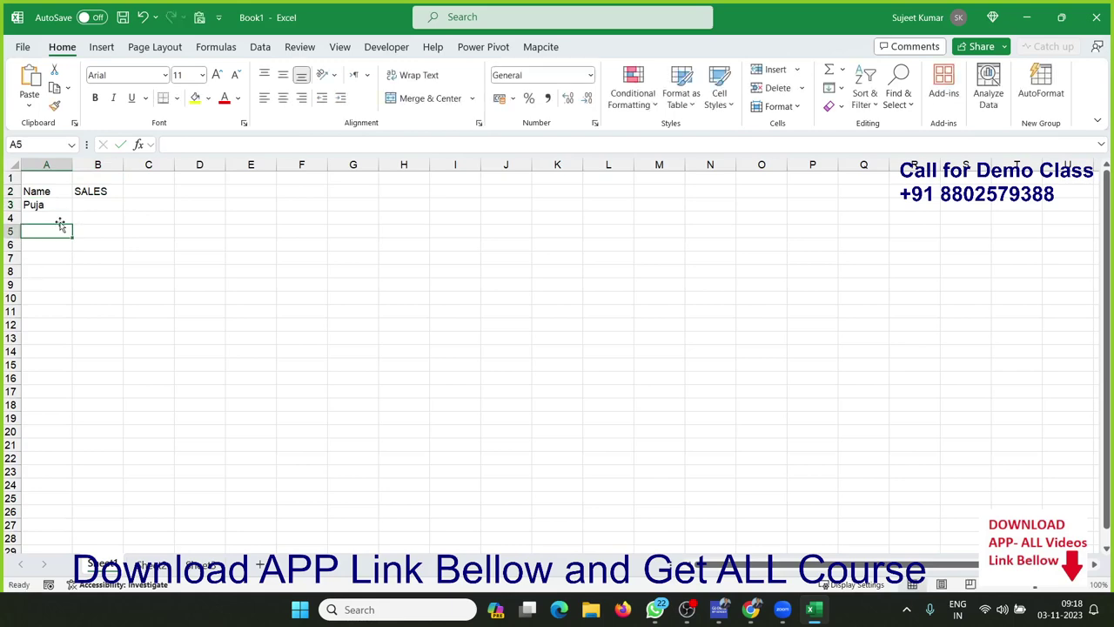
{"action": "left_click", "coordinate": [60, 209]}
{"action": "left_click_drag", "start_coordinate": [71, 213], "coordinate": [72, 312]}
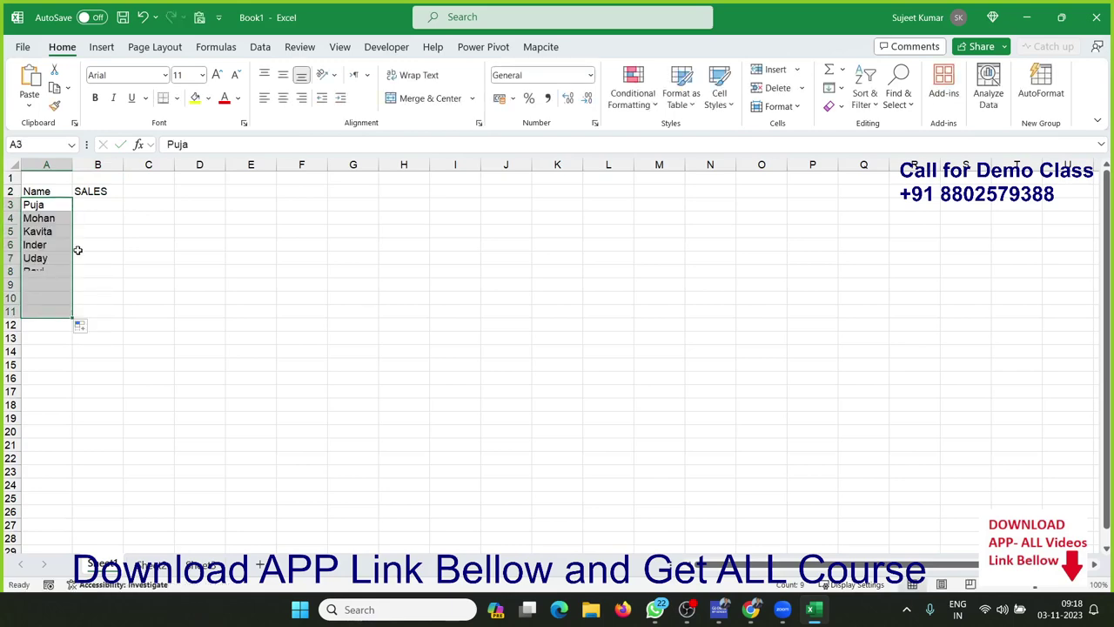
Enter sales figures 85, 96, 25, 45, 32, 85, 25, 32, 65 in B3:B11.
{"action": "left_click", "coordinate": [112, 204]}
{"action": "type", "text": "85"}
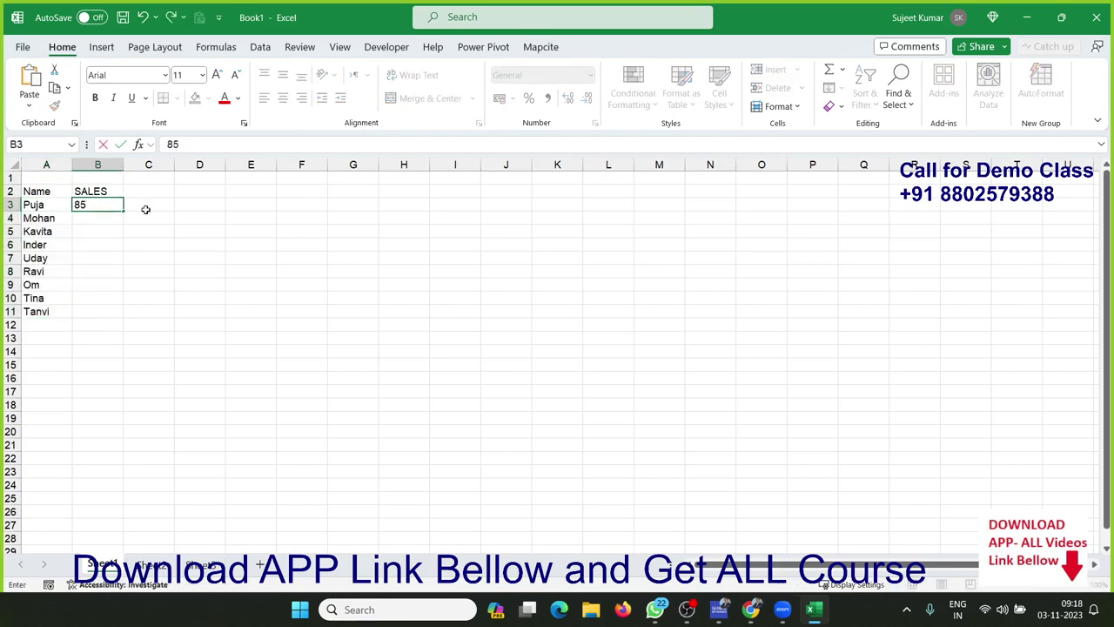
{"action": "type", "text": "36"}
{"action": "key", "text": "Return"}
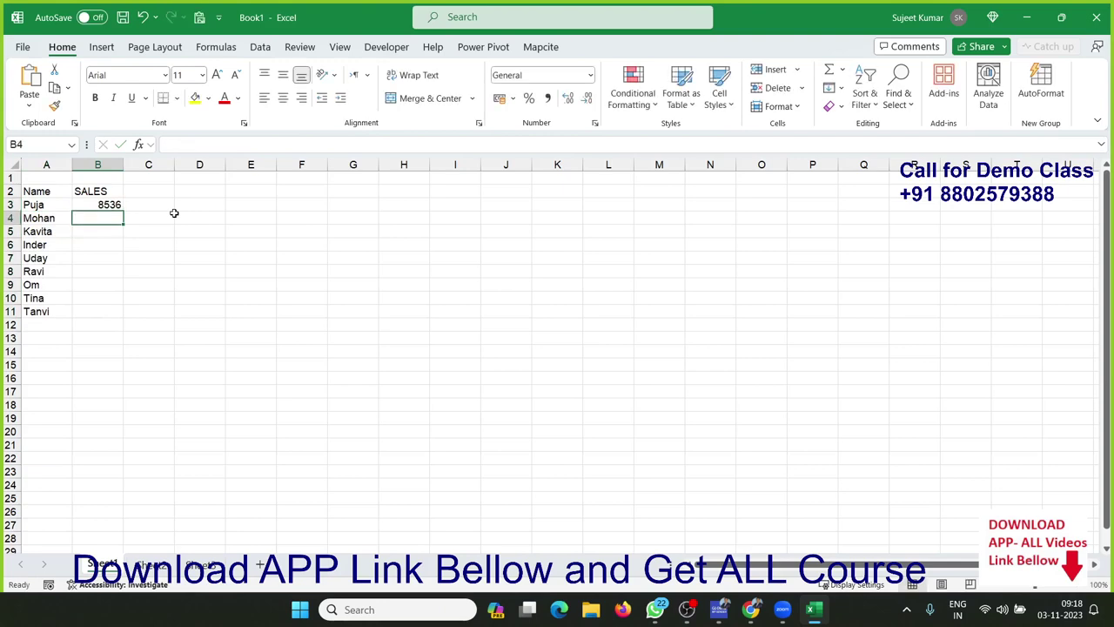
{"action": "key", "text": "Up"}
{"action": "type", "text": "85"}
{"action": "key", "text": "Return"}
{"action": "type", "text": "96"}
{"action": "key", "text": "Return"}
{"action": "type", "text": "2"}
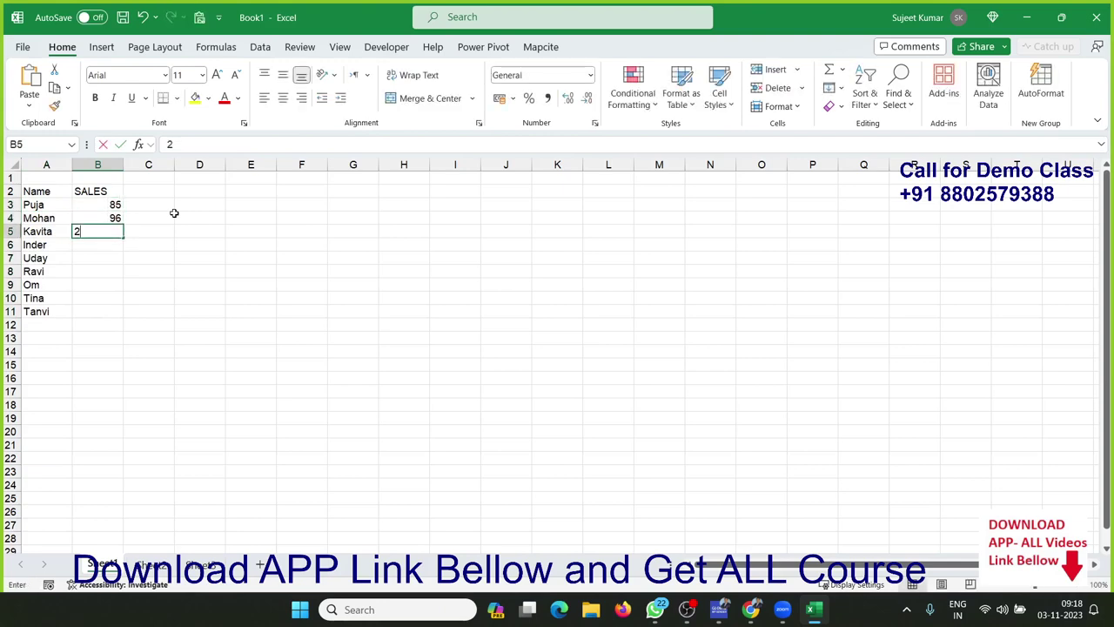
{"action": "type", "text": "5"}
{"action": "key", "text": "Return"}
{"action": "type", "text": "45"}
{"action": "key", "text": "Return"}
{"action": "type", "text": "32"}
{"action": "key", "text": "Return"}
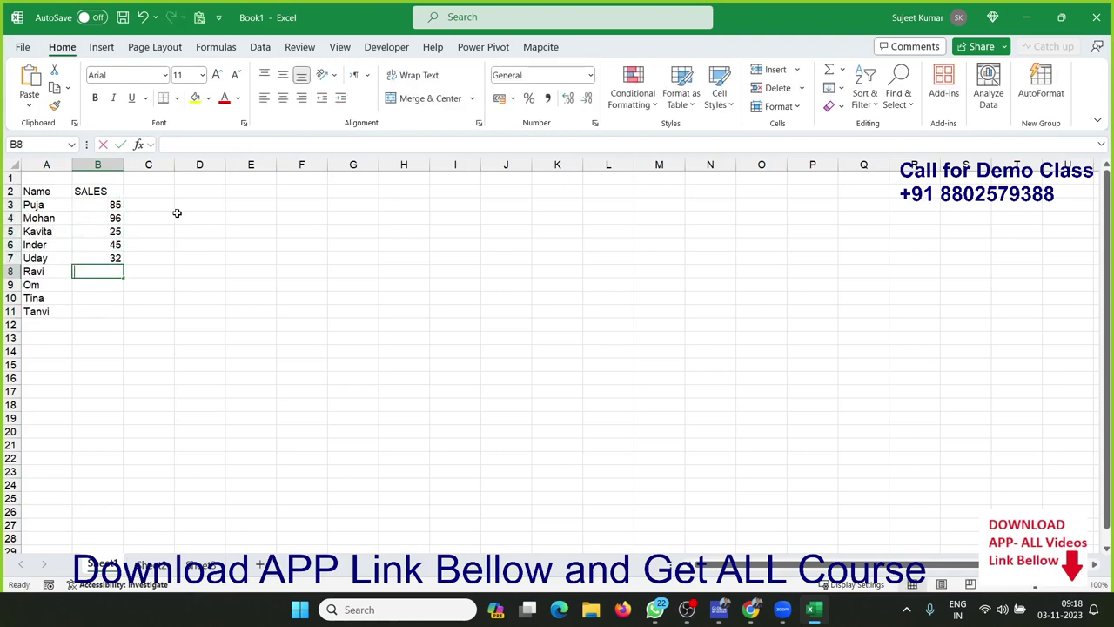
{"action": "type", "text": "85"}
{"action": "key", "text": "Return"}
{"action": "type", "text": "25"}
{"action": "key", "text": "Return"}
{"action": "type", "text": "32"}
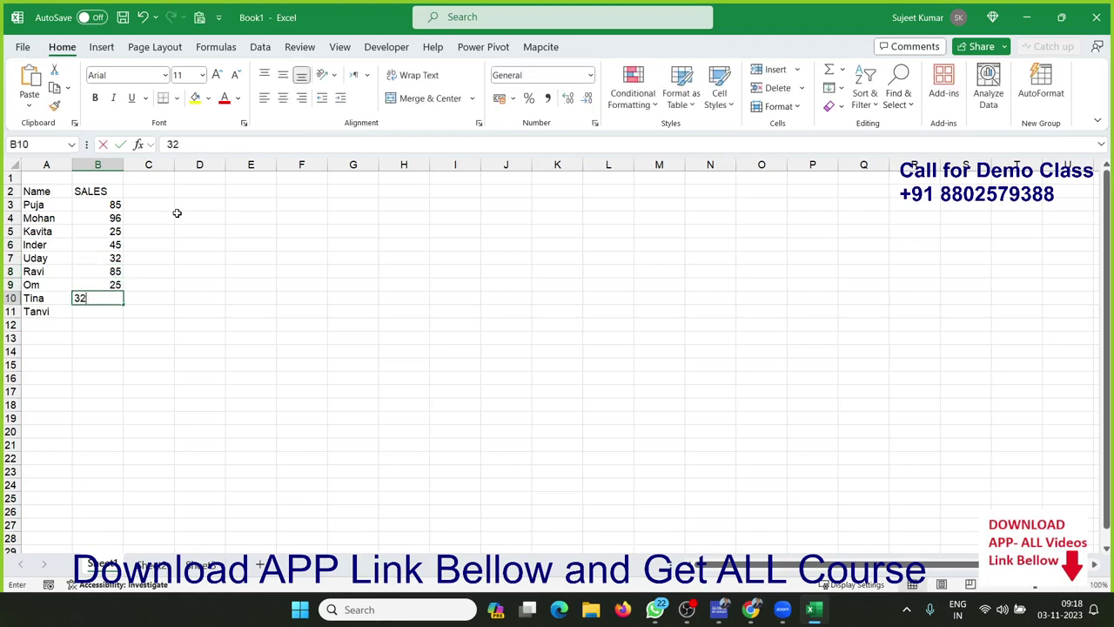
{"action": "key", "text": "Return"}
{"action": "type", "text": "65"}
{"action": "key", "text": "Return"}
Select the whole Name and SALES table A2:B11.
{"action": "key", "text": "ctrl+Up"}
{"action": "key", "text": "ctrl+Up"}
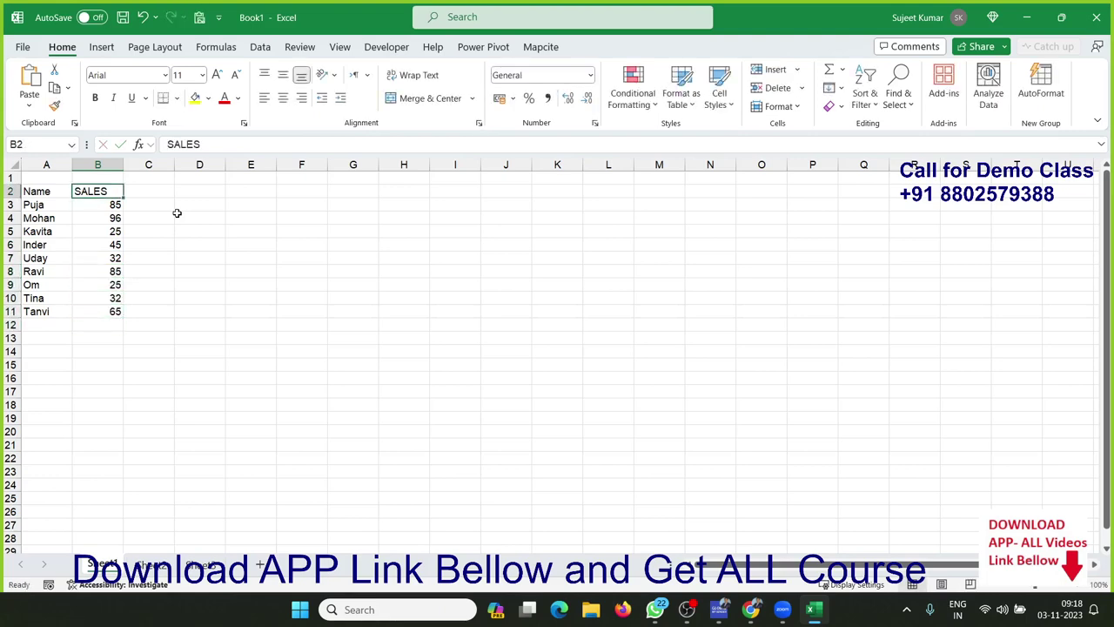
{"action": "key", "text": "Left"}
{"action": "key", "text": "ctrl+a"}
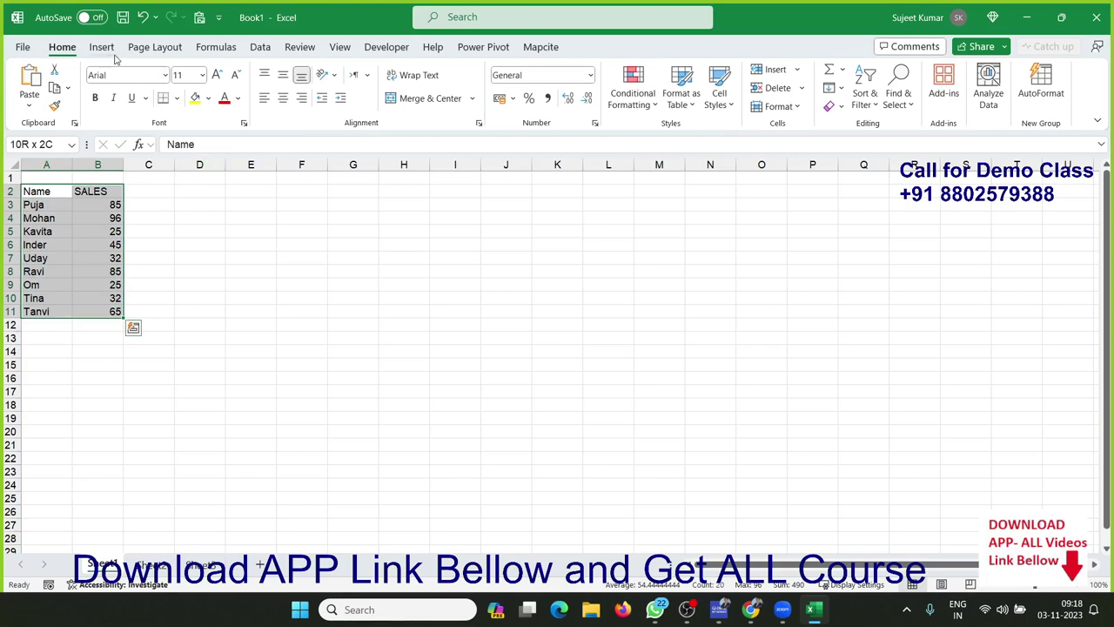
Insert a clustered column chart of SALES and resize it beside the table, roughly C2:H13.
{"action": "left_click", "coordinate": [101, 48]}
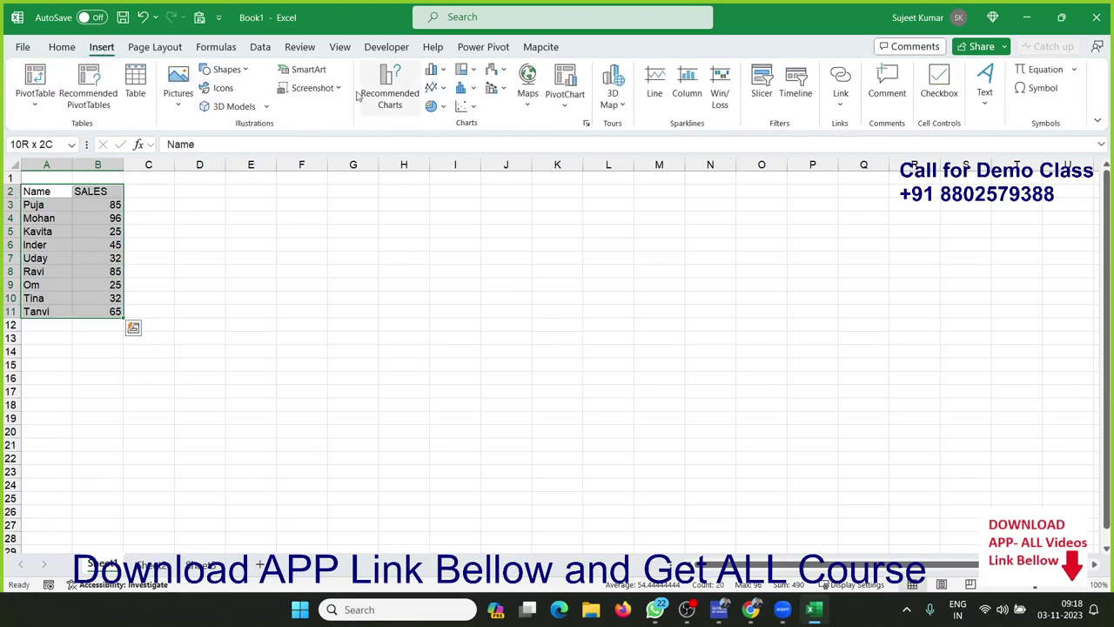
{"action": "left_click", "coordinate": [432, 70]}
{"action": "left_click", "coordinate": [443, 121]}
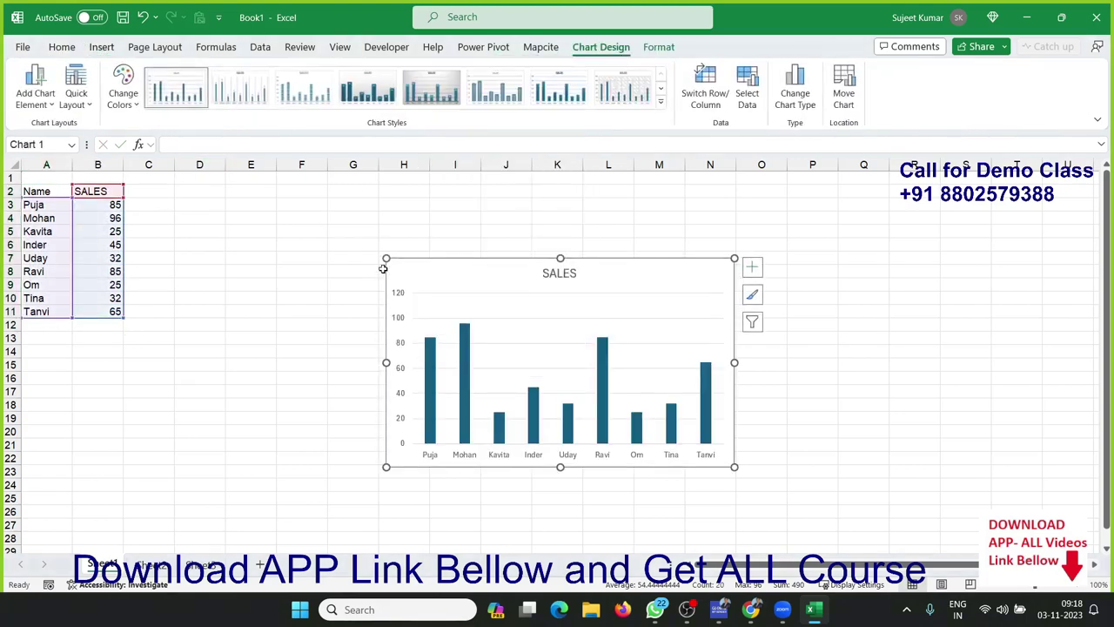
{"action": "left_click_drag", "start_coordinate": [442, 281], "coordinate": [213, 199]}
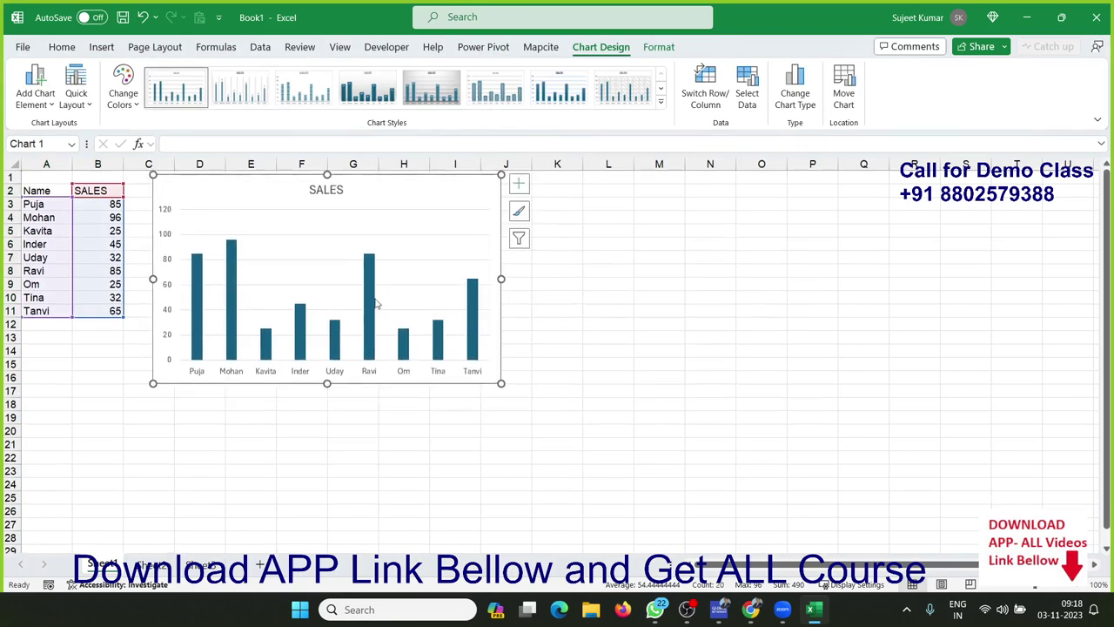
{"action": "left_click_drag", "start_coordinate": [498, 383], "coordinate": [434, 324]}
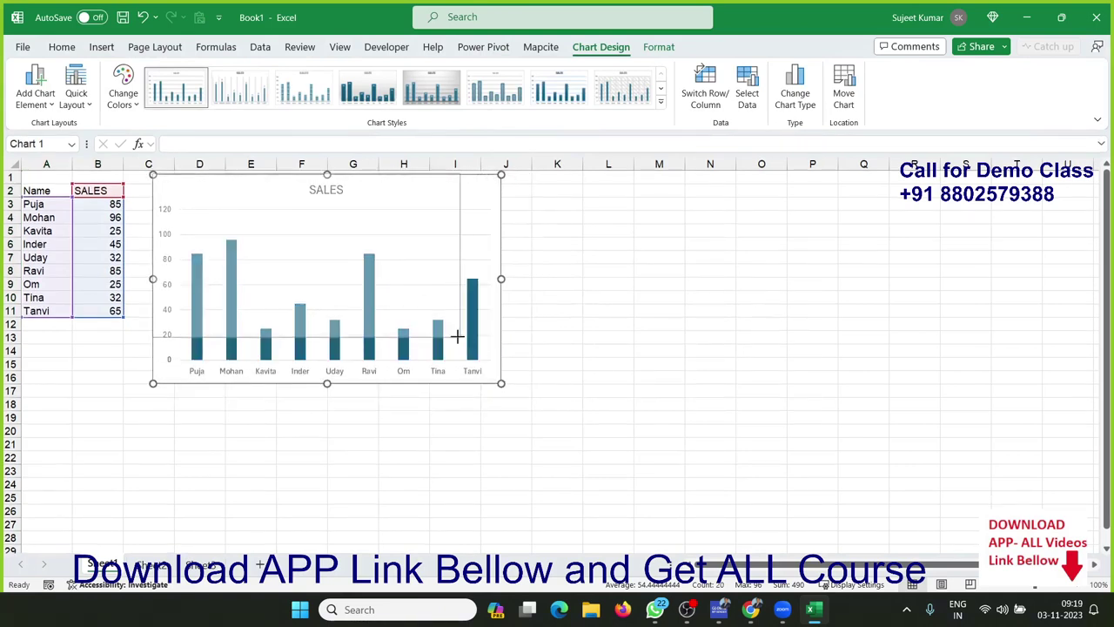
{"action": "left_click_drag", "start_coordinate": [217, 187], "coordinate": [200, 189]}
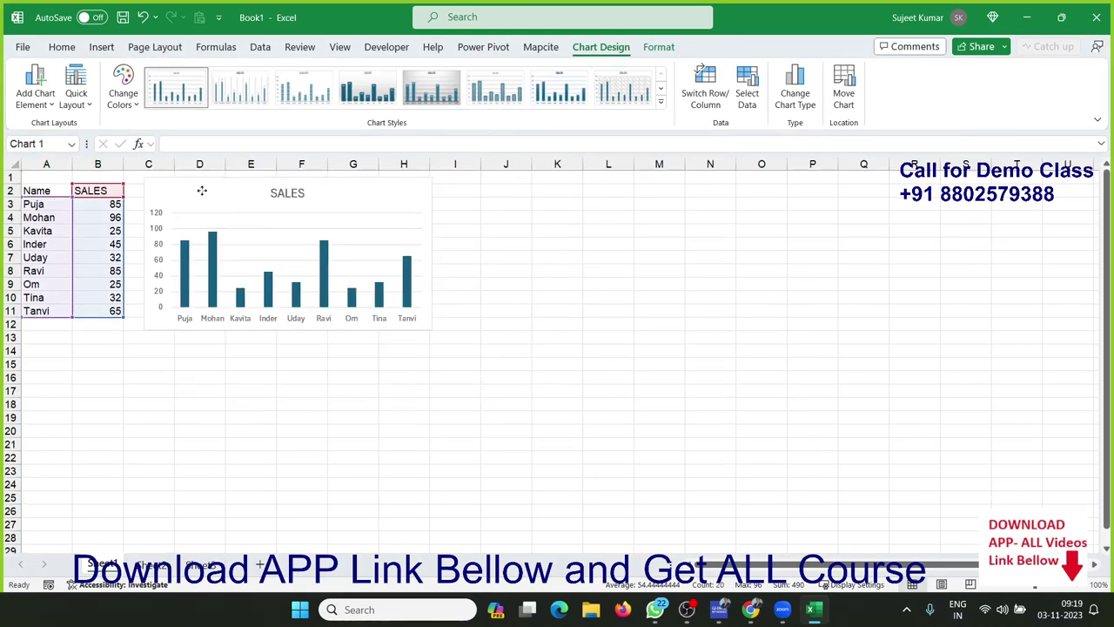
{"action": "left_click", "coordinate": [104, 391]}
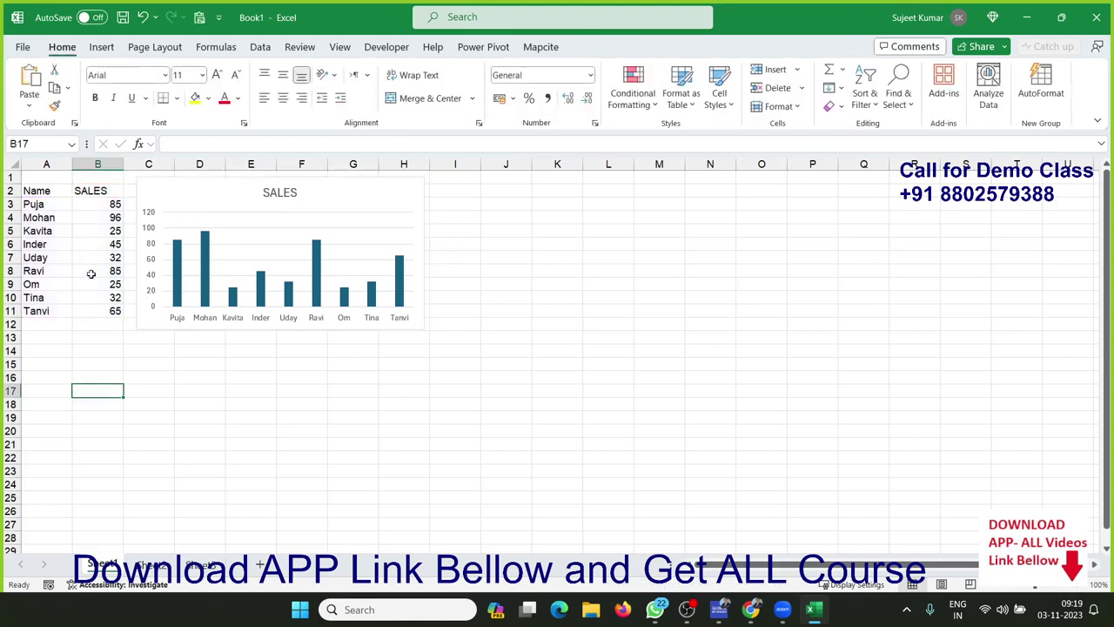
{"action": "left_click", "coordinate": [57, 358]}
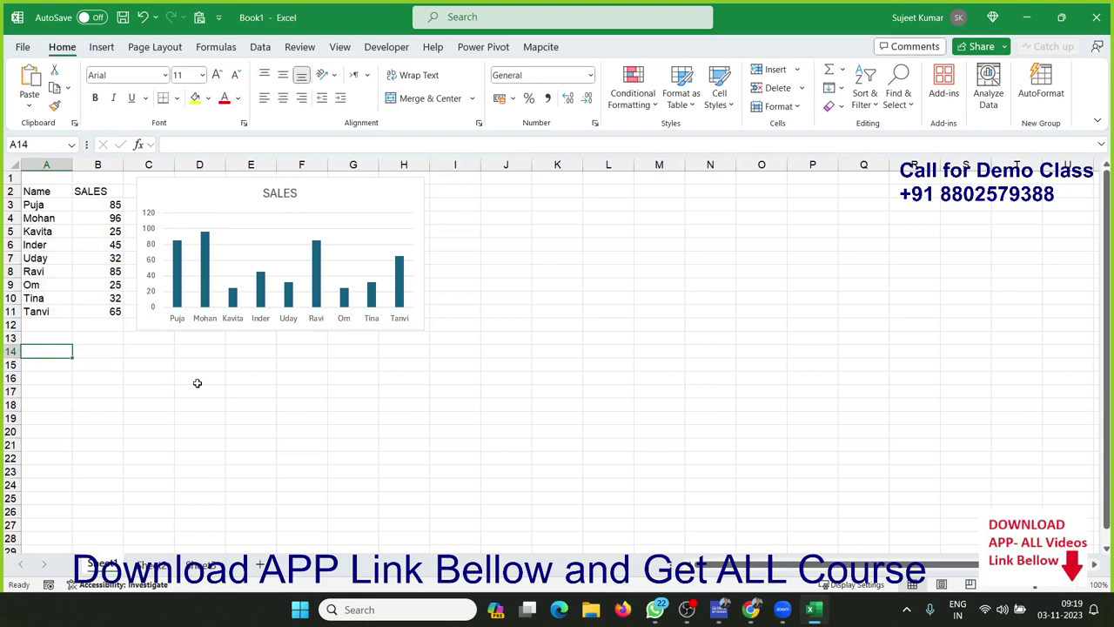
Enter the City heading in A14 and fill ten cities from Pune to Delhi down to A24.
{"action": "type", "text": "City"}
{"action": "key", "text": "Return"}
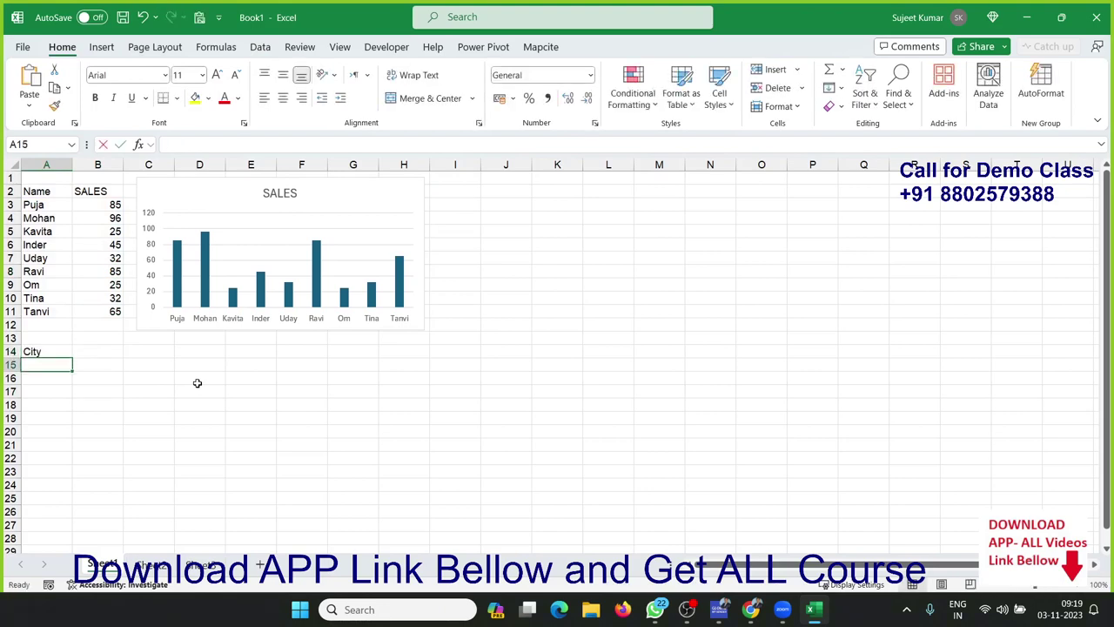
{"action": "type", "text": "Pune"}
{"action": "left_click", "coordinate": [183, 406]}
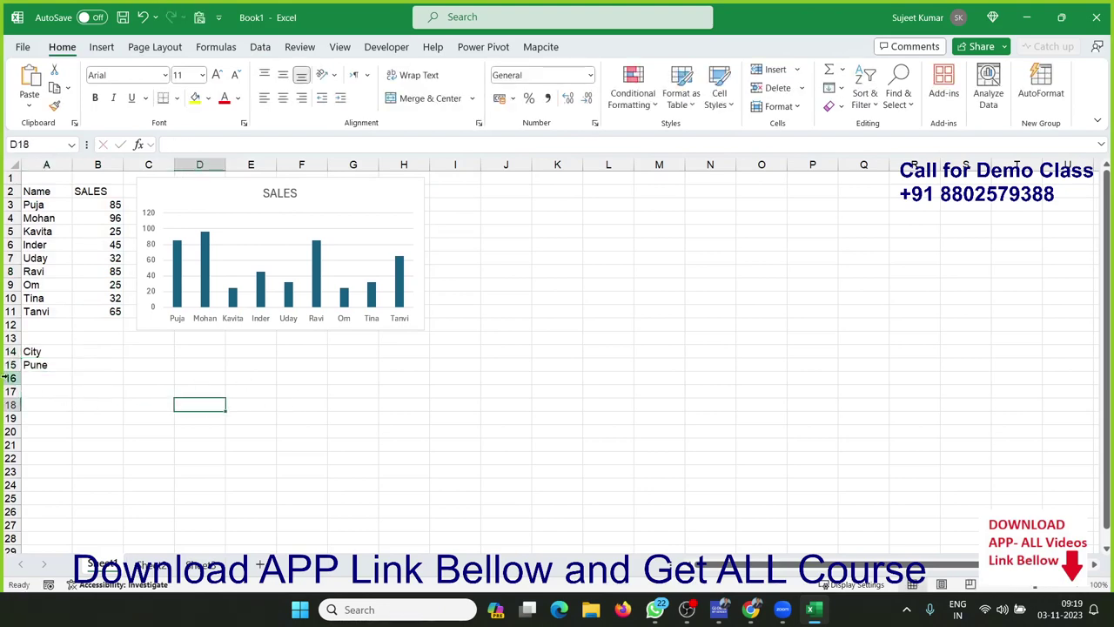
{"action": "left_click", "coordinate": [69, 369]}
{"action": "left_click_drag", "start_coordinate": [69, 369], "coordinate": [74, 489]}
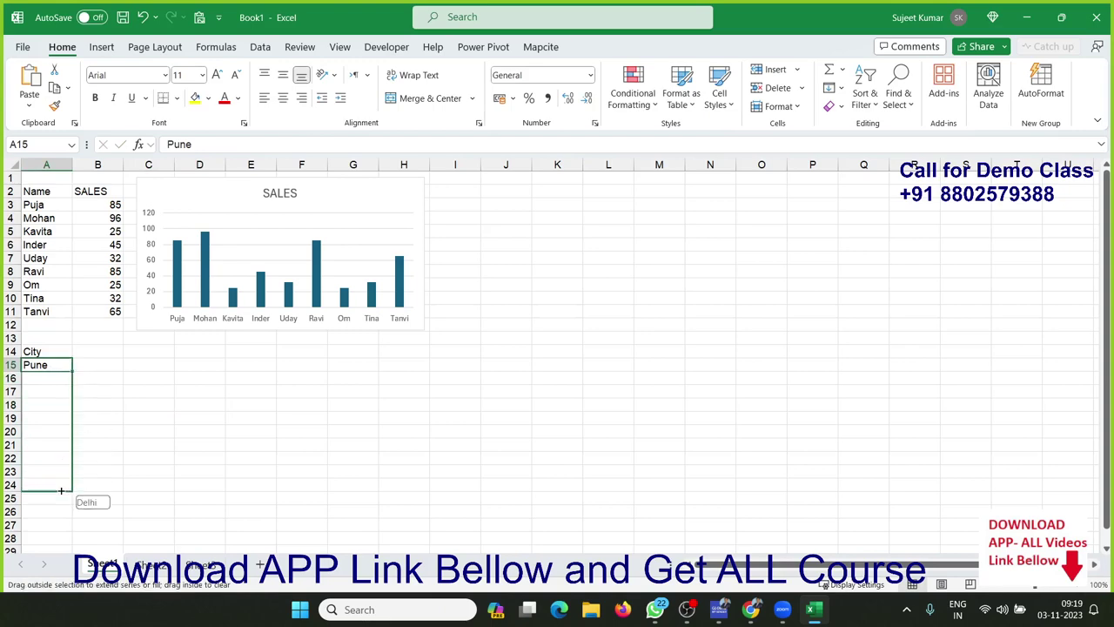
Add a Sales heading in B14 with values 98, 25, 65, 25, 45, 85, 36, 32, 65, 25, then select A14:B24.
{"action": "left_click", "coordinate": [98, 355]}
{"action": "type", "text": "Sales"}
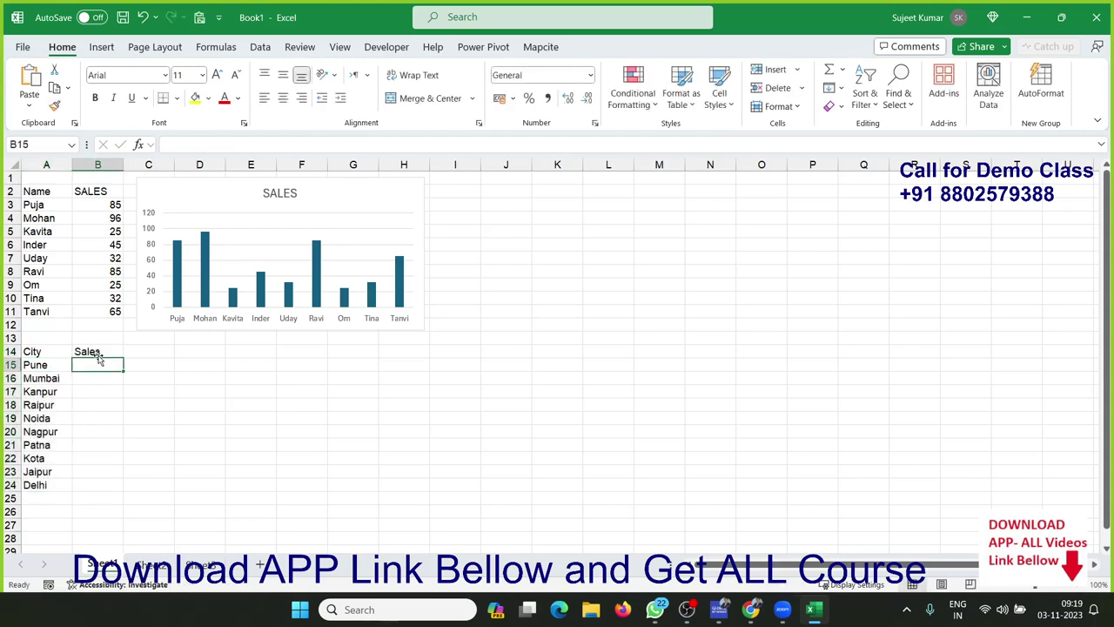
{"action": "key", "text": "Return"}
{"action": "type", "text": "98"}
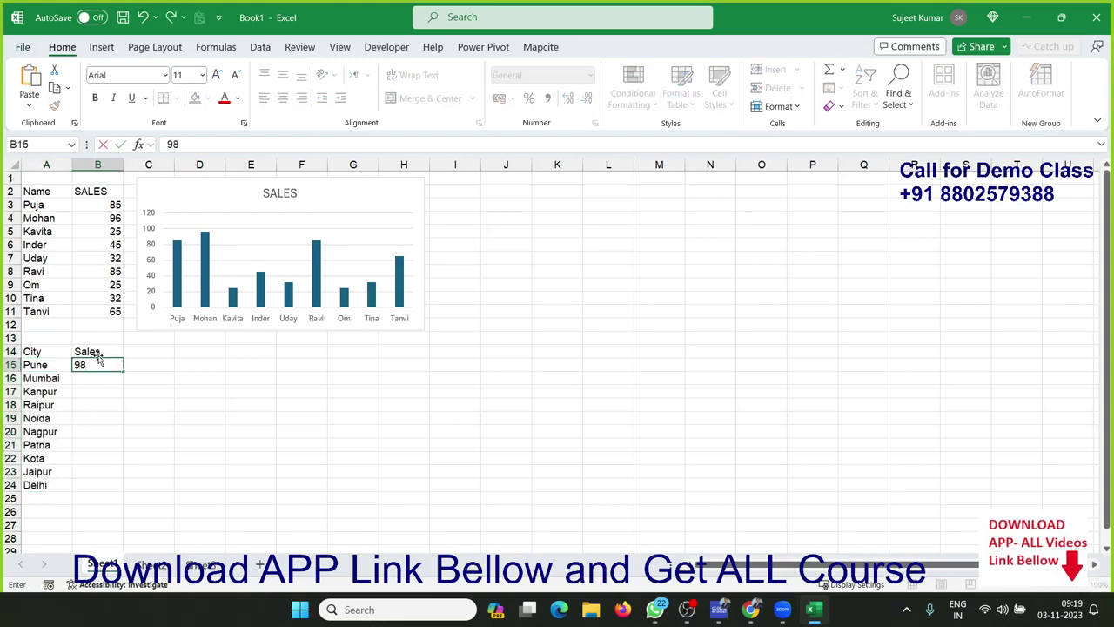
{"action": "key", "text": "Return"}
{"action": "type", "text": "25"}
{"action": "key", "text": "Return"}
{"action": "type", "text": "65"}
{"action": "key", "text": "Return"}
{"action": "type", "text": "25"}
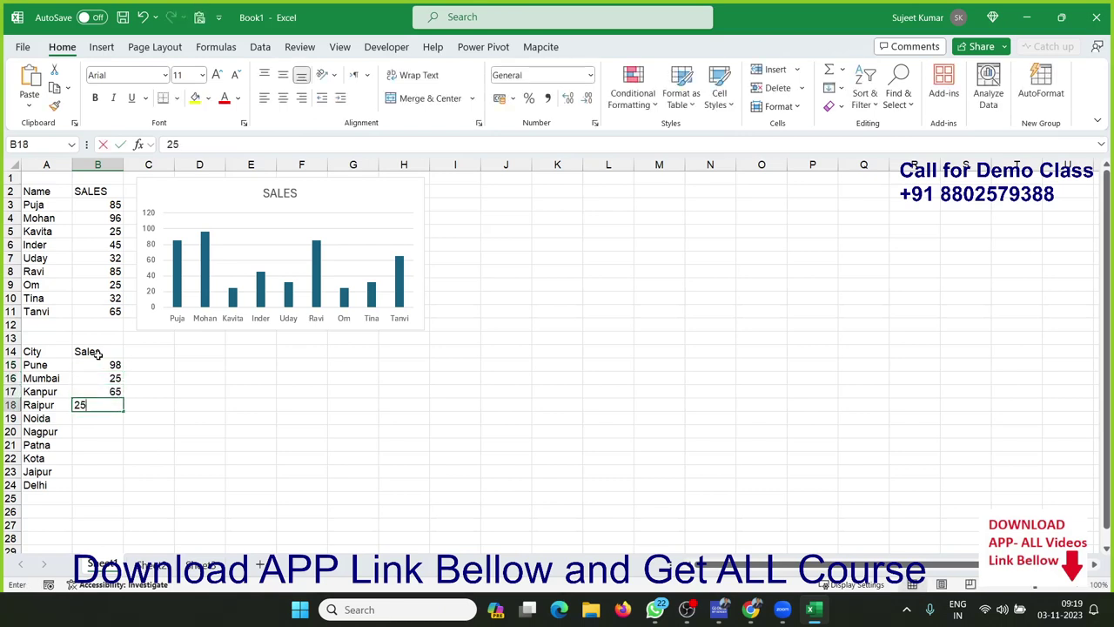
{"action": "key", "text": "Return"}
{"action": "type", "text": "45"}
{"action": "key", "text": "Return"}
{"action": "type", "text": "85"}
{"action": "key", "text": "Return"}
{"action": "type", "text": "36"}
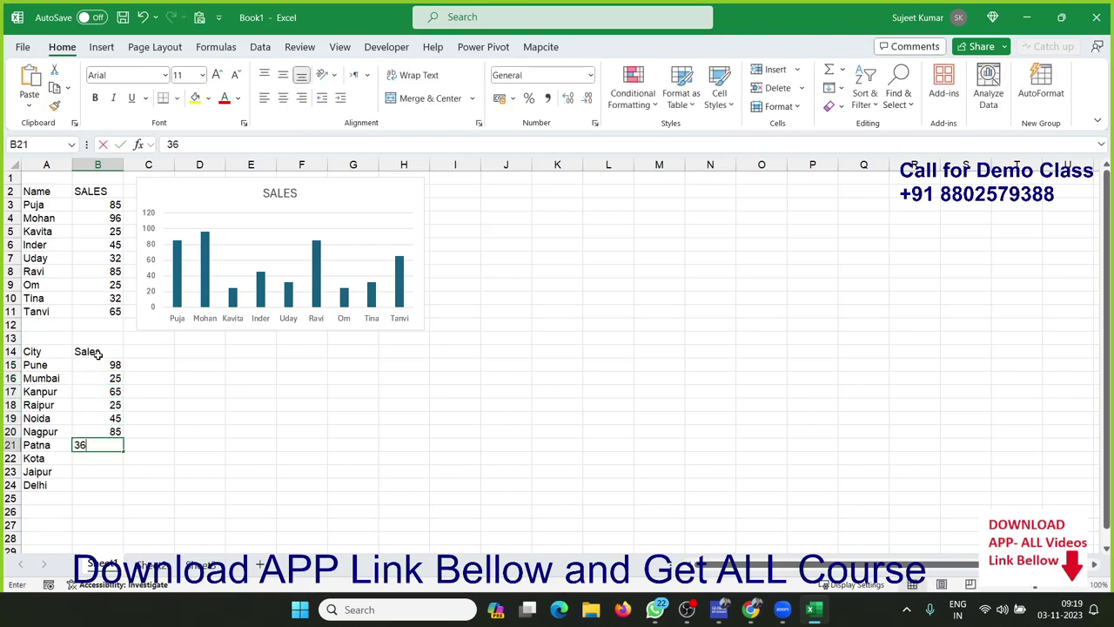
{"action": "key", "text": "Return"}
{"action": "type", "text": "32"}
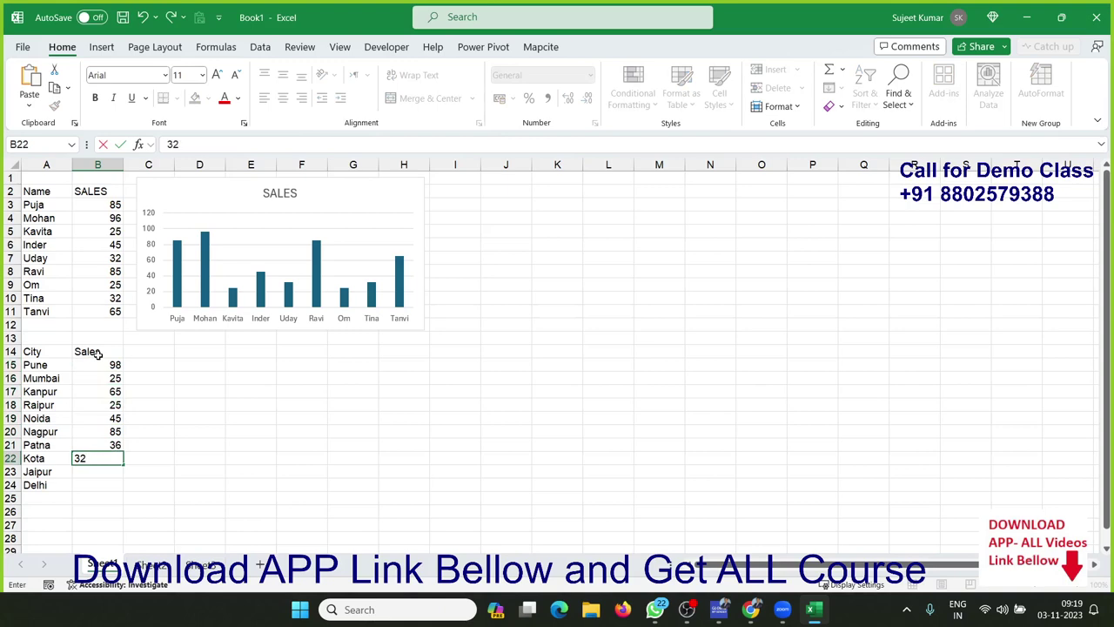
{"action": "key", "text": "Return"}
{"action": "type", "text": "65"}
{"action": "key", "text": "Return"}
{"action": "type", "text": "25"}
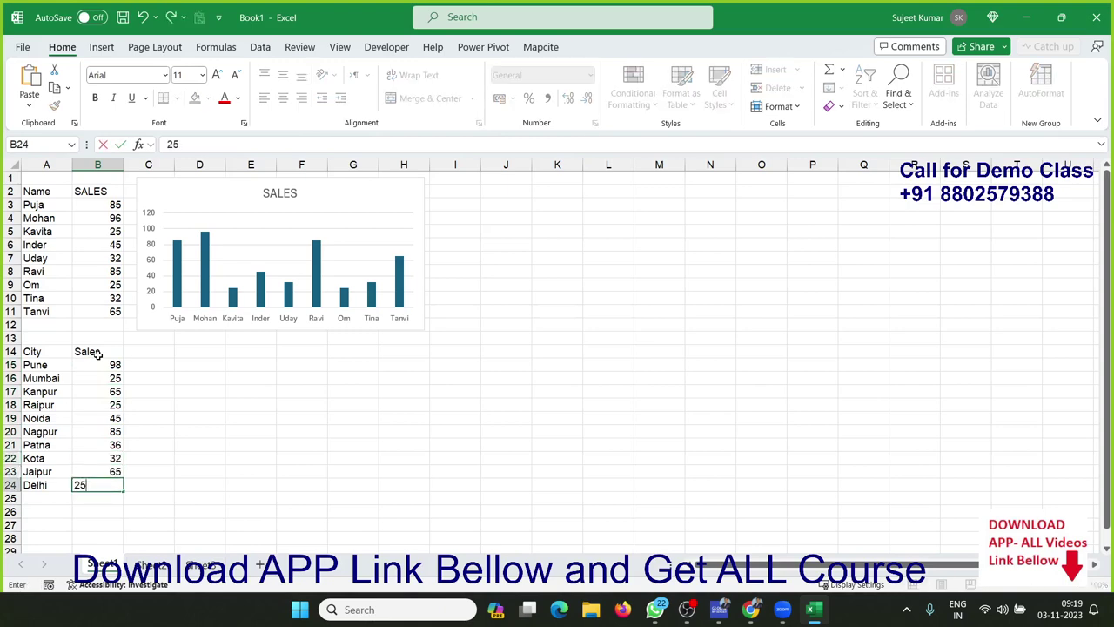
{"action": "key", "text": "Return"}
{"action": "left_click_drag", "start_coordinate": [32, 350], "coordinate": [83, 483]}
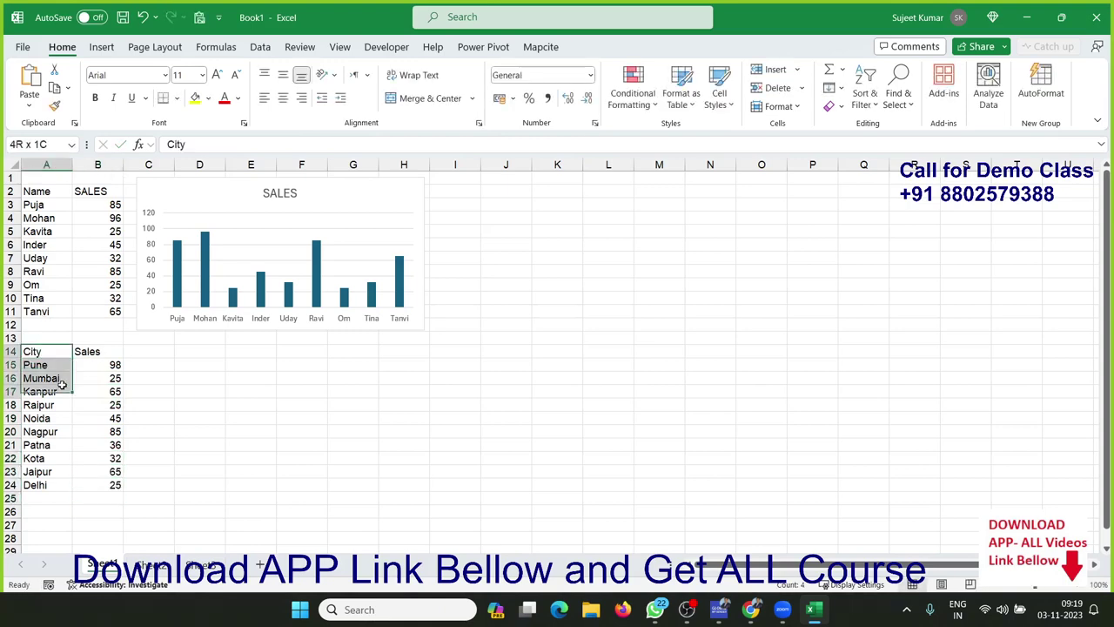
Insert a clustered column chart of city sales beside rows 14–24 and apply the last chart style.
{"action": "left_click", "coordinate": [99, 46]}
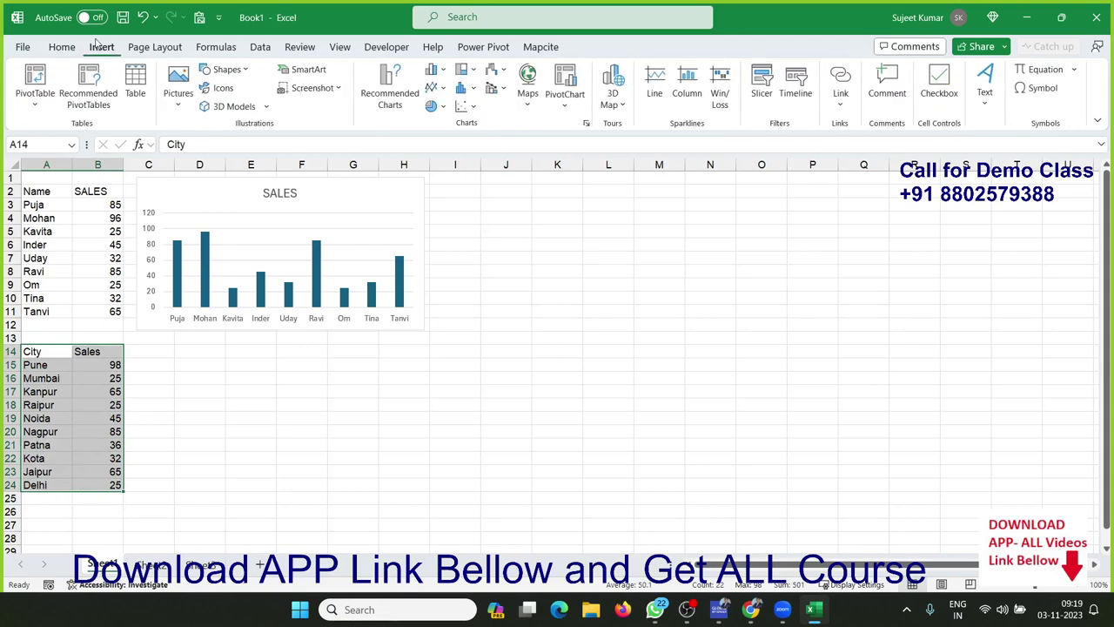
{"action": "left_click", "coordinate": [433, 69]}
{"action": "left_click", "coordinate": [440, 118]}
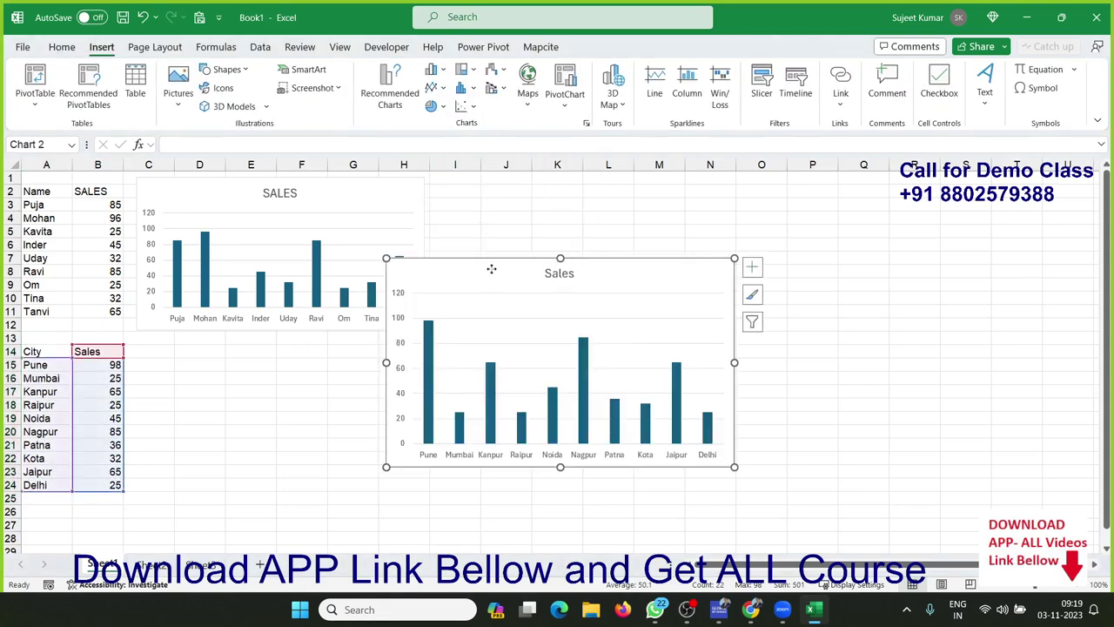
{"action": "left_click_drag", "start_coordinate": [491, 268], "coordinate": [491, 294]}
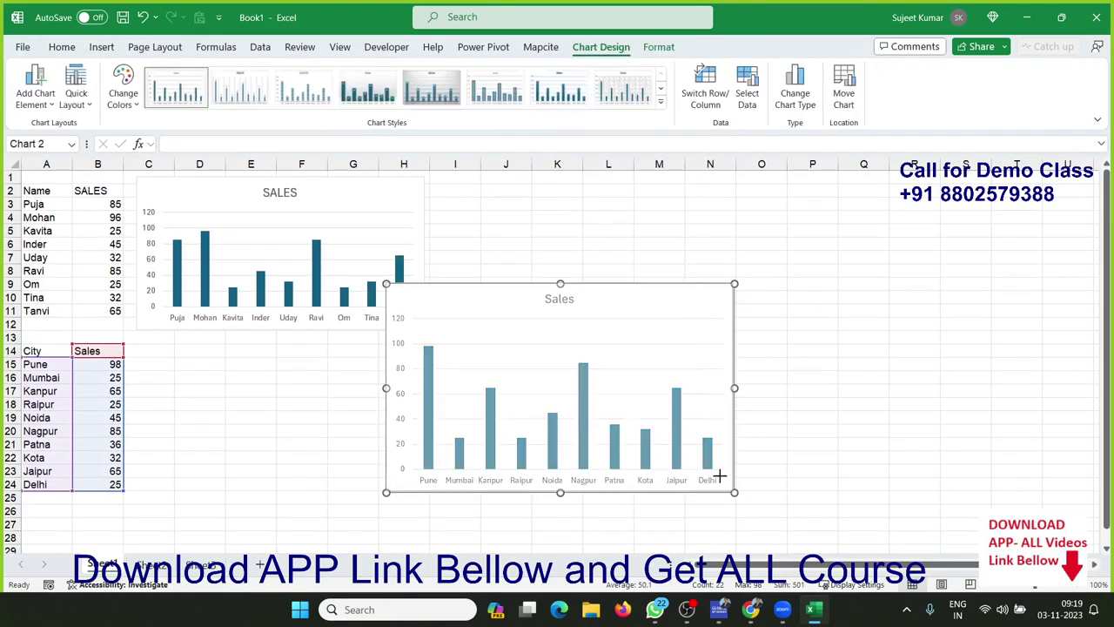
{"action": "left_click_drag", "start_coordinate": [735, 494], "coordinate": [662, 423]}
{"action": "left_click_drag", "start_coordinate": [465, 303], "coordinate": [206, 365]}
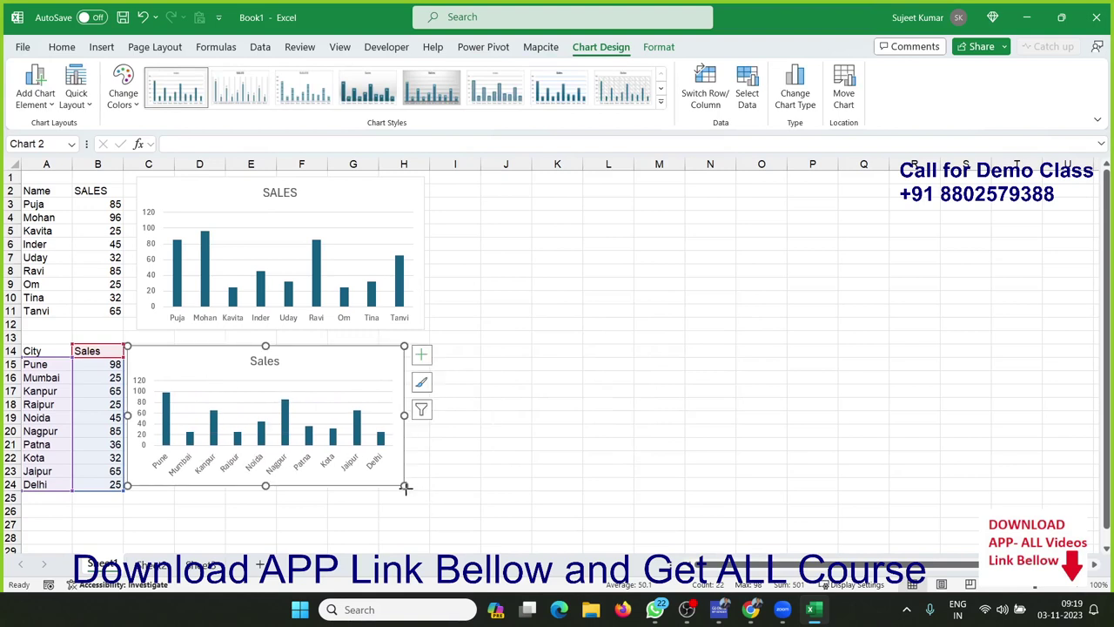
{"action": "left_click_drag", "start_coordinate": [405, 488], "coordinate": [409, 493]}
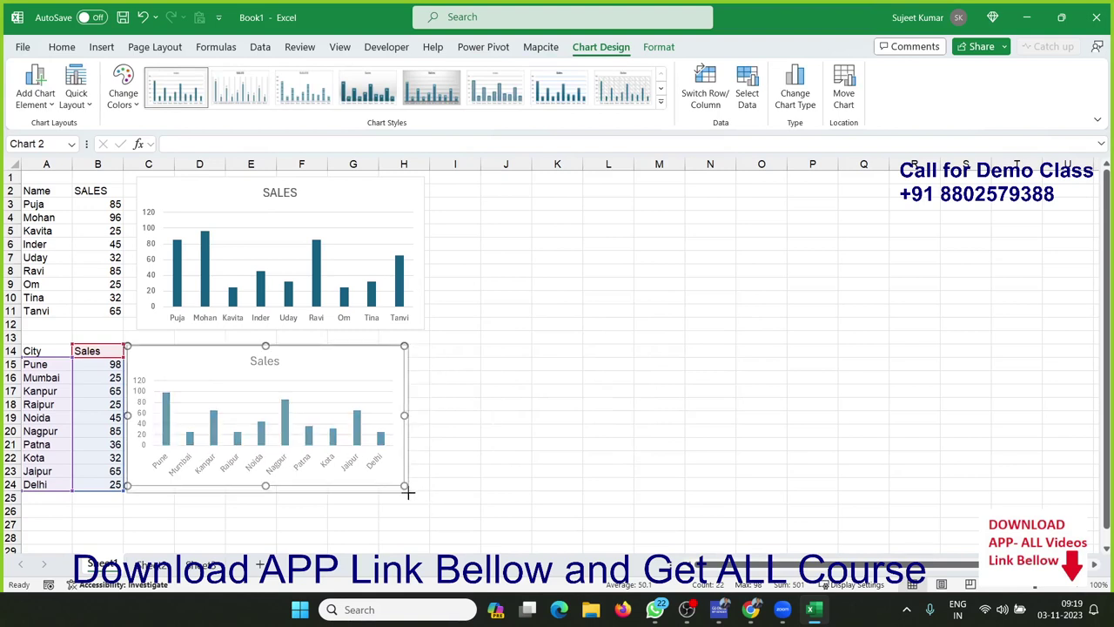
{"action": "left_click", "coordinate": [628, 101]}
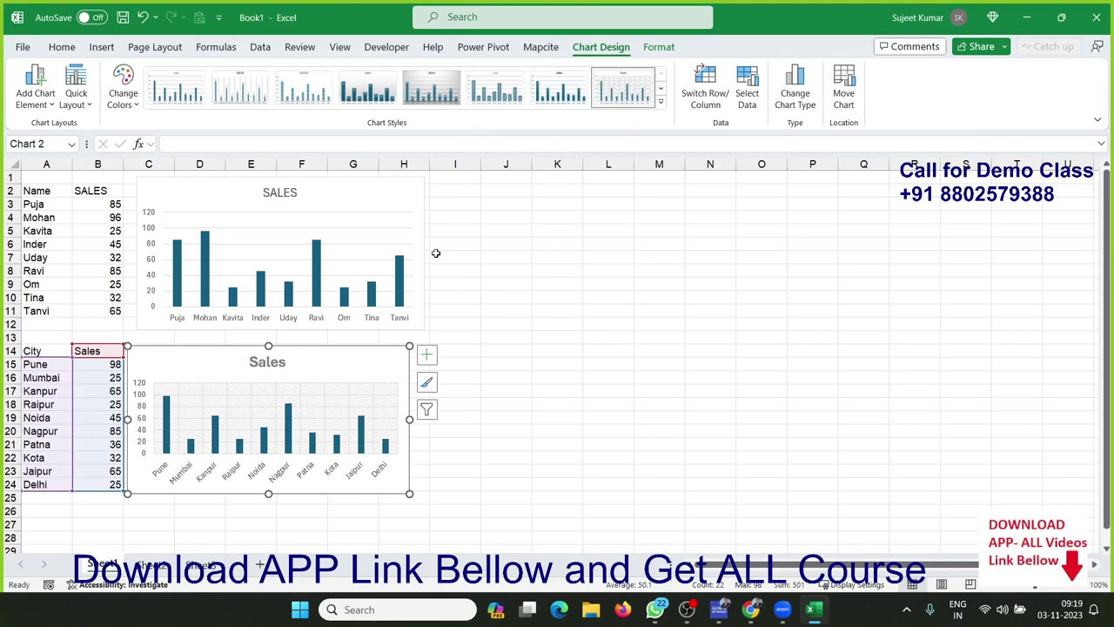
{"action": "left_click", "coordinate": [393, 202]}
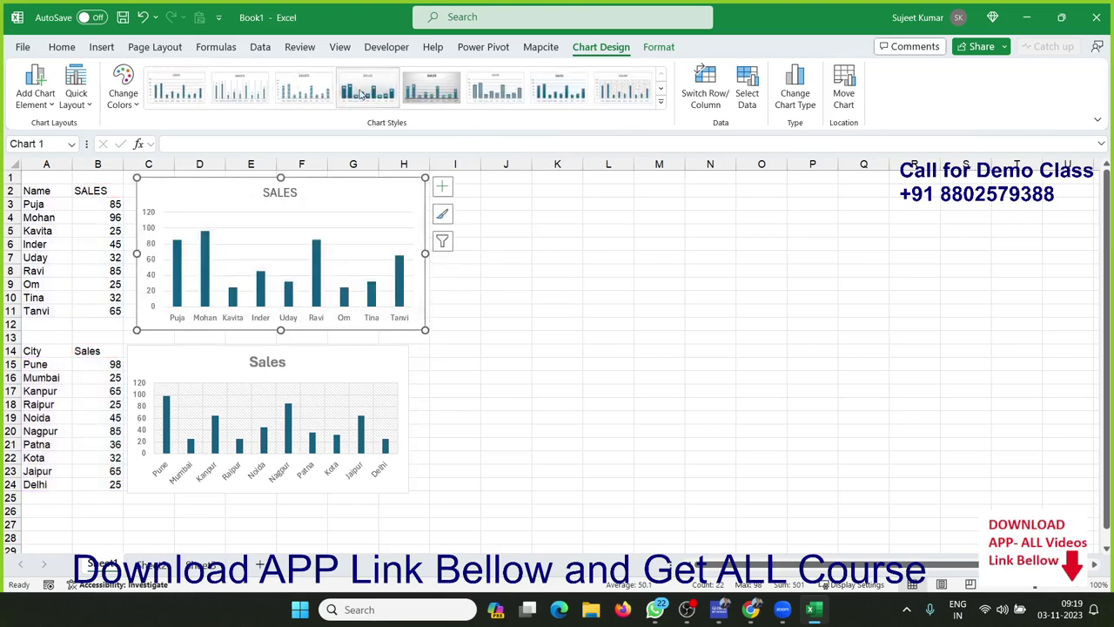
Give the SALES chart a data-label style and fill the Name area A2:H12 yellow.
{"action": "left_click", "coordinate": [363, 94]}
{"action": "mouse_move", "coordinate": [35, 190]}
{"action": "left_mouse_down"}
{"action": "mouse_move", "coordinate": [363, 204]}
{"action": "mouse_move", "coordinate": [412, 324]}
{"action": "left_mouse_up"}
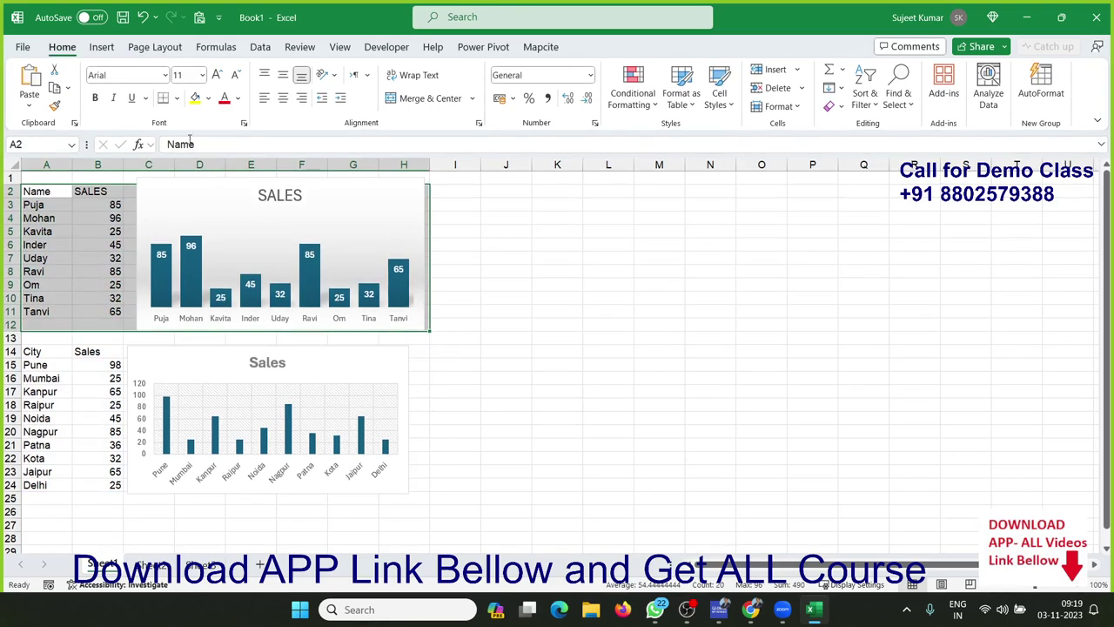
{"action": "left_click", "coordinate": [177, 98]}
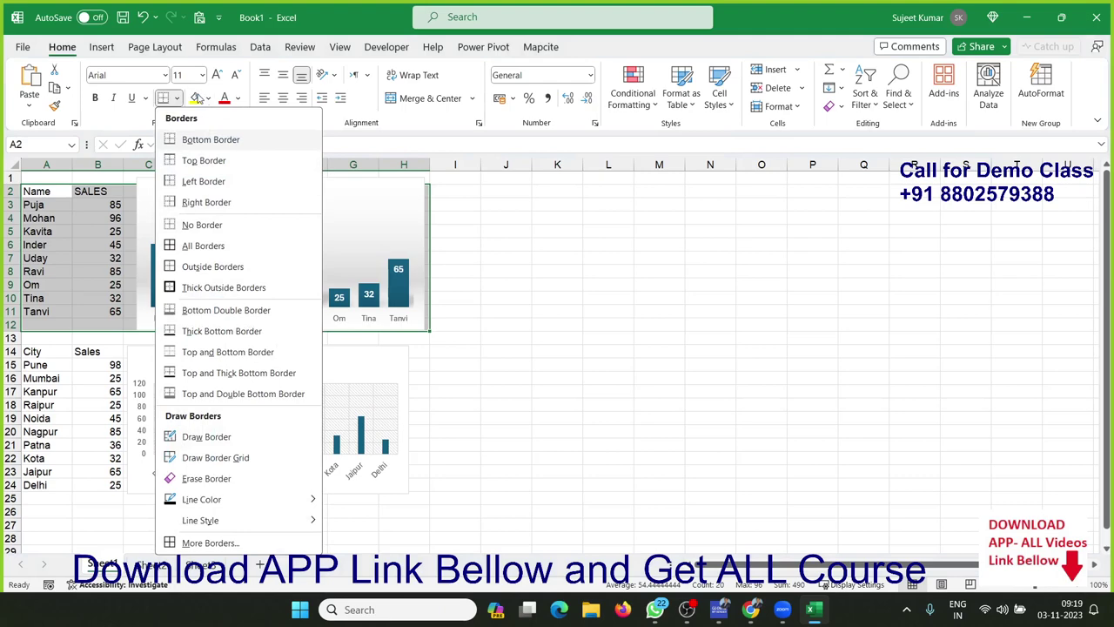
{"action": "left_click", "coordinate": [197, 97]}
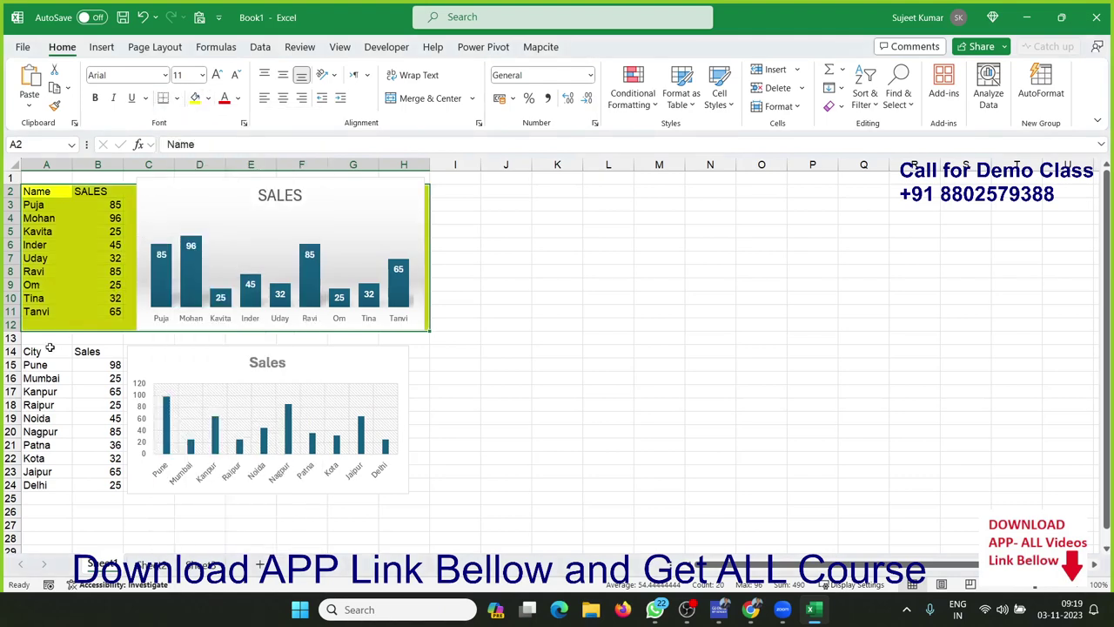
Fill the City area A14:H24 light blue.
{"action": "left_click_drag", "start_coordinate": [50, 348], "coordinate": [402, 490]}
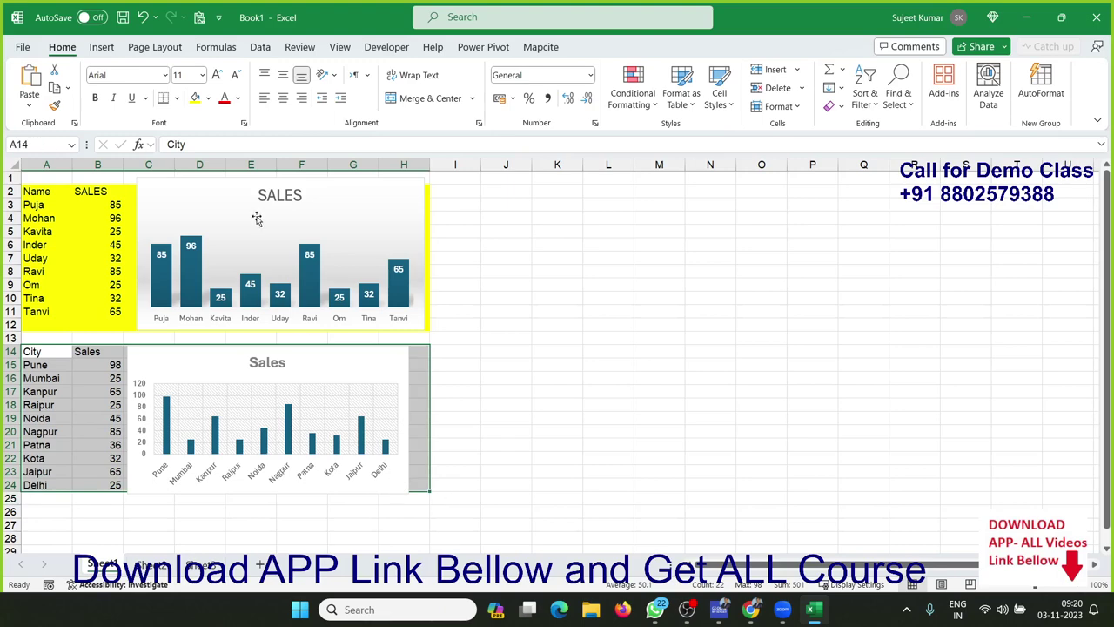
{"action": "left_click", "coordinate": [209, 97]}
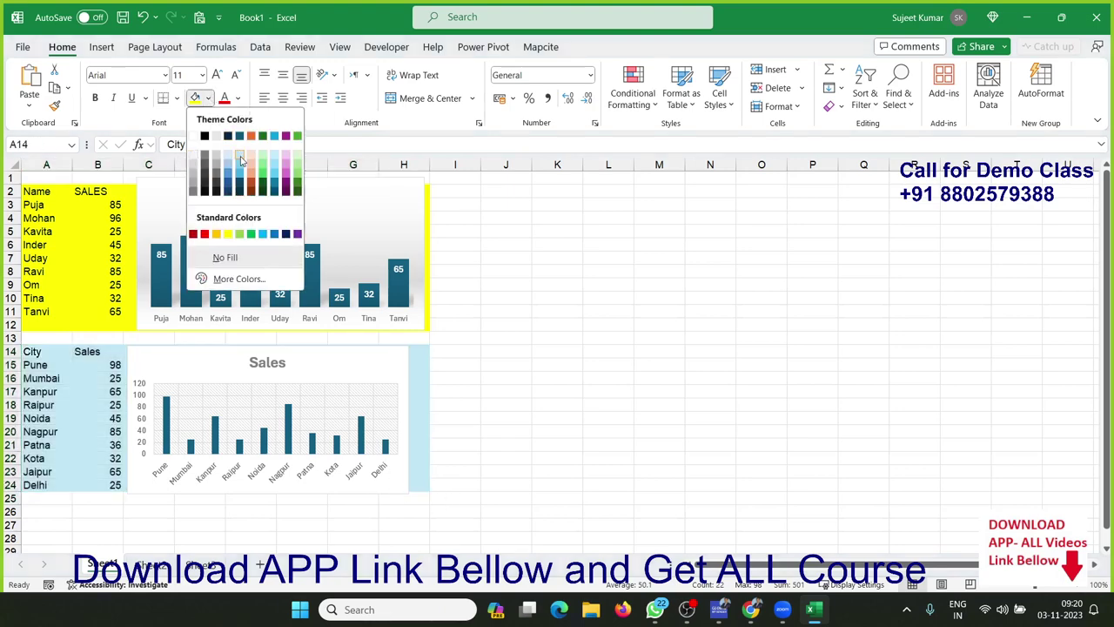
{"action": "left_click", "coordinate": [274, 150]}
{"action": "left_click", "coordinate": [613, 314]}
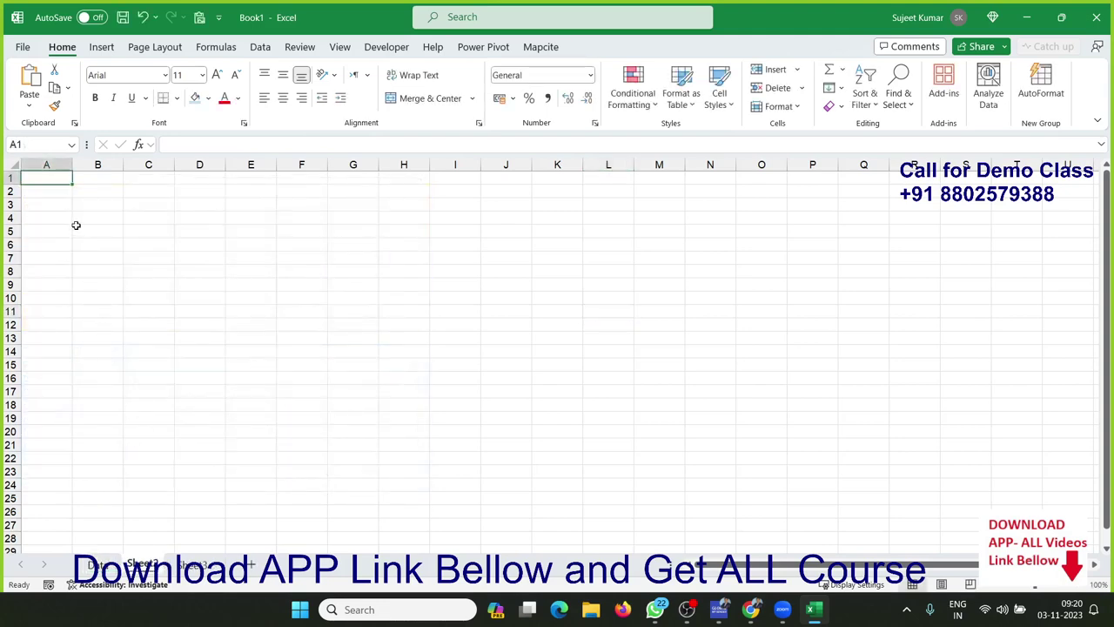
On Sheet2, type the label Select in cell A4.
{"action": "left_click", "coordinate": [76, 226]}
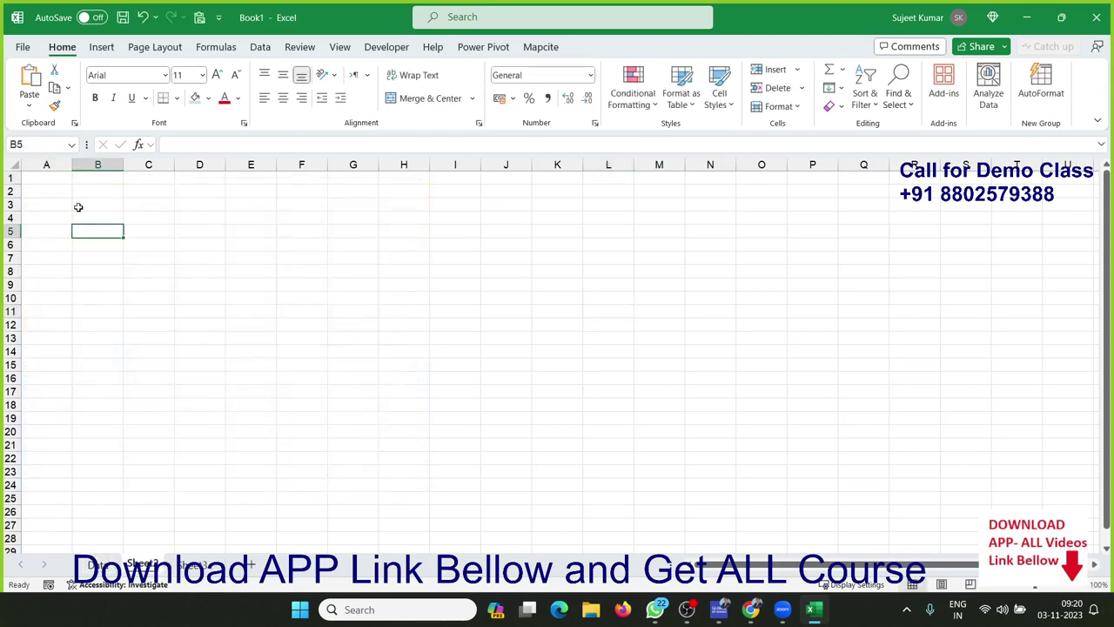
{"action": "key", "text": "Up"}
{"action": "key", "text": "Left"}
{"action": "type", "text": "Sel"}
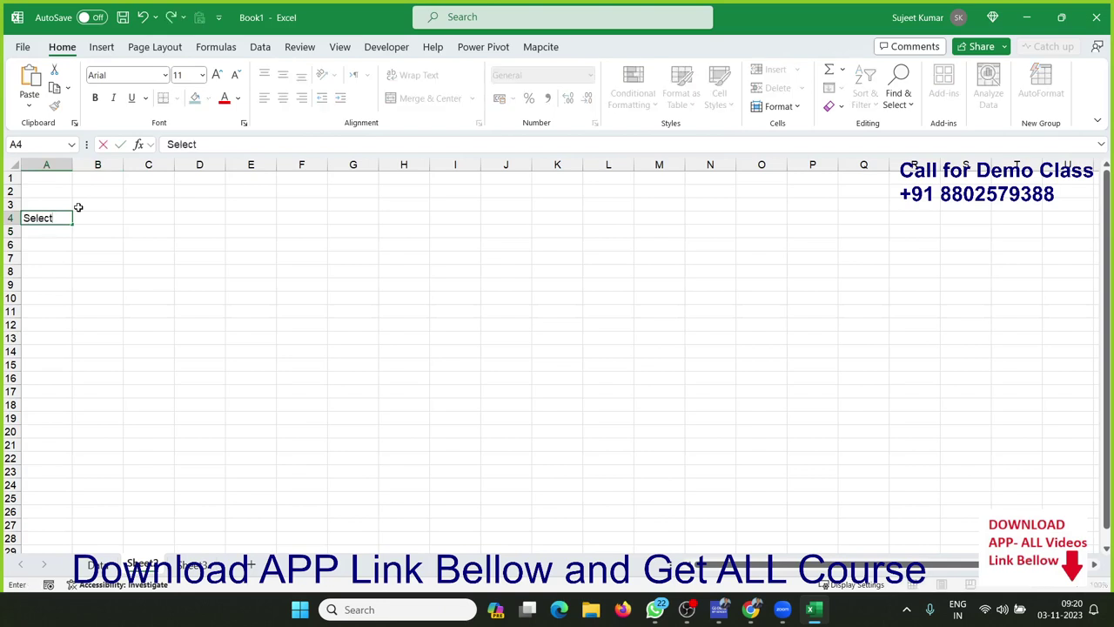
{"action": "key", "text": "Return"}
{"action": "key", "text": "Right"}
{"action": "key", "text": "Up"}
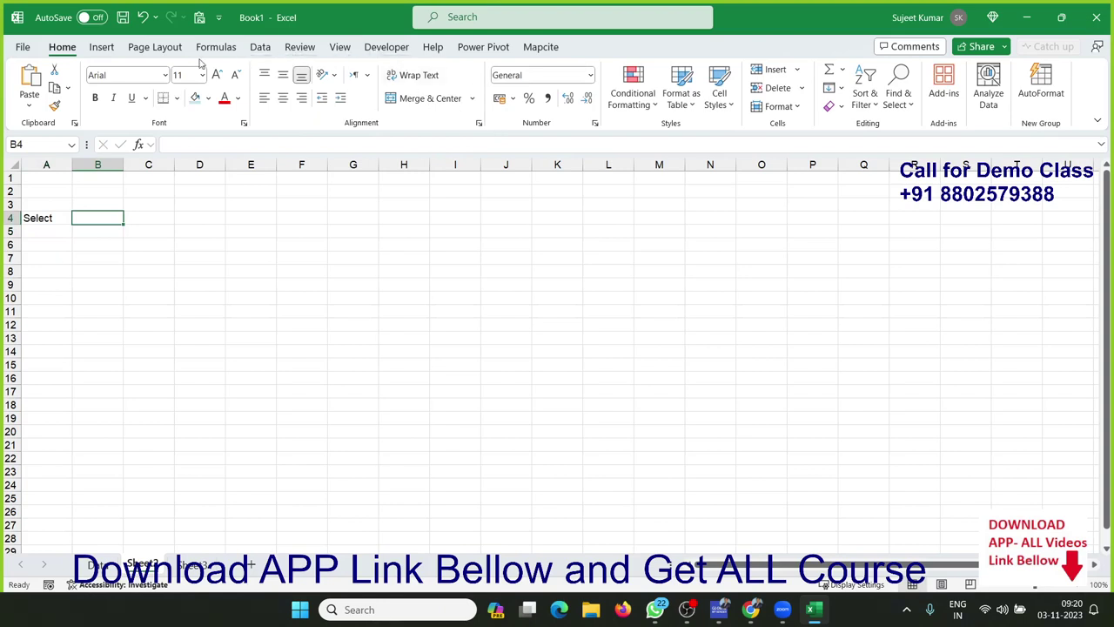
Add list data validation to B4 with the source Name,City.
{"action": "left_click", "coordinate": [101, 47]}
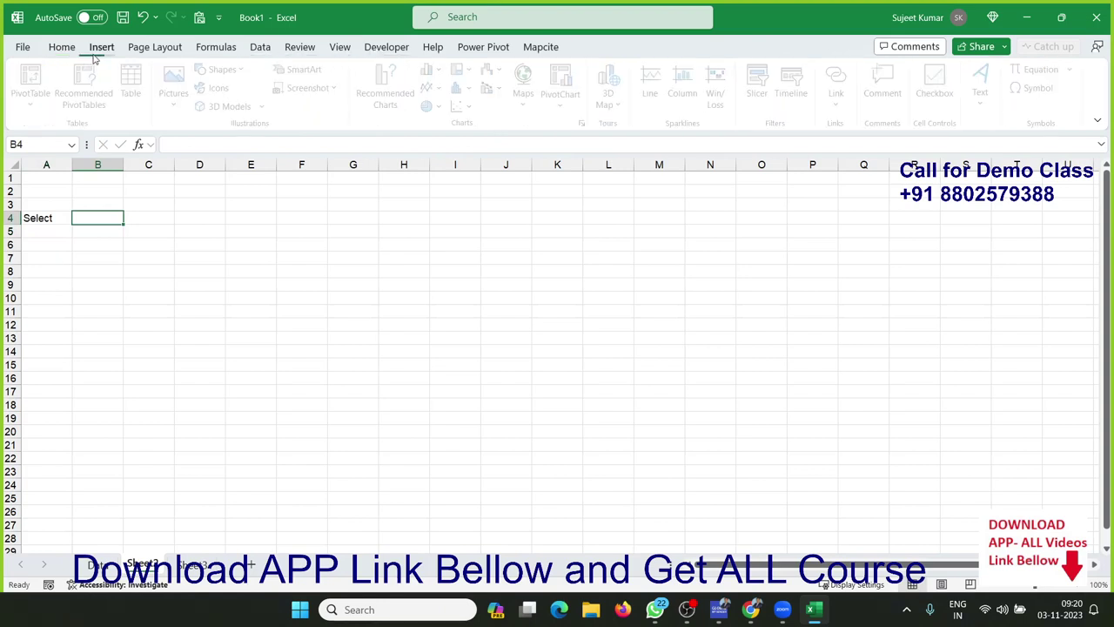
{"action": "left_click", "coordinate": [387, 47]}
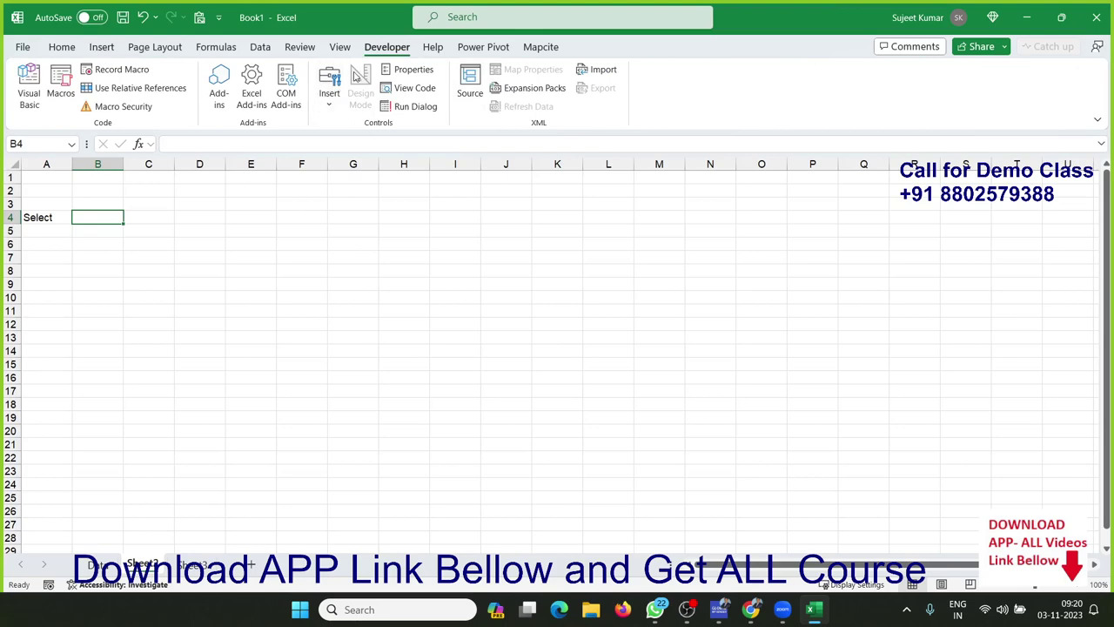
{"action": "left_click", "coordinate": [258, 50]}
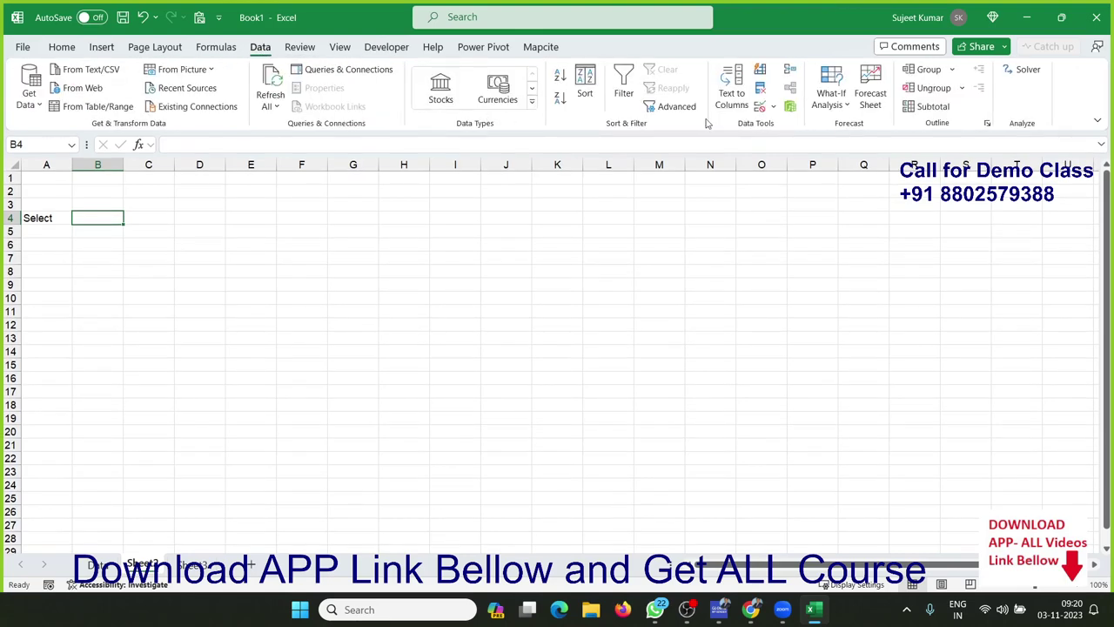
{"action": "left_click", "coordinate": [759, 105]}
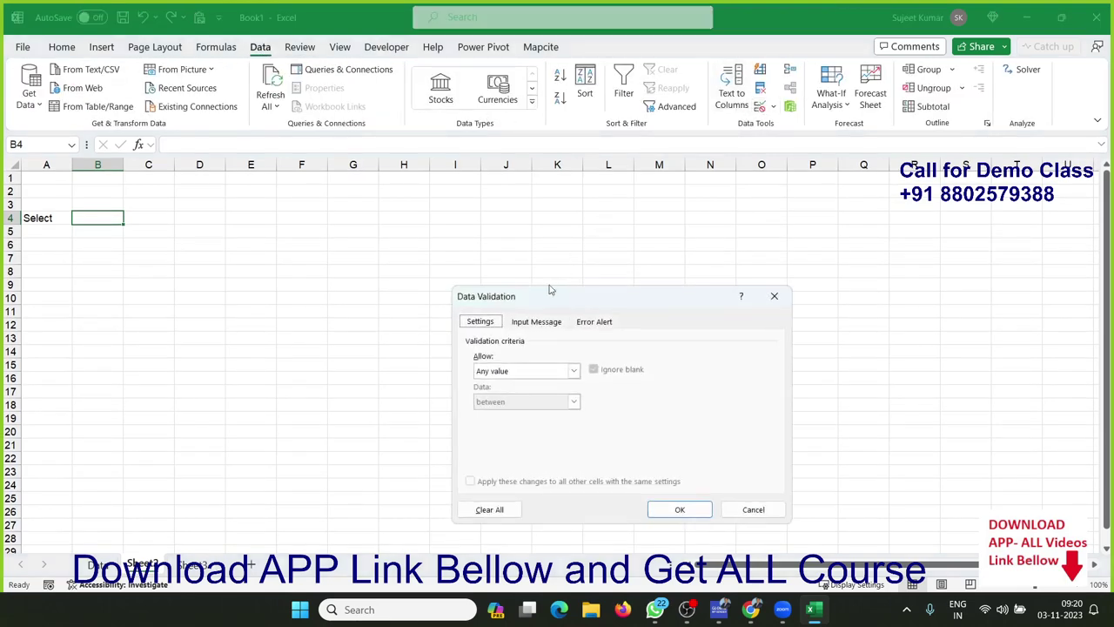
{"action": "left_click", "coordinate": [573, 369]}
{"action": "left_click", "coordinate": [514, 409]}
{"action": "type", "text": "Name,City"}
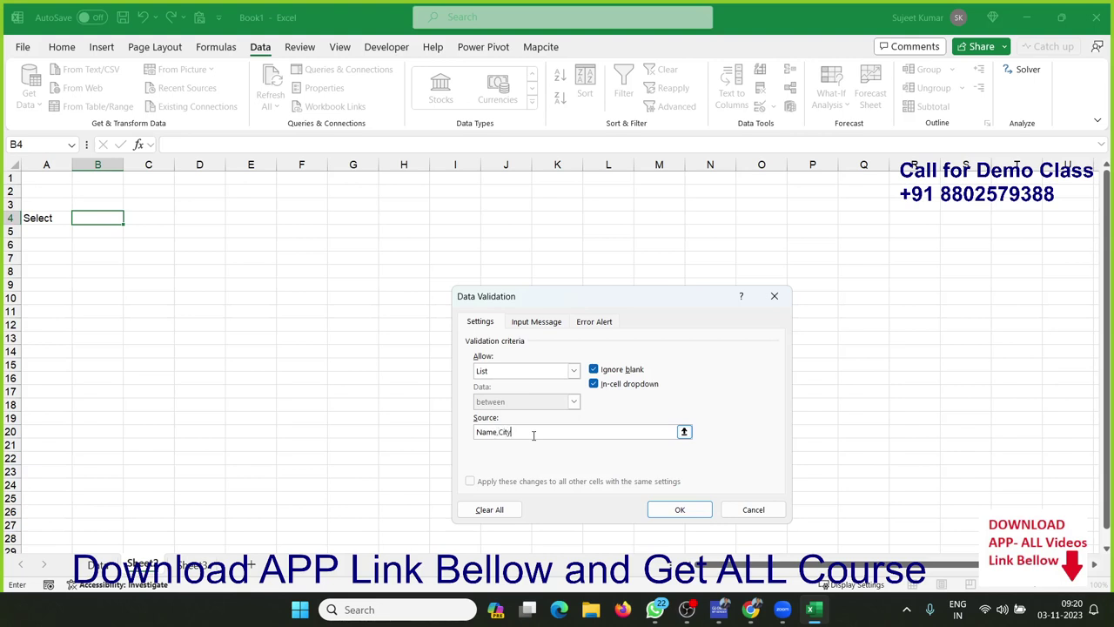
{"action": "key", "text": "Return"}
Pick City from B4's dropdown.
{"action": "left_click", "coordinate": [129, 218]}
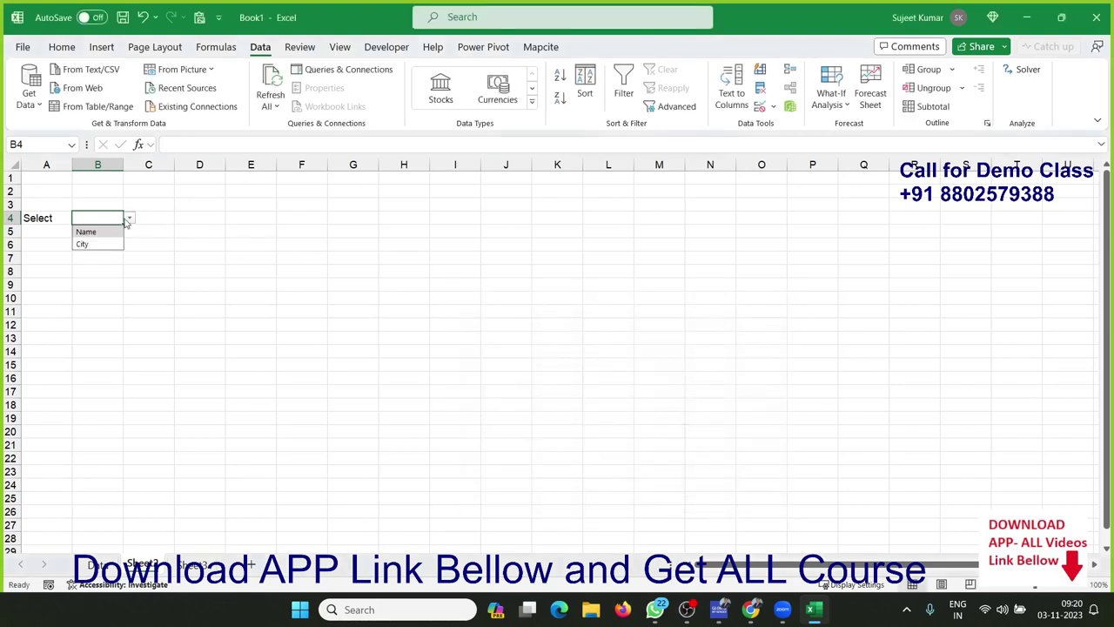
{"action": "left_click", "coordinate": [114, 230]}
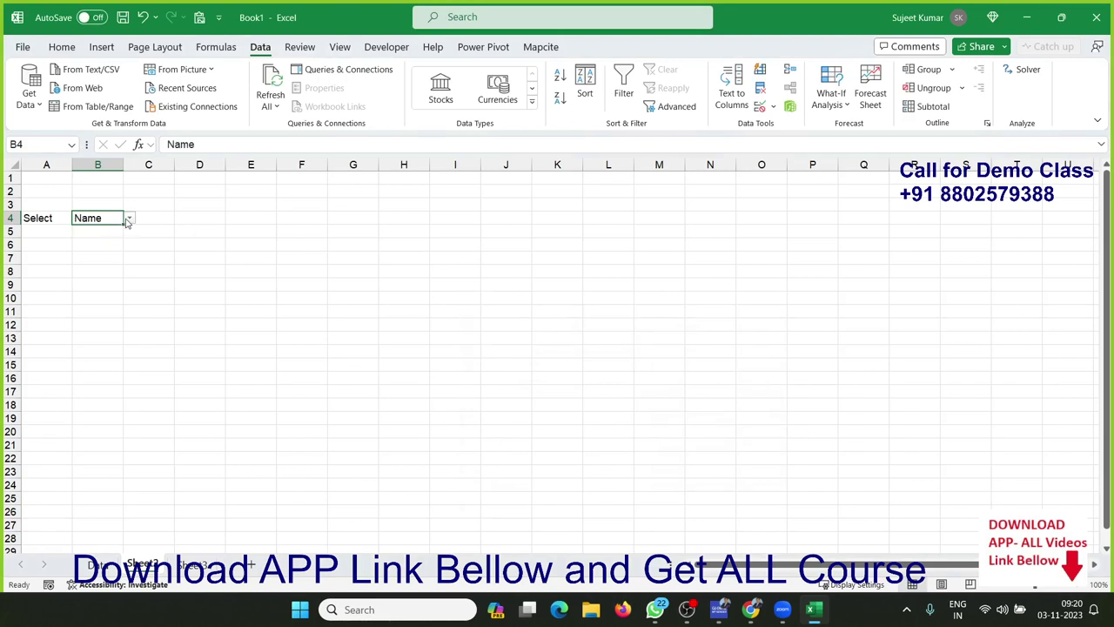
{"action": "left_click", "coordinate": [128, 218]}
{"action": "left_click", "coordinate": [107, 243]}
Copy the Name/SALES block A2:H12 with its chart and paste it on Sheet2 as a picture.
{"action": "left_click", "coordinate": [98, 564]}
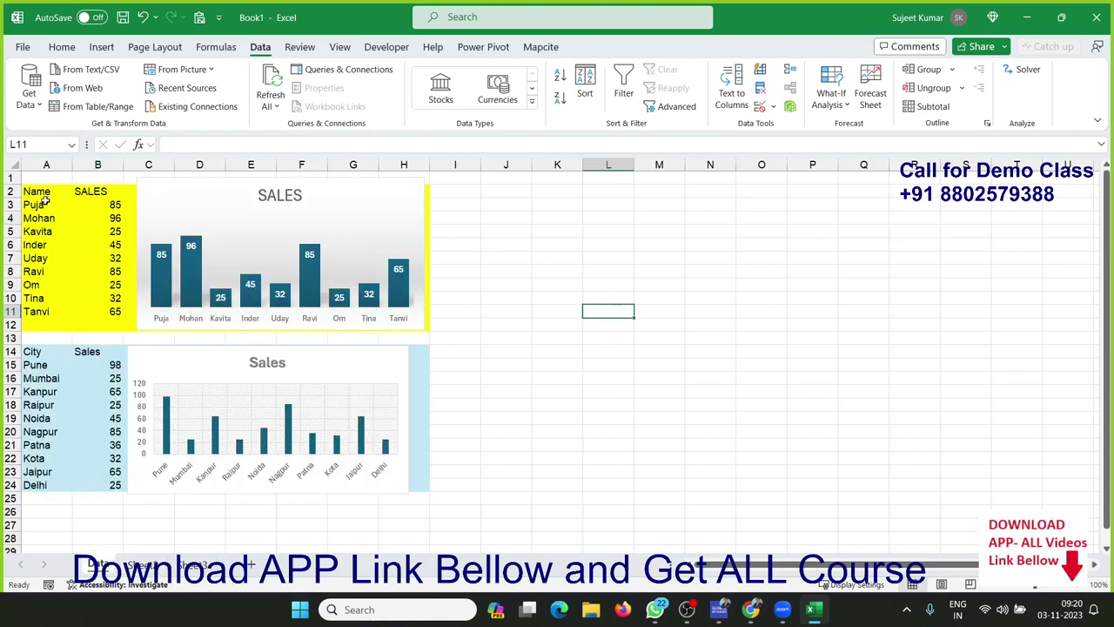
{"action": "left_click_drag", "start_coordinate": [44, 195], "coordinate": [394, 324]}
{"action": "key", "text": "ctrl+c"}
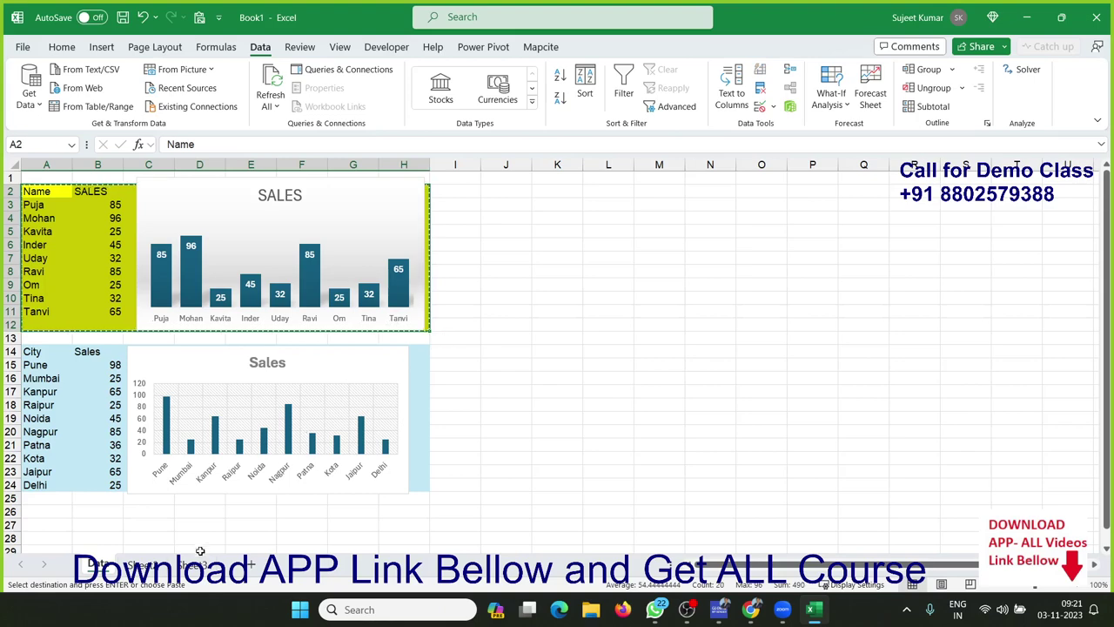
{"action": "left_click", "coordinate": [157, 566]}
{"action": "left_click", "coordinate": [189, 261]}
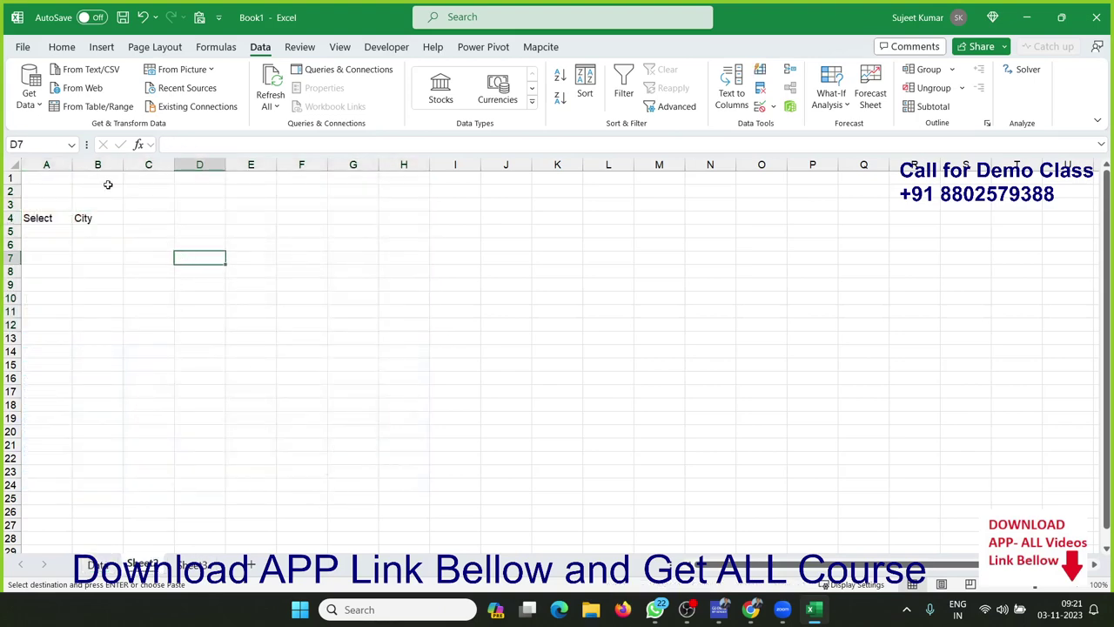
{"action": "left_click", "coordinate": [62, 47]}
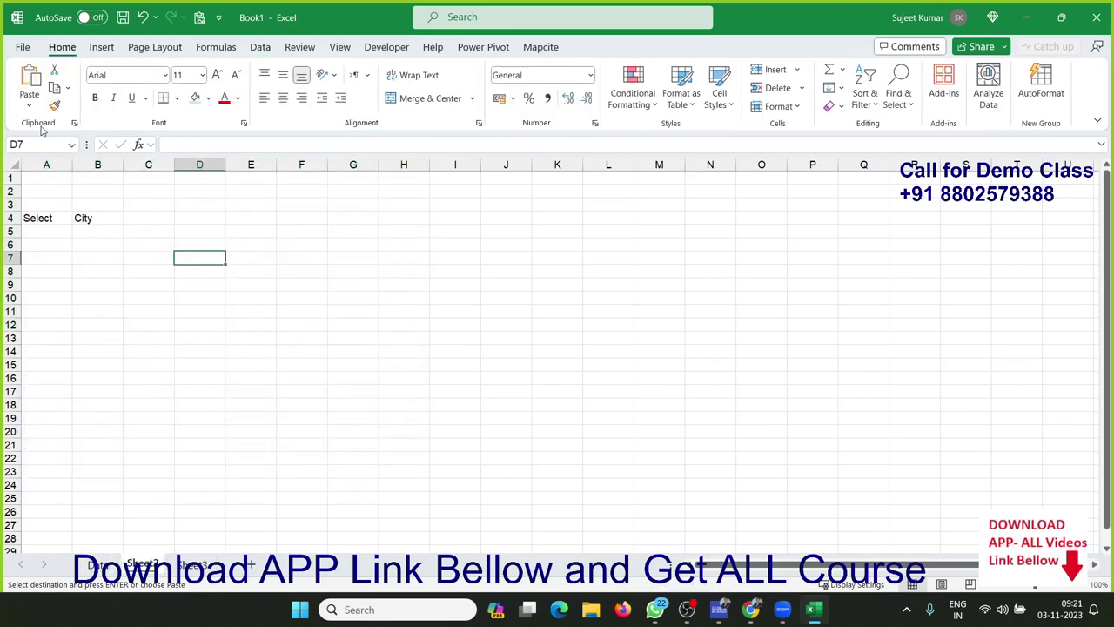
{"action": "left_click", "coordinate": [31, 107]}
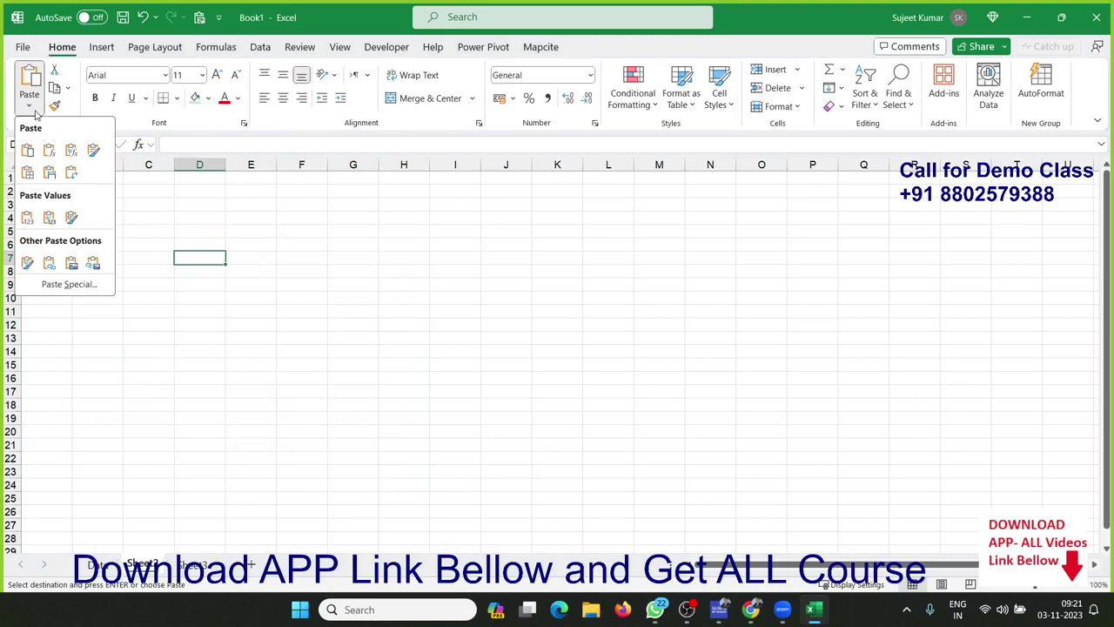
{"action": "left_click", "coordinate": [73, 267]}
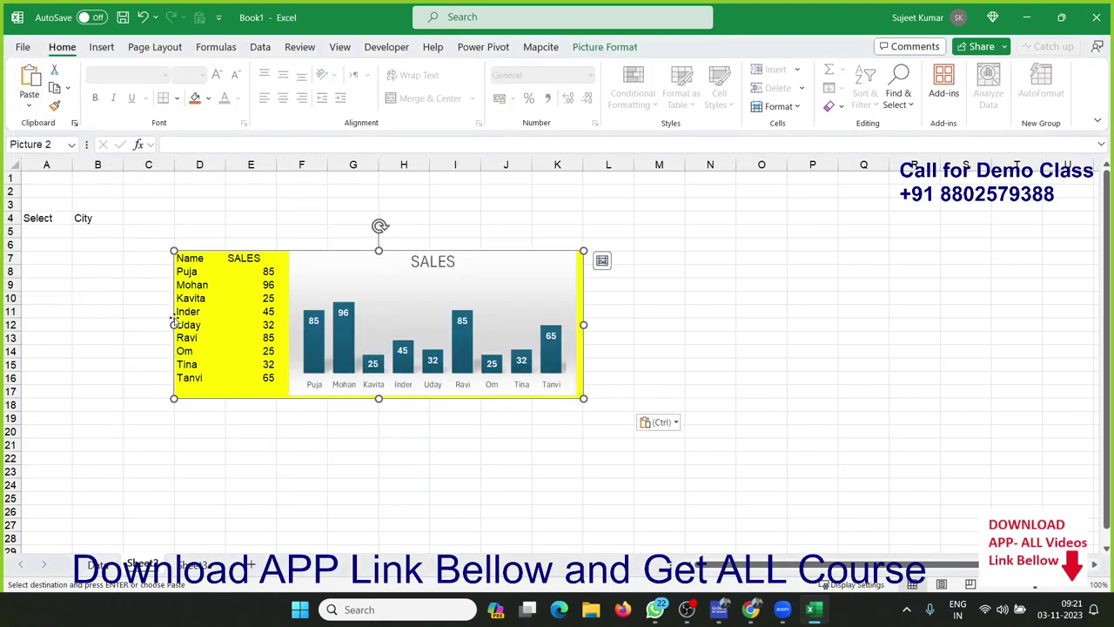
{"action": "key", "text": "ctrl+Page_Up"}
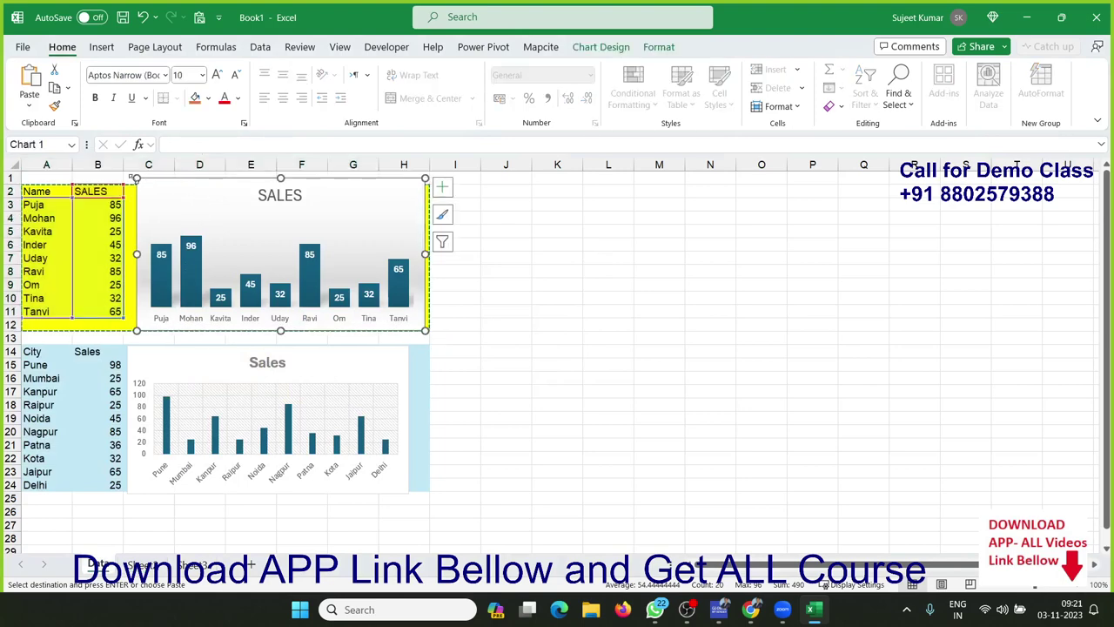
{"action": "left_click_drag", "start_coordinate": [149, 181], "coordinate": [129, 193]}
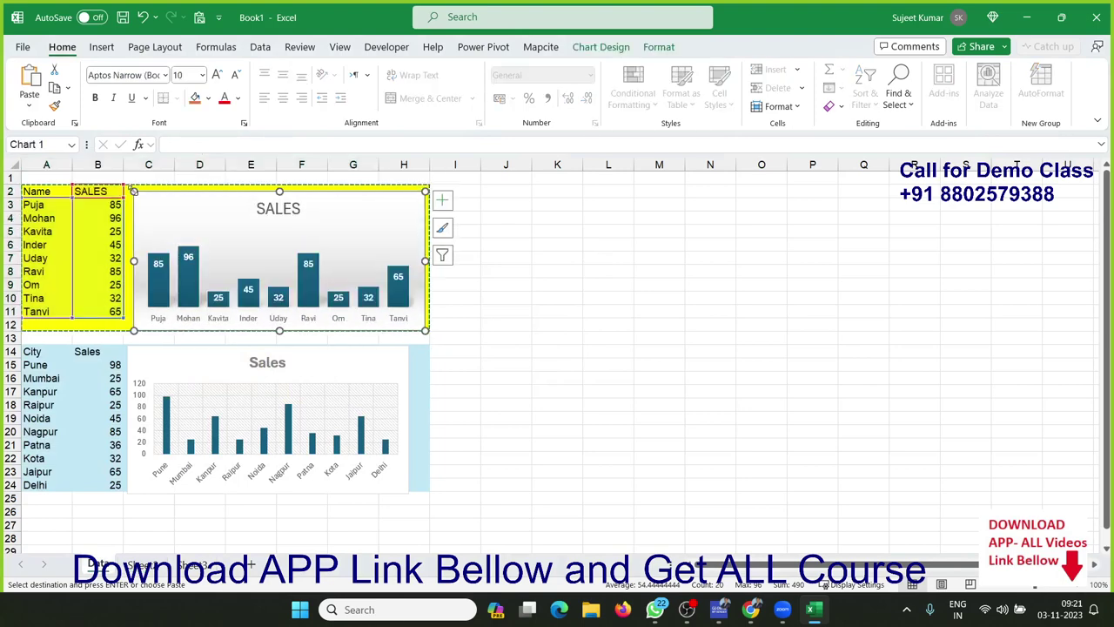
{"action": "left_click", "coordinate": [609, 218]}
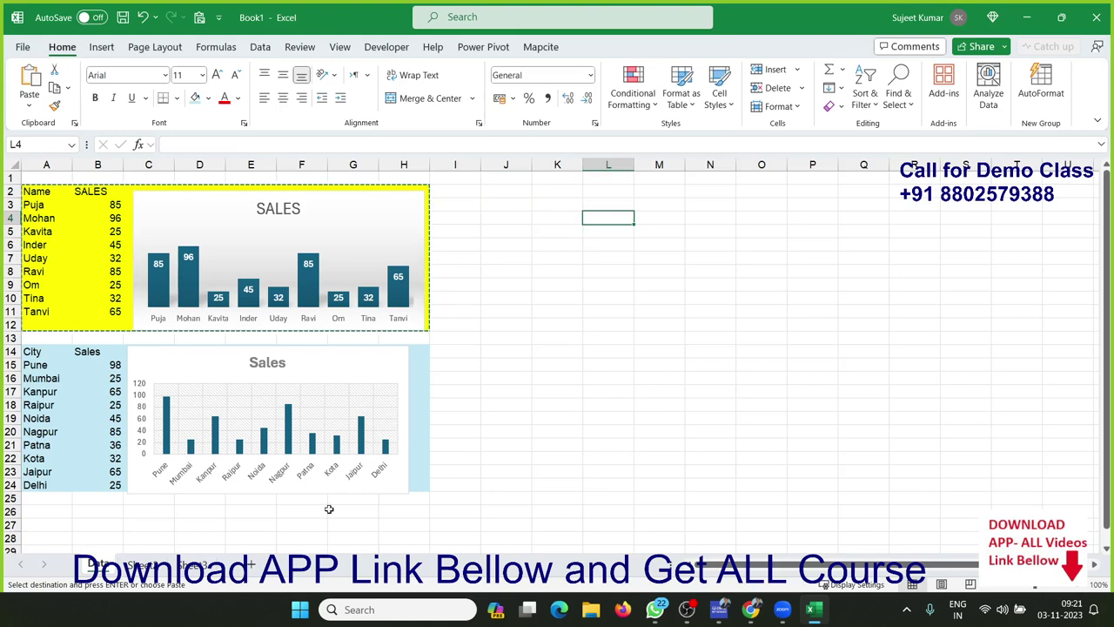
Delete the old picture and paste a linked picture placed near C5 below Select/City.
{"action": "left_click", "coordinate": [152, 563]}
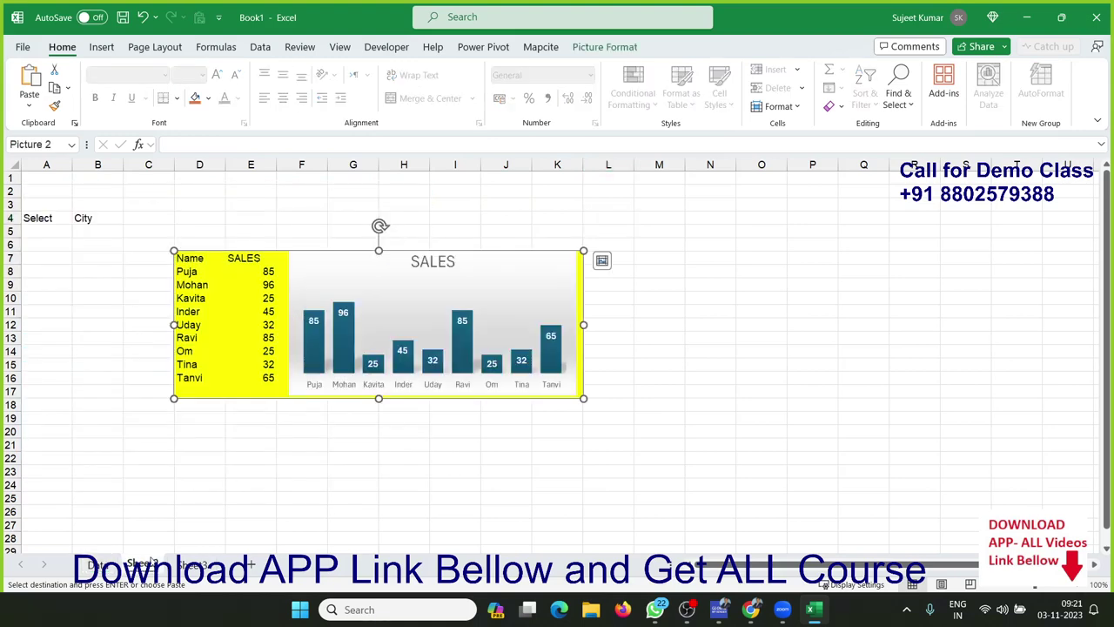
{"action": "left_click", "coordinate": [343, 434]}
{"action": "left_click", "coordinate": [278, 281]}
{"action": "key", "text": "Delete"}
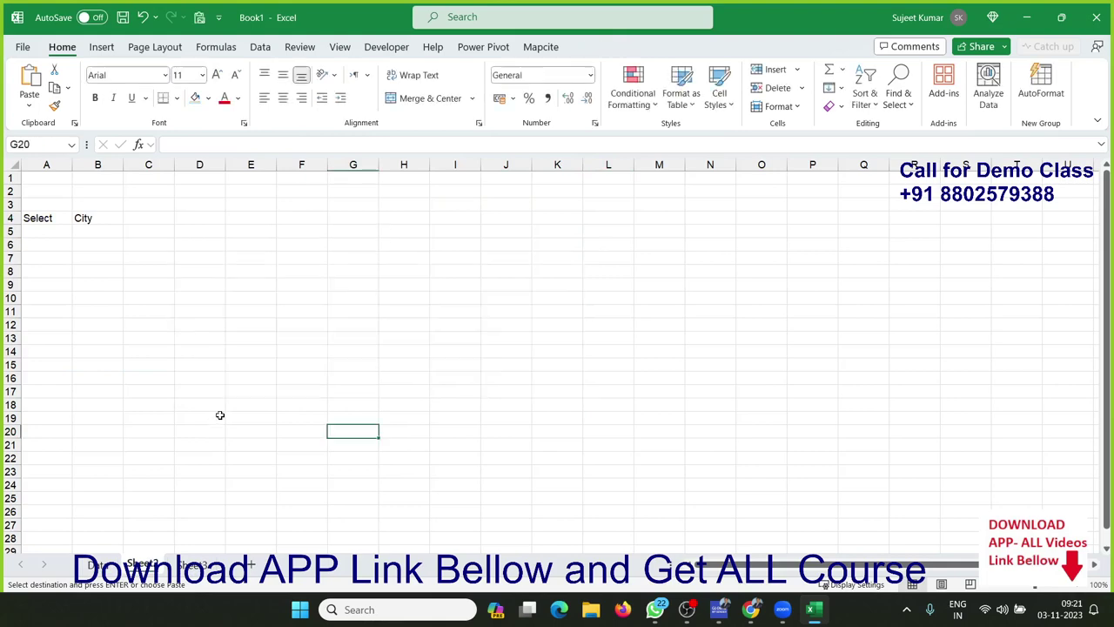
{"action": "left_click", "coordinate": [35, 105]}
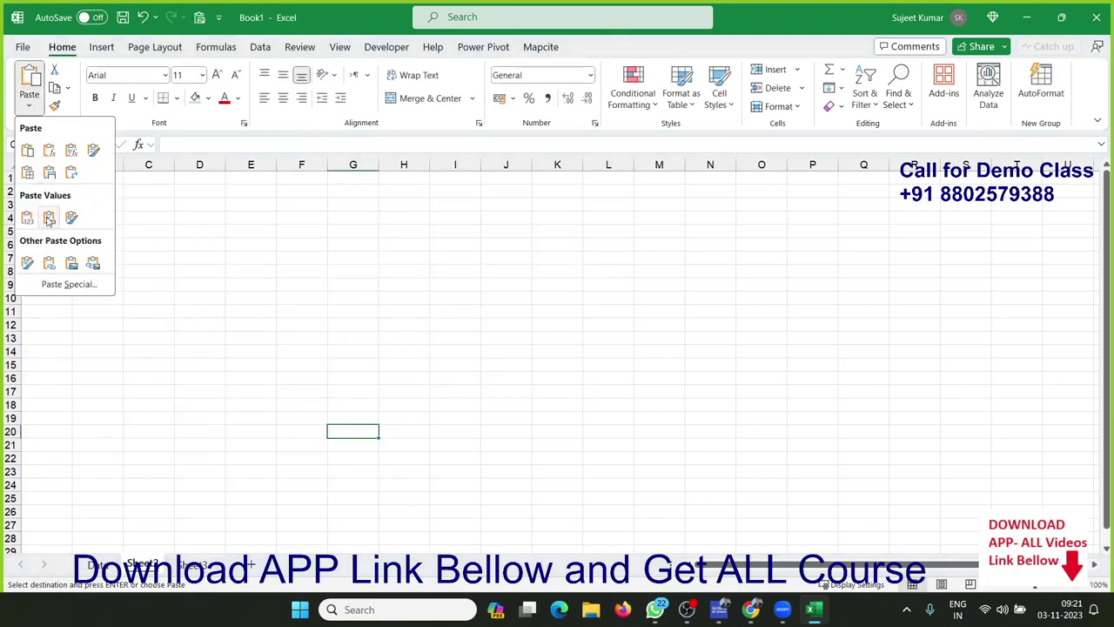
{"action": "left_click", "coordinate": [93, 262]}
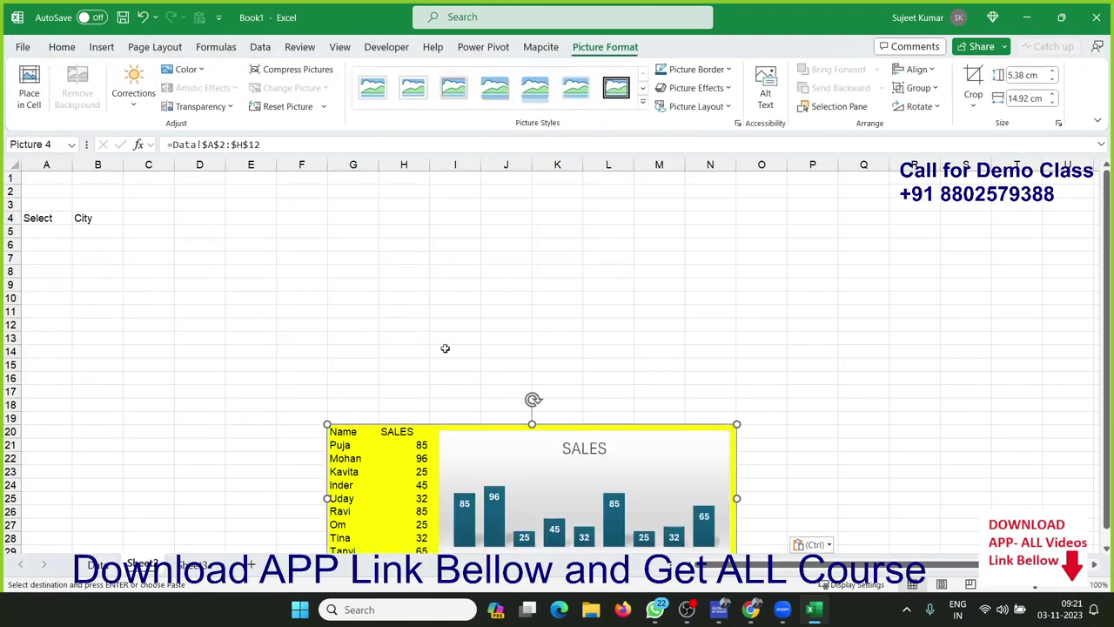
{"action": "mouse_move", "coordinate": [380, 456]}
{"action": "left_mouse_down"}
{"action": "mouse_move", "coordinate": [203, 262]}
{"action": "mouse_move", "coordinate": [176, 248]}
{"action": "left_mouse_up"}
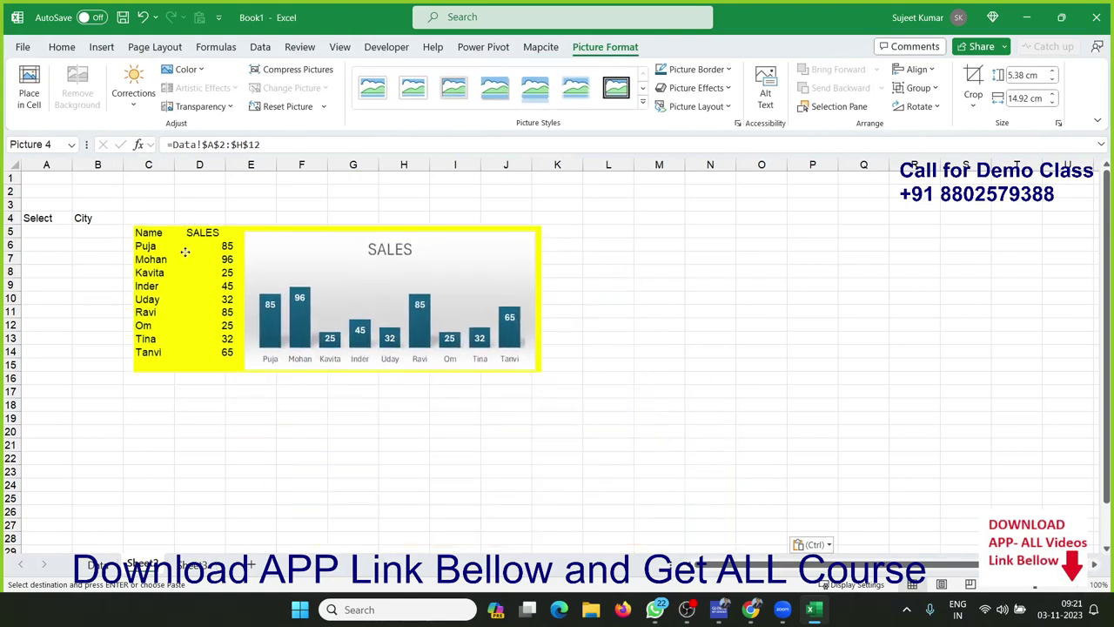
{"action": "left_click", "coordinate": [230, 483]}
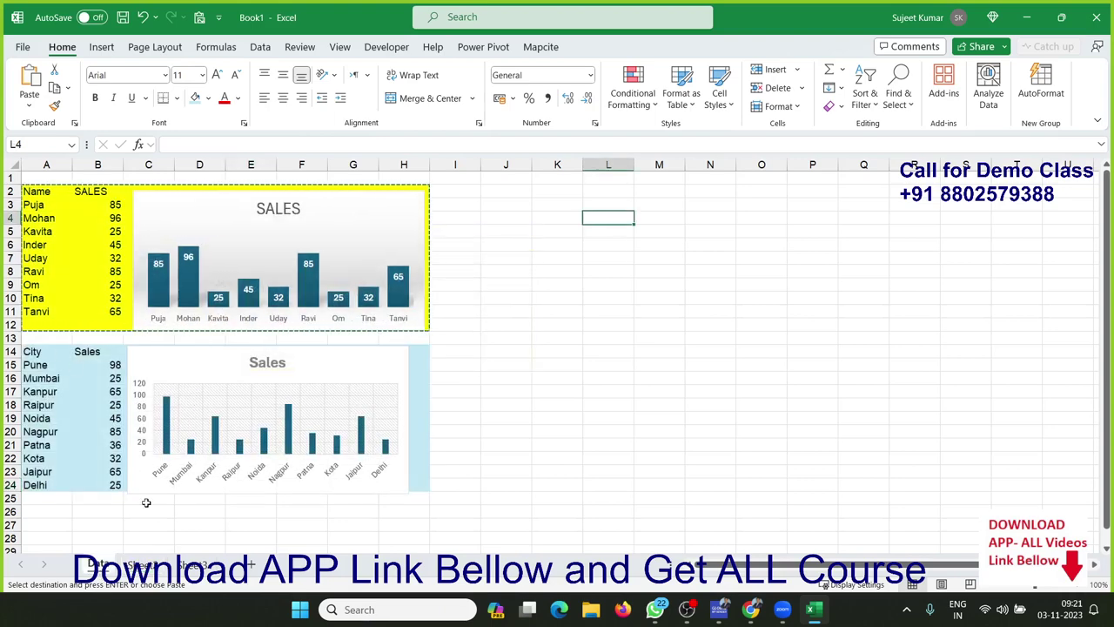
Change the linked picture's formula to =Data!$A$14:$H$24 to show the City table and chart.
{"action": "left_click", "coordinate": [55, 350]}
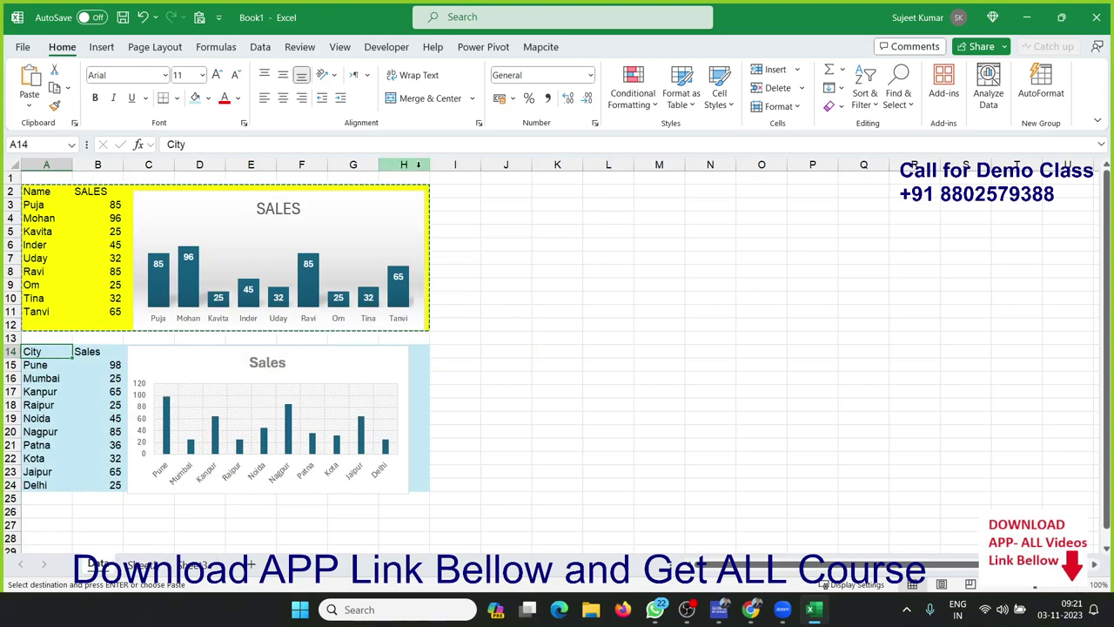
{"action": "left_click", "coordinate": [144, 566]}
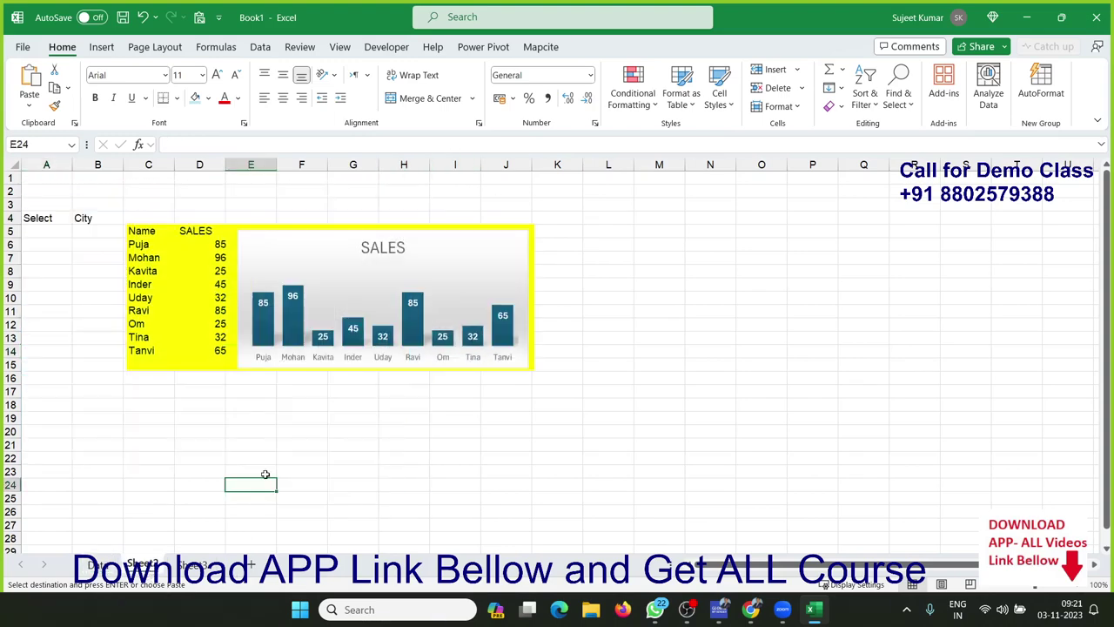
{"action": "key", "text": "alt+h"}
{"action": "key", "text": "v"}
{"action": "key", "text": "i"}
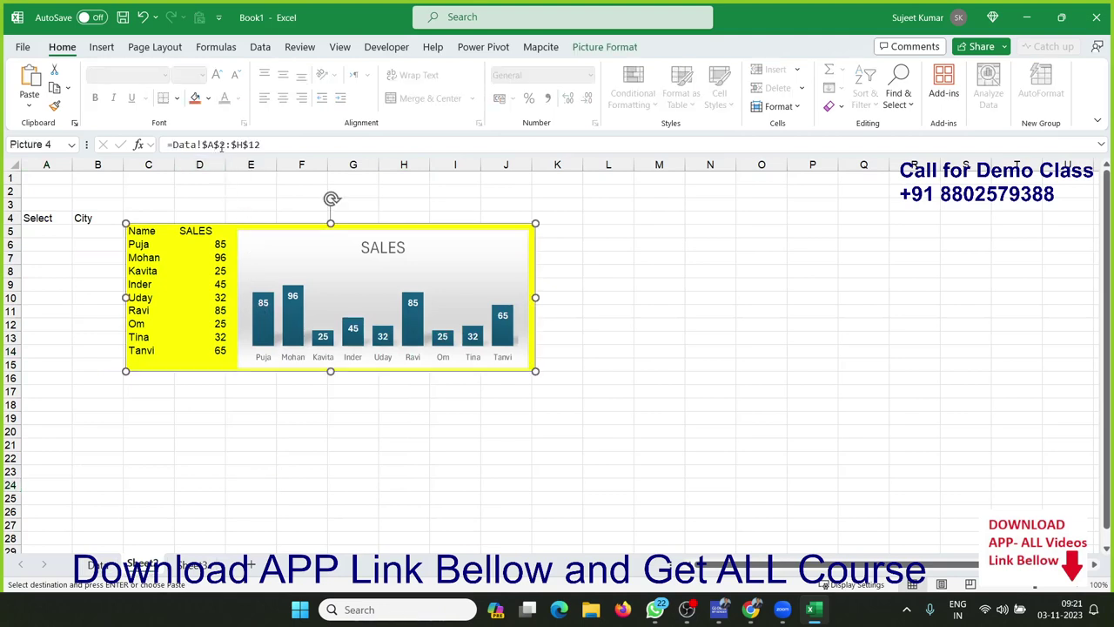
{"action": "left_click", "coordinate": [265, 148]}
{"action": "key", "text": "BackSpace"}
{"action": "type", "text": "14"}
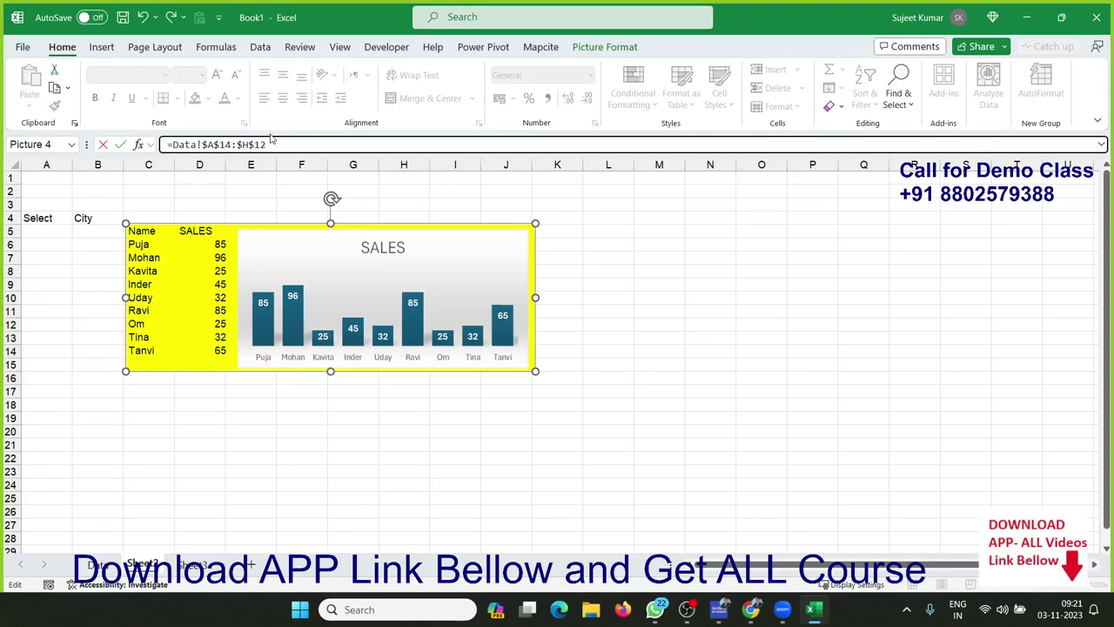
{"action": "key", "text": "Return"}
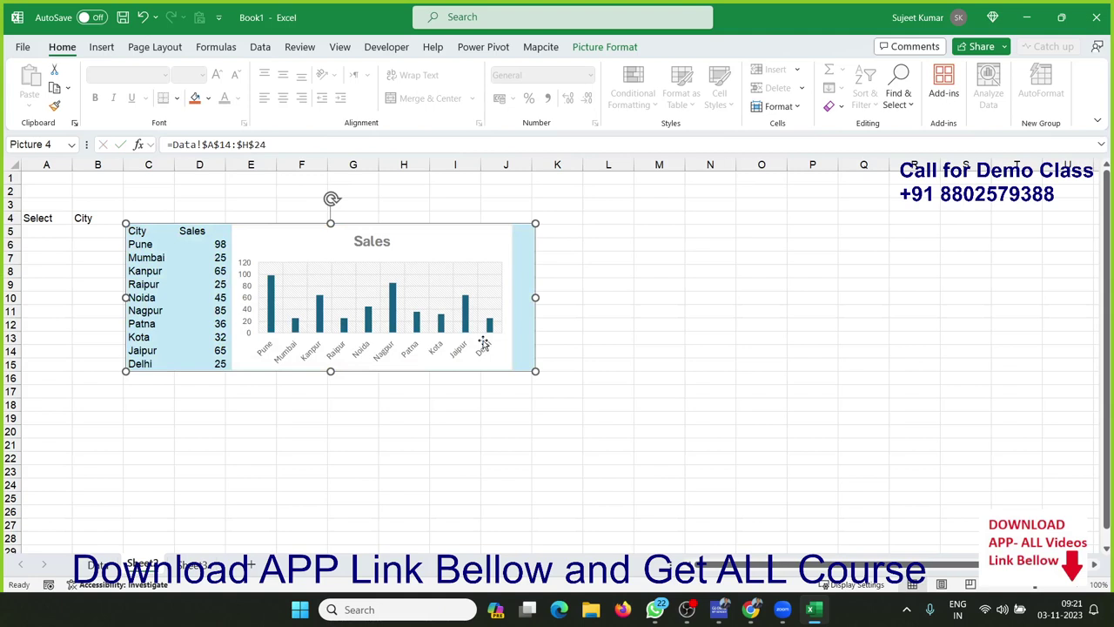
{"action": "left_click_drag", "start_coordinate": [267, 145], "coordinate": [184, 120]}
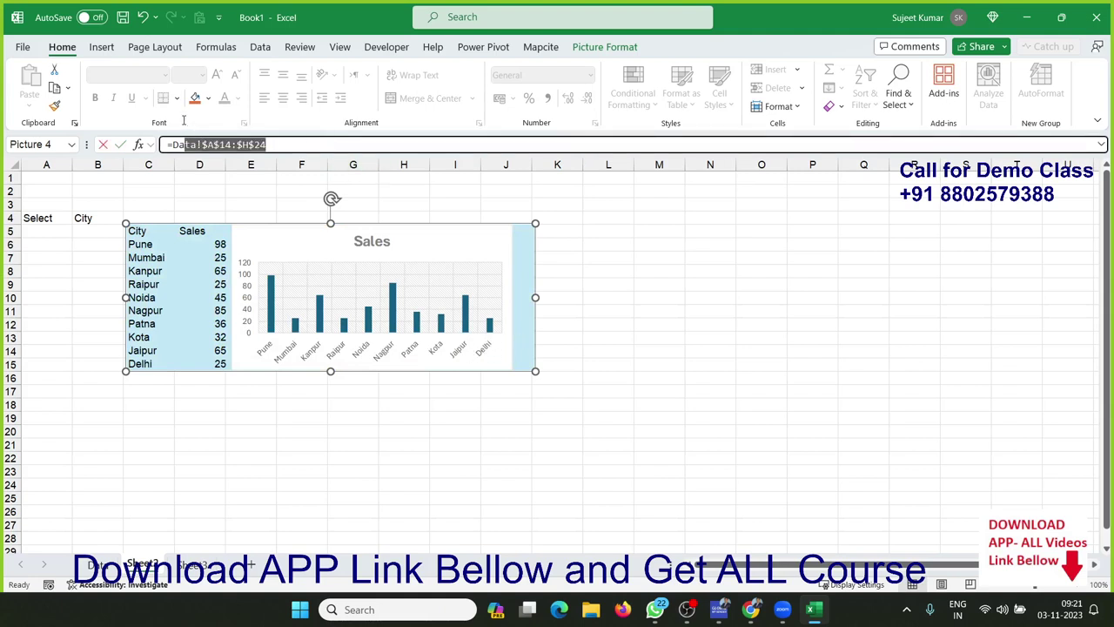
{"action": "key", "text": "Escape"}
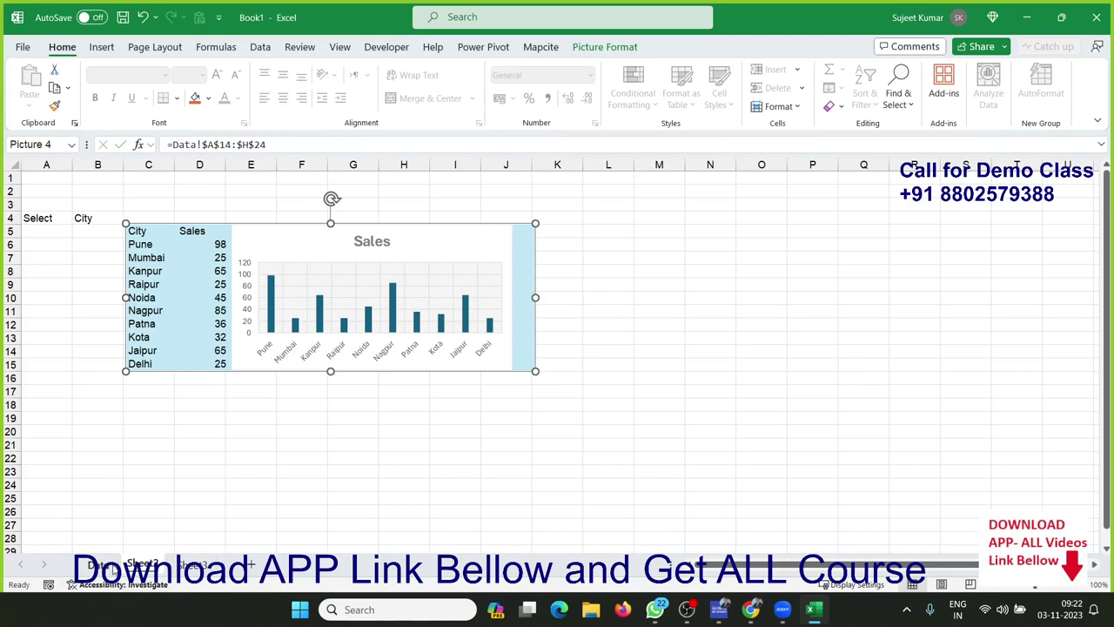
{"action": "left_click", "coordinate": [103, 566]}
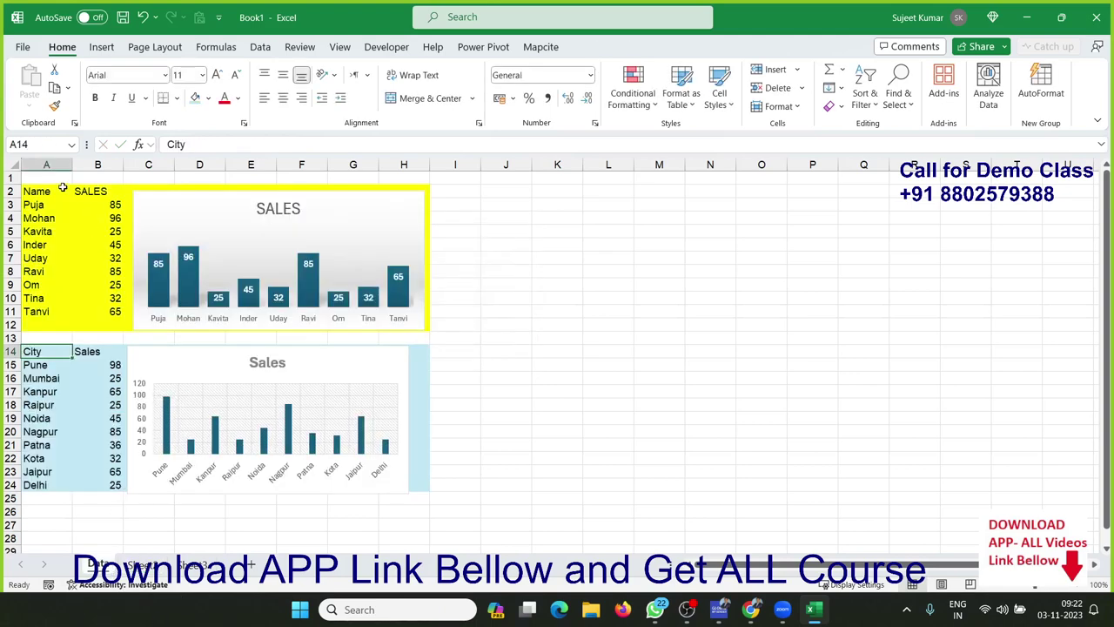
Define the names Name for Data!A2:H12 and City for Data!A14:H24.
{"action": "mouse_move", "coordinate": [64, 189]}
{"action": "left_mouse_down"}
{"action": "mouse_move", "coordinate": [416, 314]}
{"action": "mouse_move", "coordinate": [413, 324]}
{"action": "left_mouse_up"}
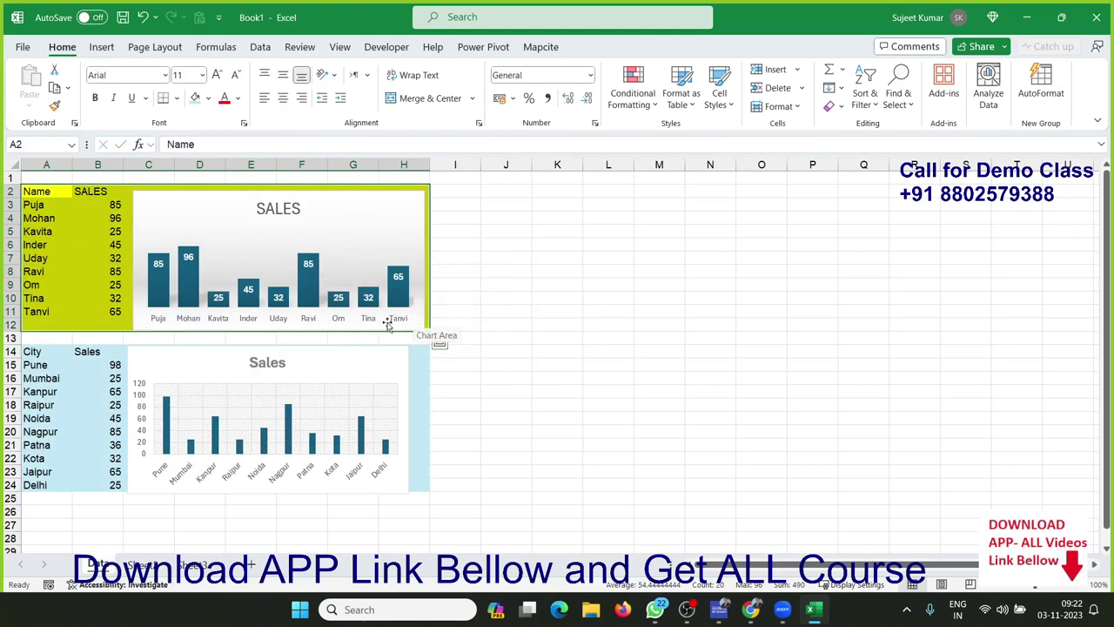
{"action": "left_click", "coordinate": [216, 47]}
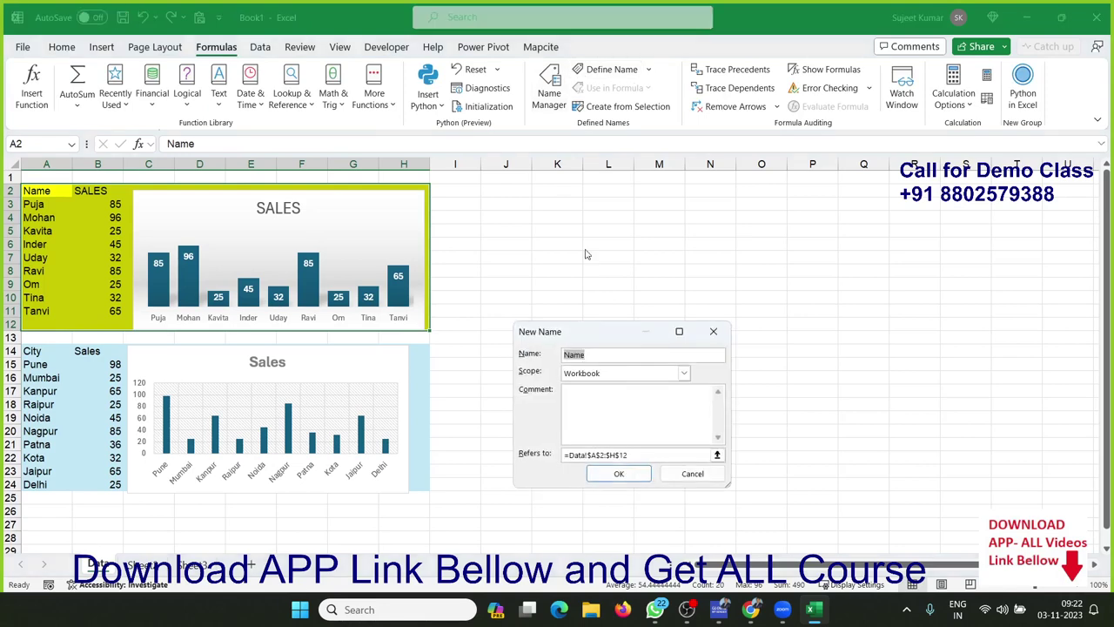
{"action": "left_click", "coordinate": [646, 476]}
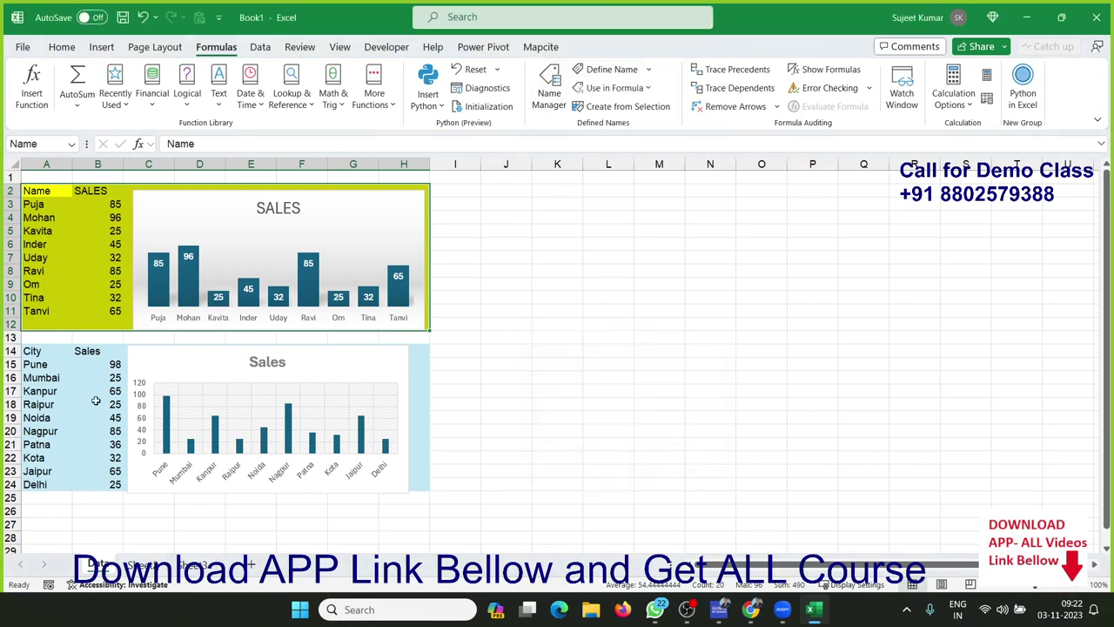
{"action": "mouse_move", "coordinate": [27, 353]}
{"action": "left_mouse_down"}
{"action": "mouse_move", "coordinate": [301, 382]}
{"action": "mouse_move", "coordinate": [398, 489]}
{"action": "left_mouse_up"}
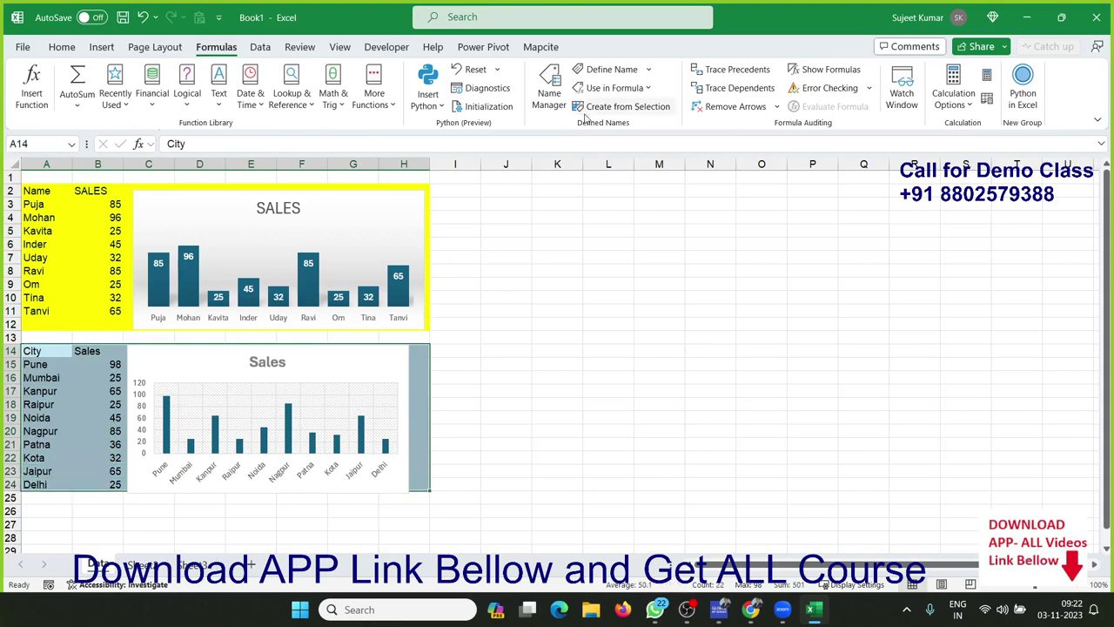
{"action": "left_click", "coordinate": [605, 69]}
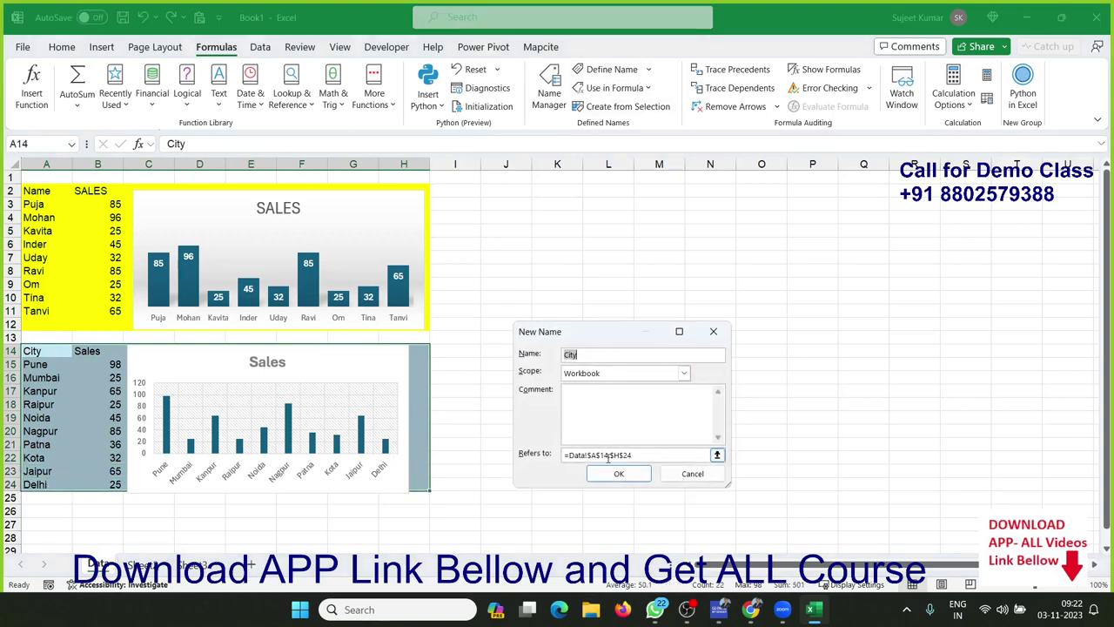
{"action": "left_click", "coordinate": [619, 473]}
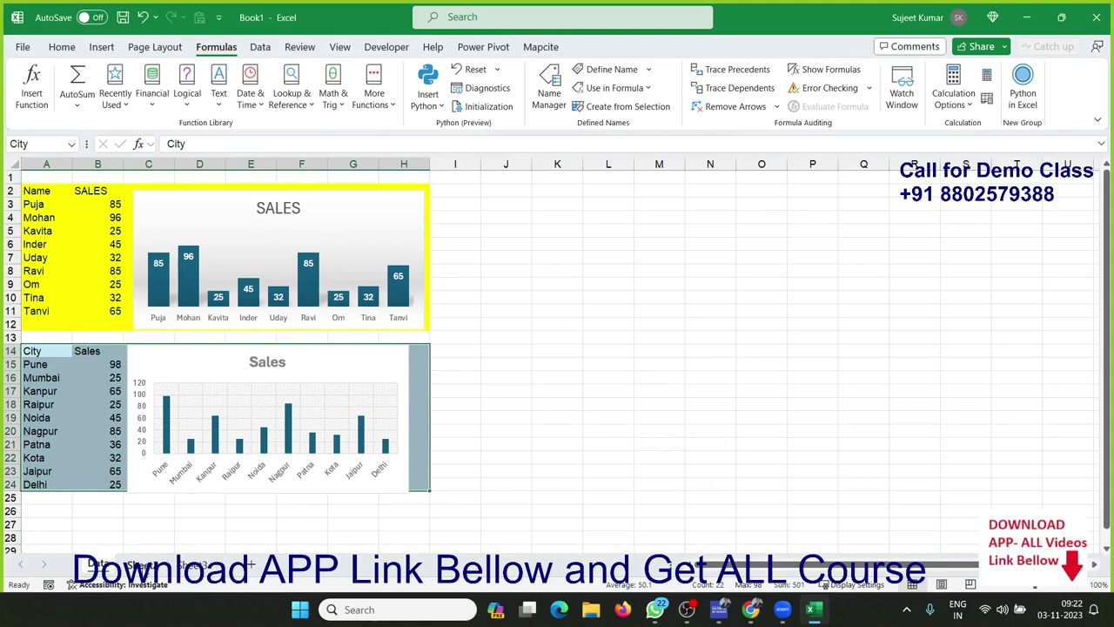
On Sheet2, change the linked picture's formula to =City.
{"action": "left_click", "coordinate": [144, 566]}
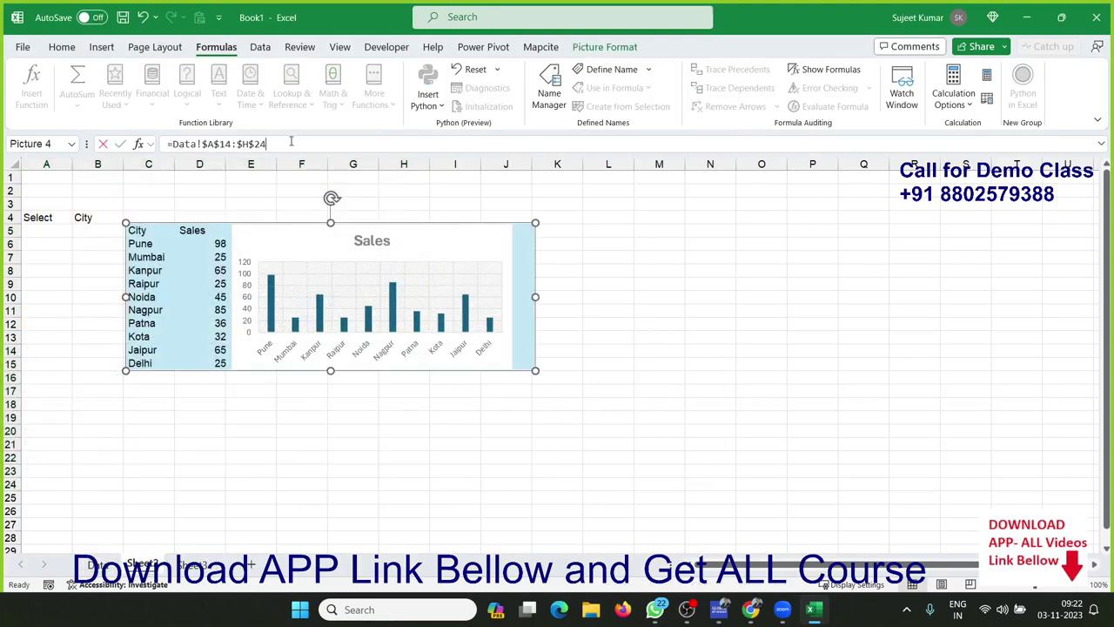
{"action": "left_click_drag", "start_coordinate": [277, 143], "coordinate": [172, 139]}
{"action": "type", "text": "=c"}
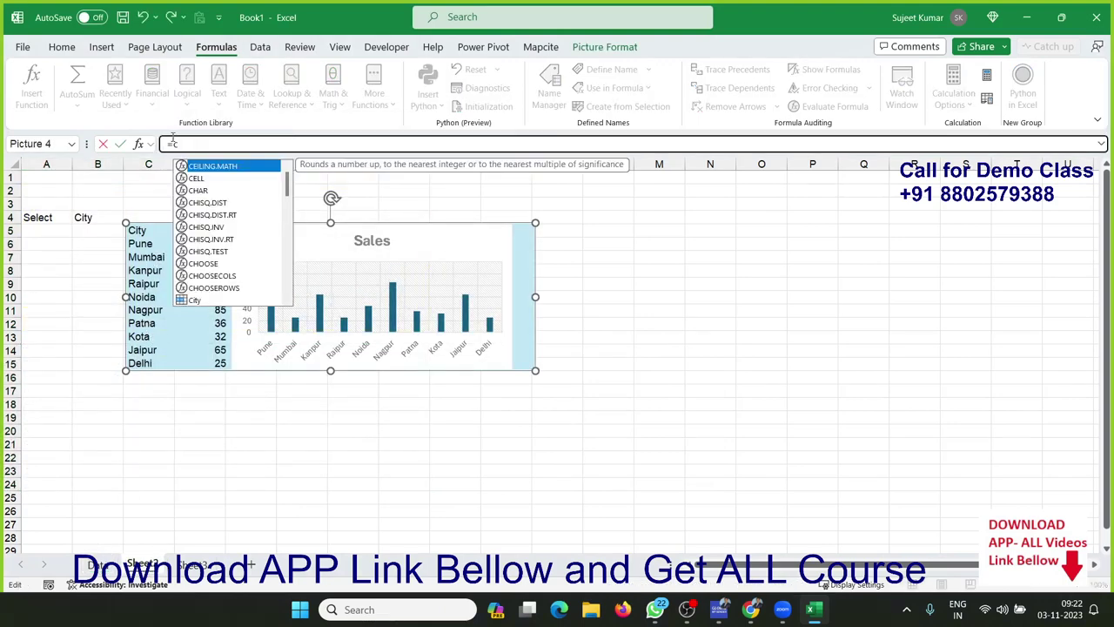
{"action": "type", "text": "ity"}
{"action": "key", "text": "Return"}
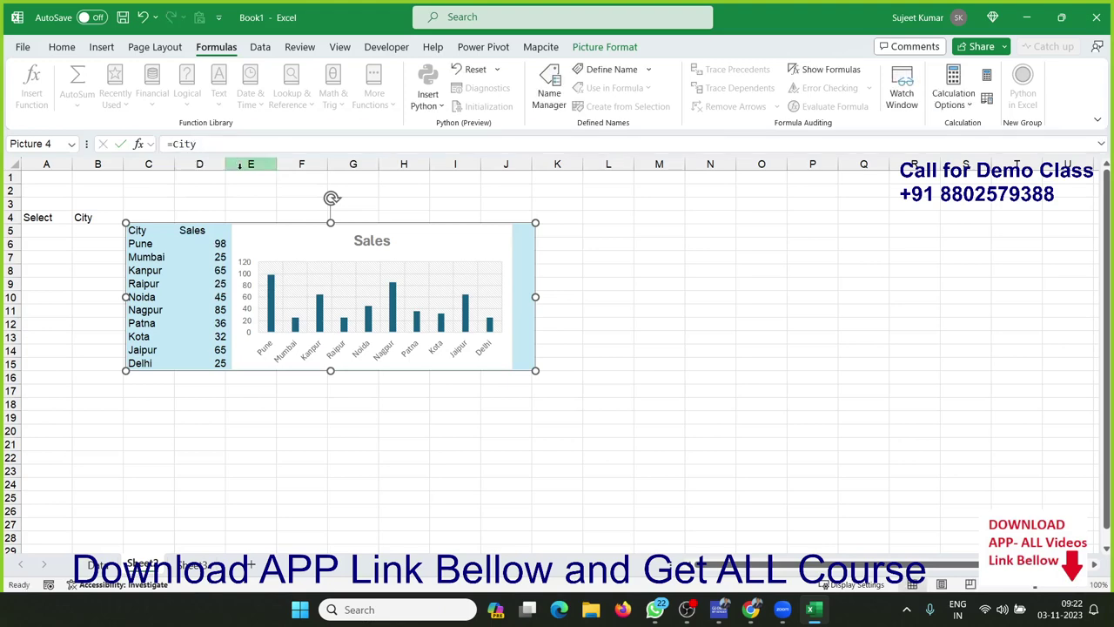
Test the picture with =Name and an invalid reference, then restore =City.
{"action": "left_click", "coordinate": [199, 143]}
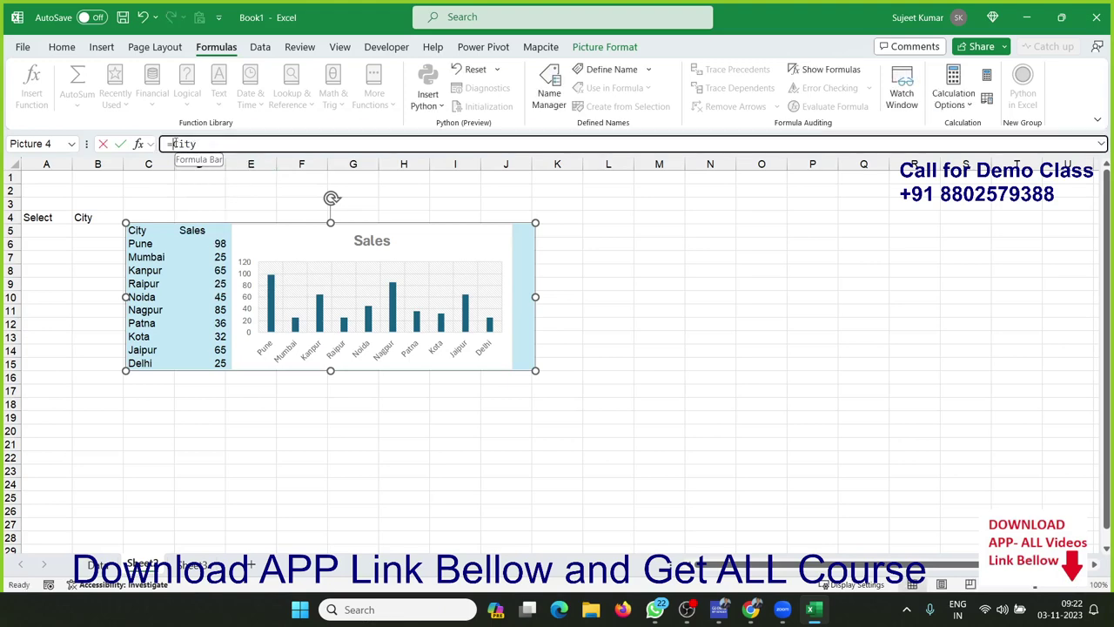
{"action": "left_click_drag", "start_coordinate": [198, 143], "coordinate": [172, 143]}
{"action": "type", "text": "name"}
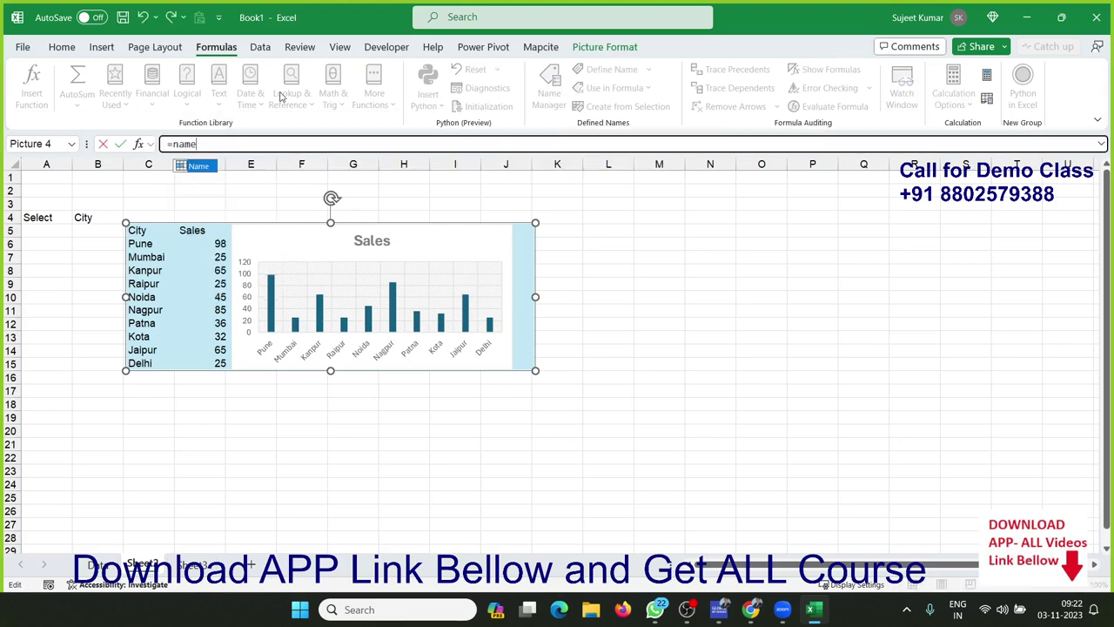
{"action": "key", "text": "Return"}
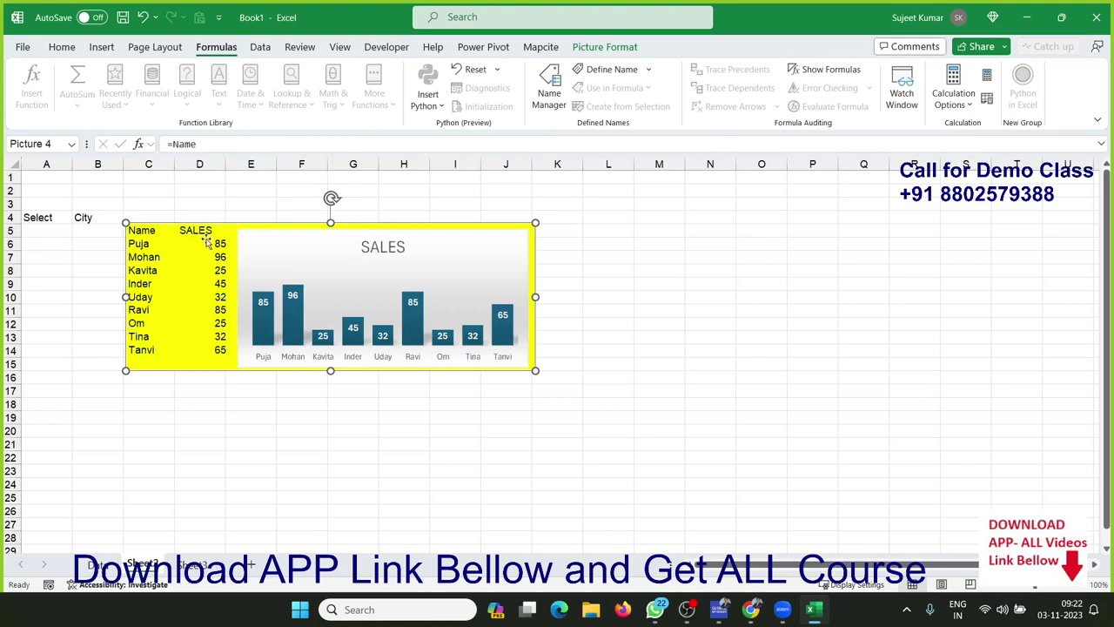
{"action": "double_click", "coordinate": [185, 144]}
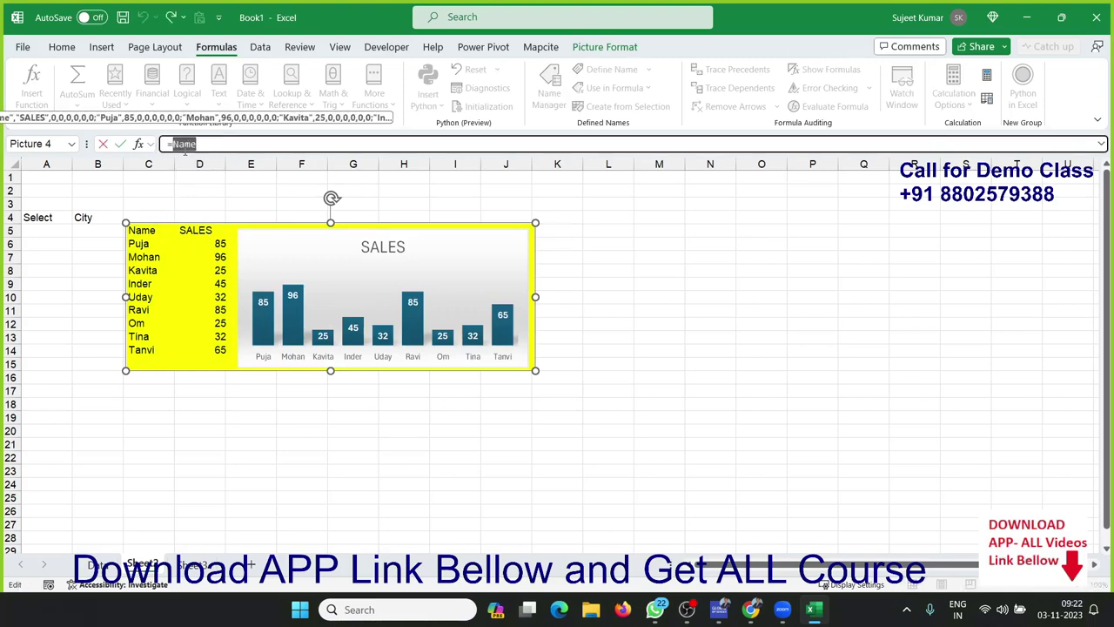
{"action": "type", "text": "Puja"}
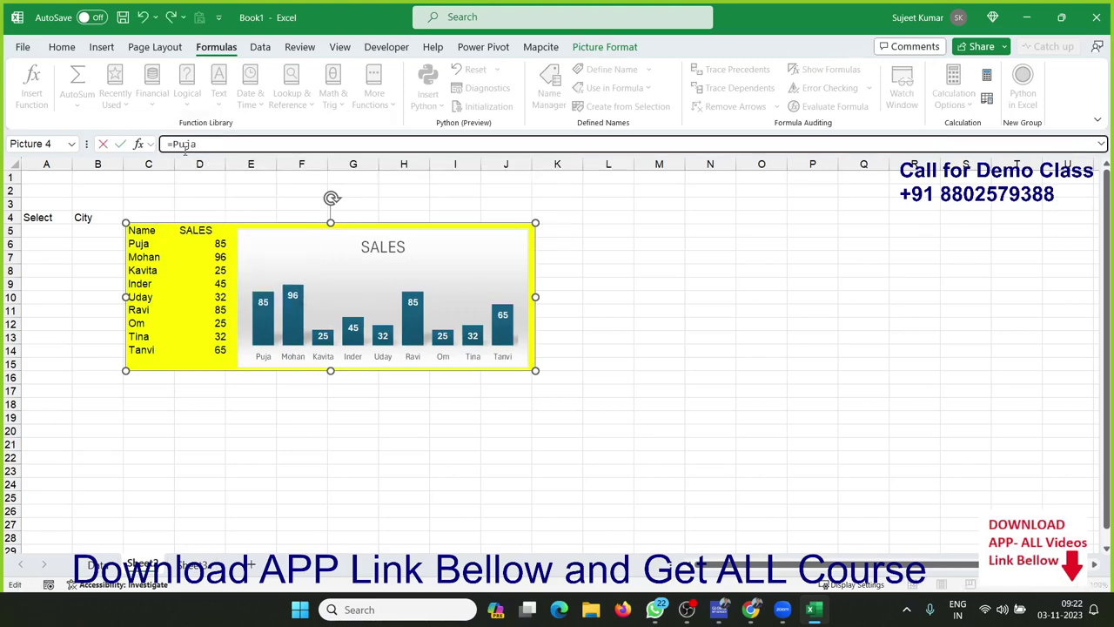
{"action": "key", "text": "Return"}
{"action": "key", "text": "Return"}
{"action": "key", "text": "Escape"}
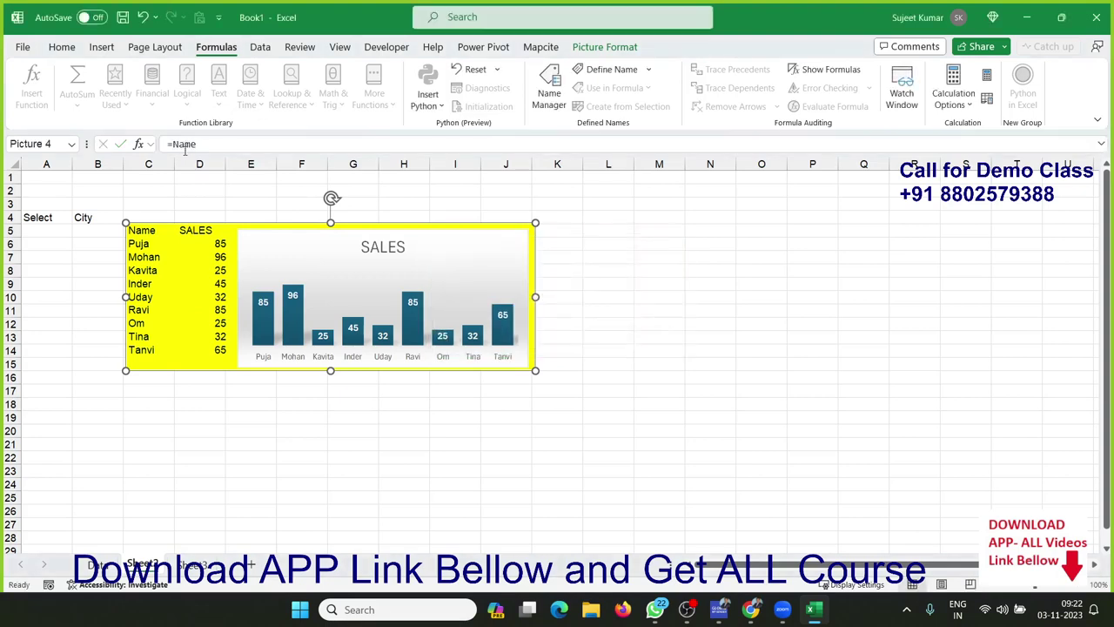
{"action": "double_click", "coordinate": [185, 144]}
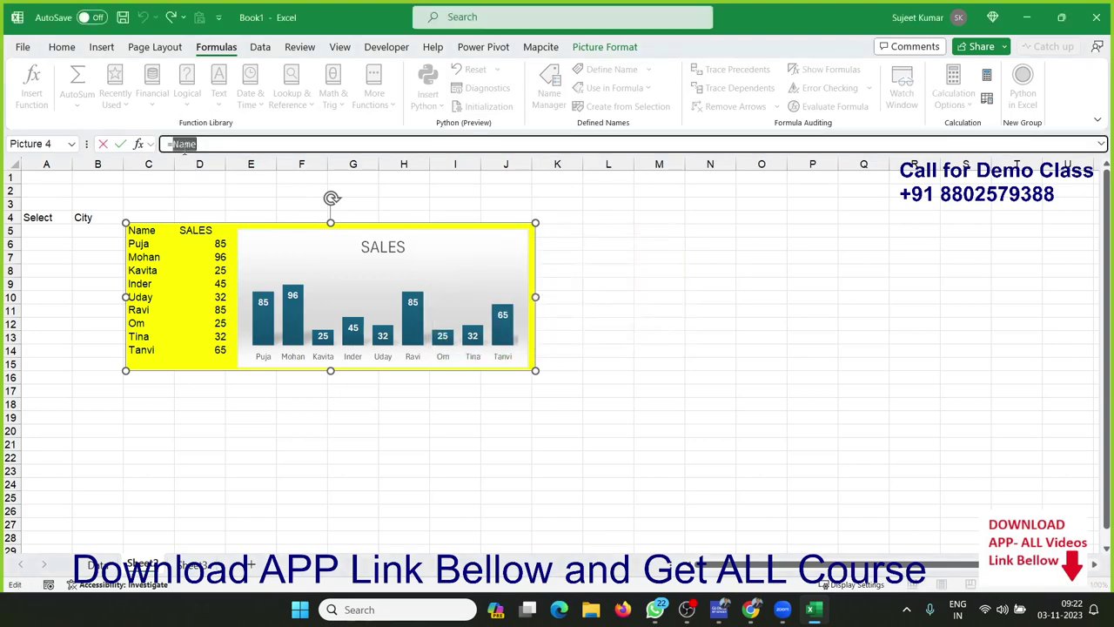
{"action": "type", "text": "City"}
{"action": "key", "text": "Return"}
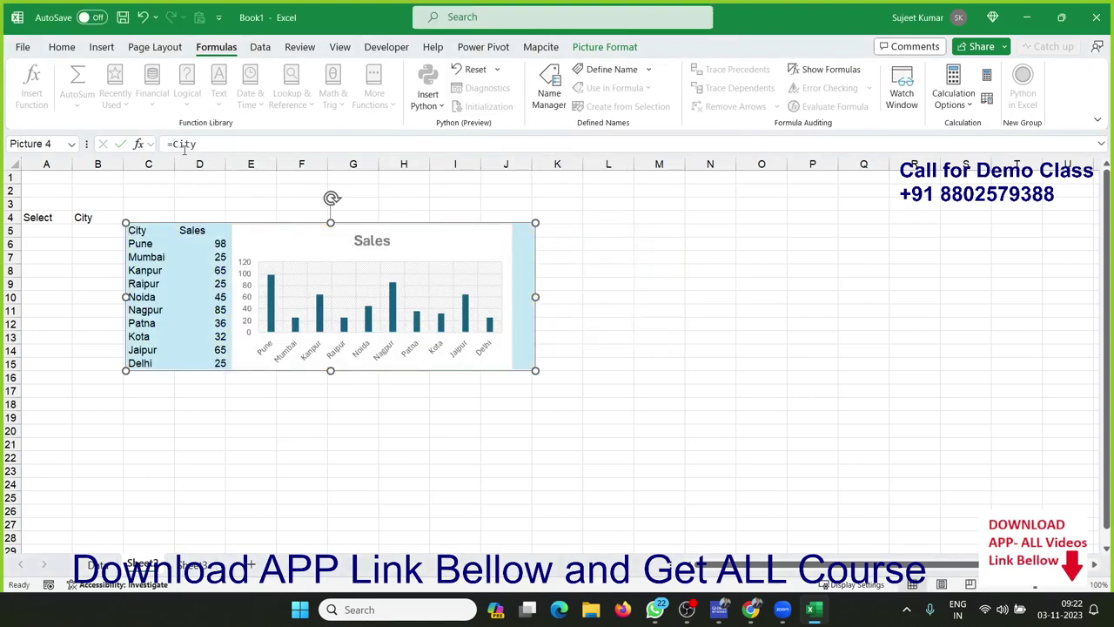
Toggle B4's dropdown between Name and City, leaving Name selected.
{"action": "left_click", "coordinate": [87, 218]}
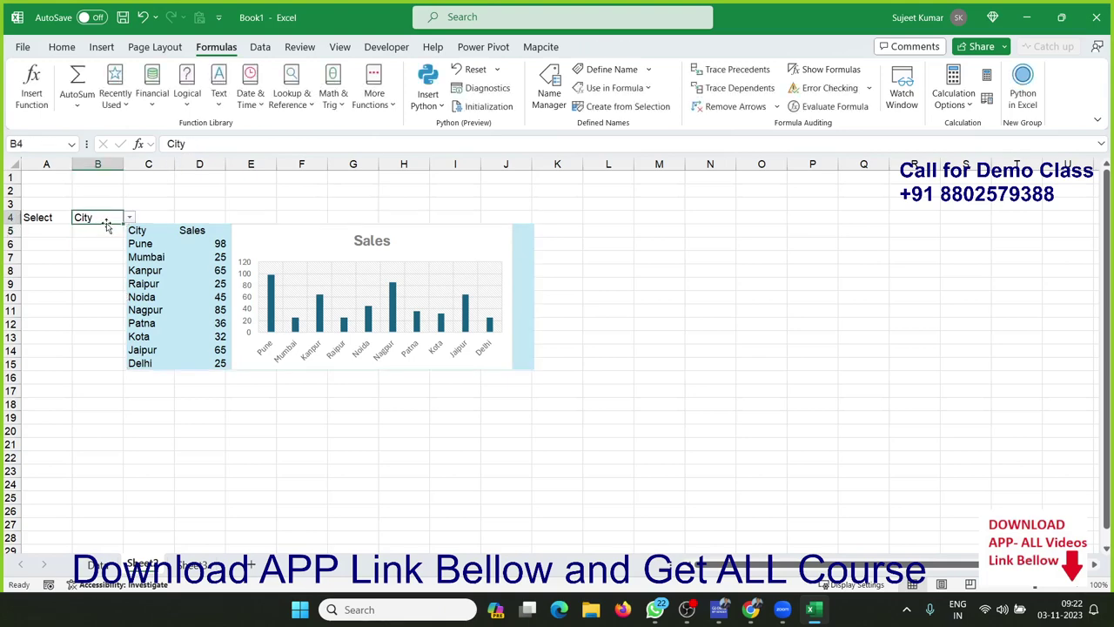
{"action": "left_click", "coordinate": [129, 218]}
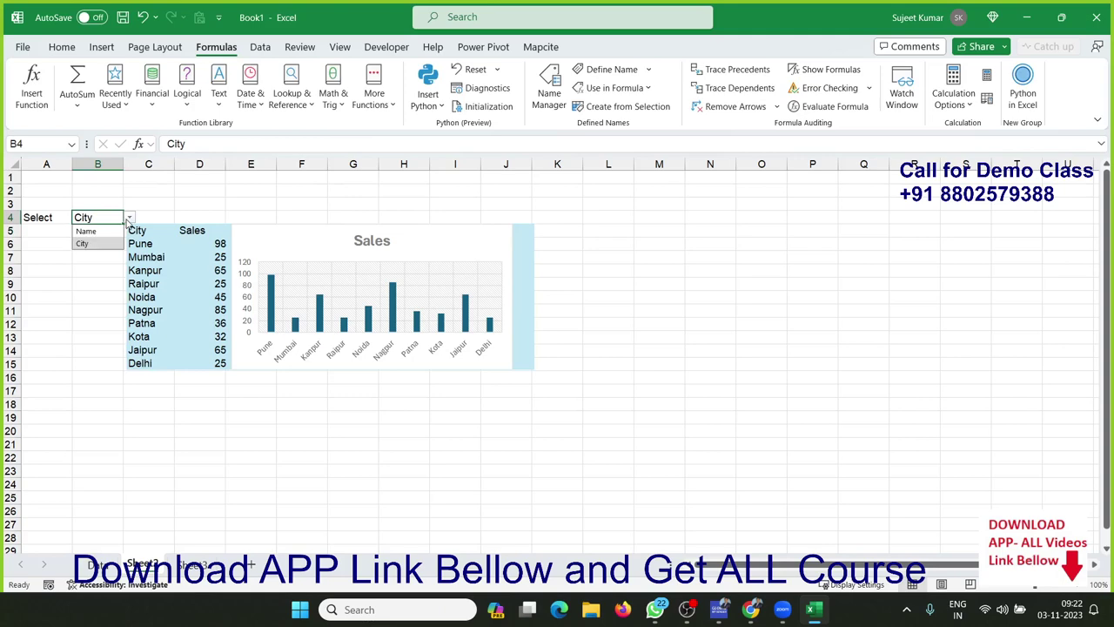
{"action": "left_click", "coordinate": [109, 230]}
{"action": "left_click", "coordinate": [129, 218]}
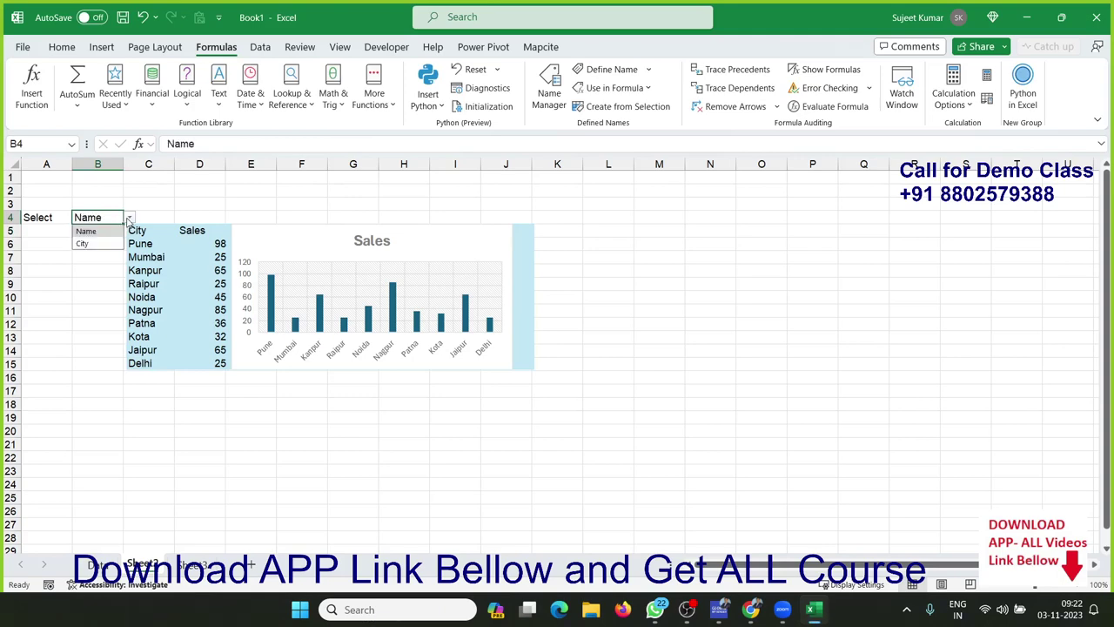
{"action": "left_click", "coordinate": [96, 243]}
{"action": "left_click", "coordinate": [129, 218]}
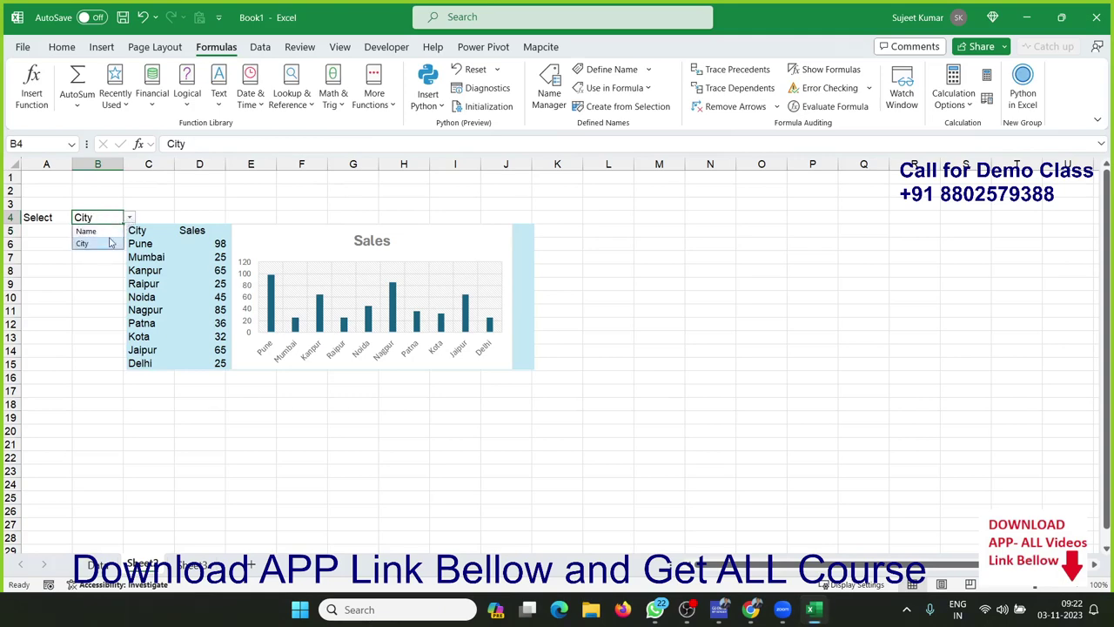
{"action": "left_click", "coordinate": [112, 232]}
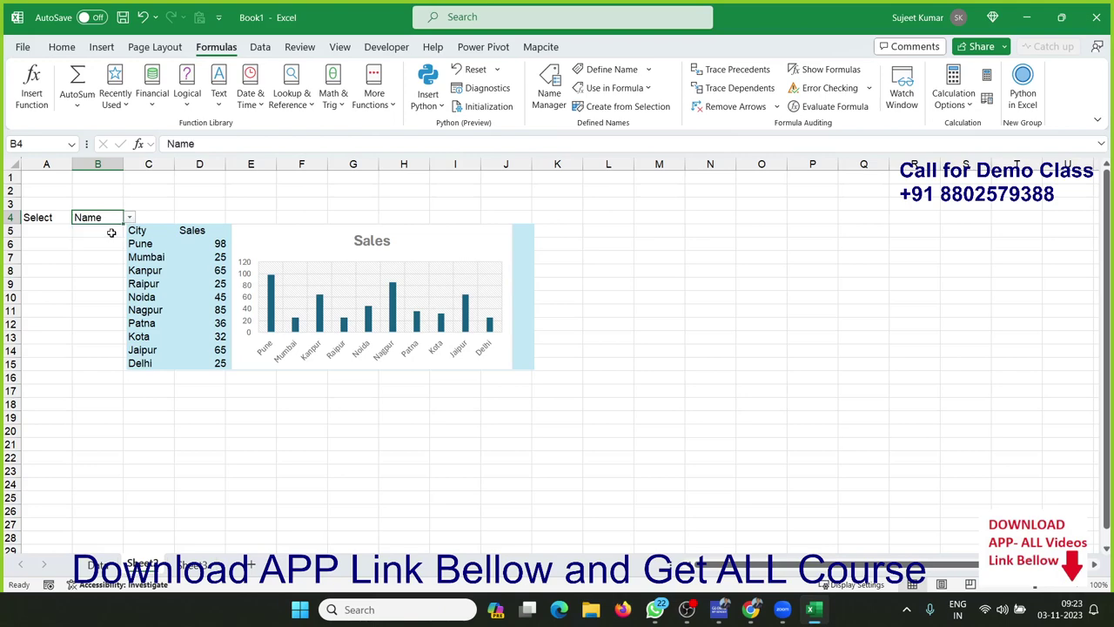
Enter =SUM(B4) in C3, which shows 0.
{"action": "key", "text": "Up"}
{"action": "key", "text": "Right"}
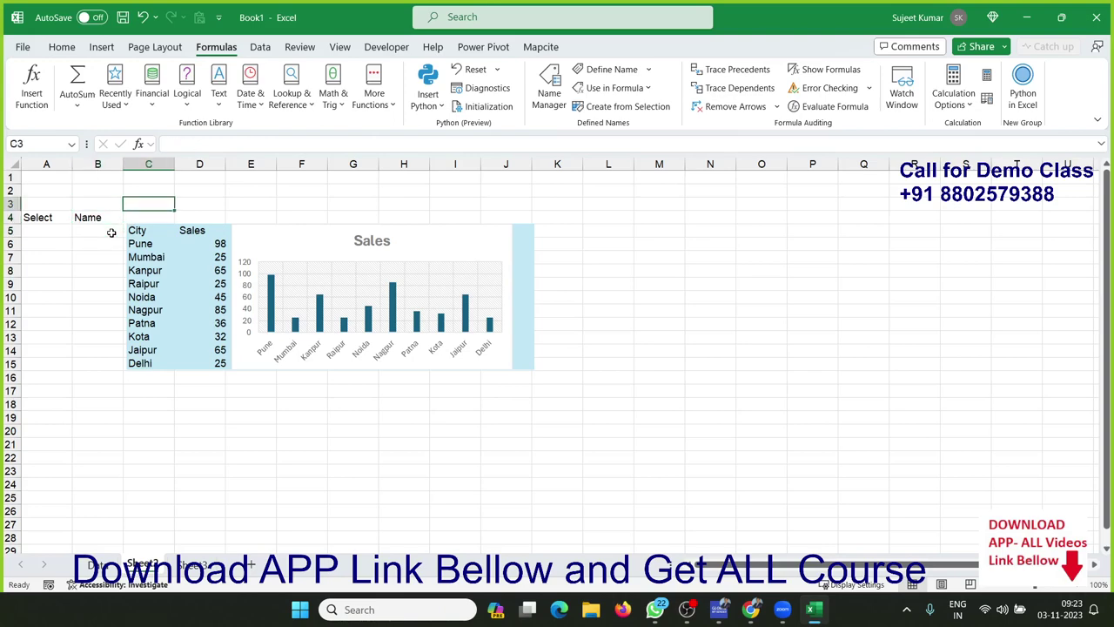
{"action": "type", "text": "=sum"}
{"action": "key", "text": "Tab"}
{"action": "key", "text": "Left"}
{"action": "key", "text": "Down"}
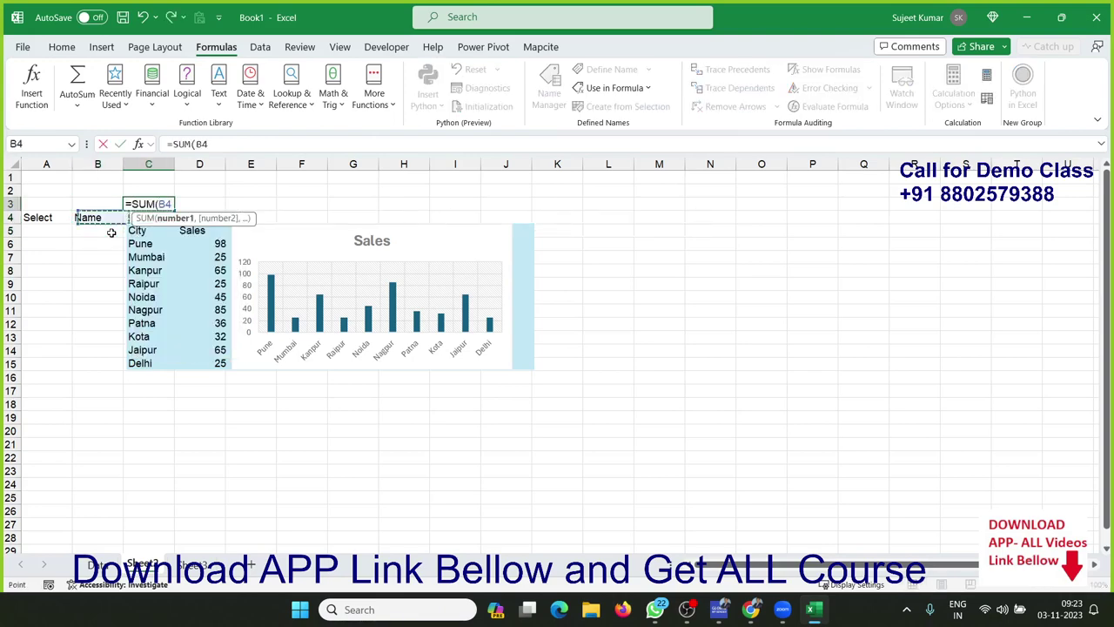
{"action": "key", "text": "Return"}
{"action": "key", "text": "Up"}
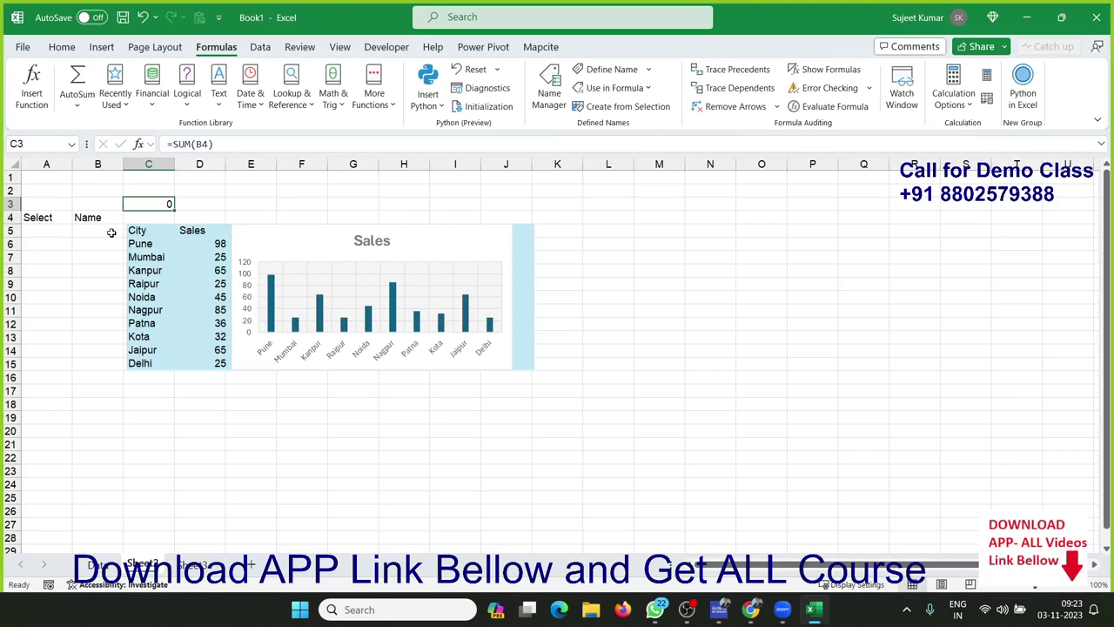
Enter =SUM(Name) in D3 using the defined name, giving 490.
{"action": "key", "text": "Right"}
{"action": "type", "text": "="}
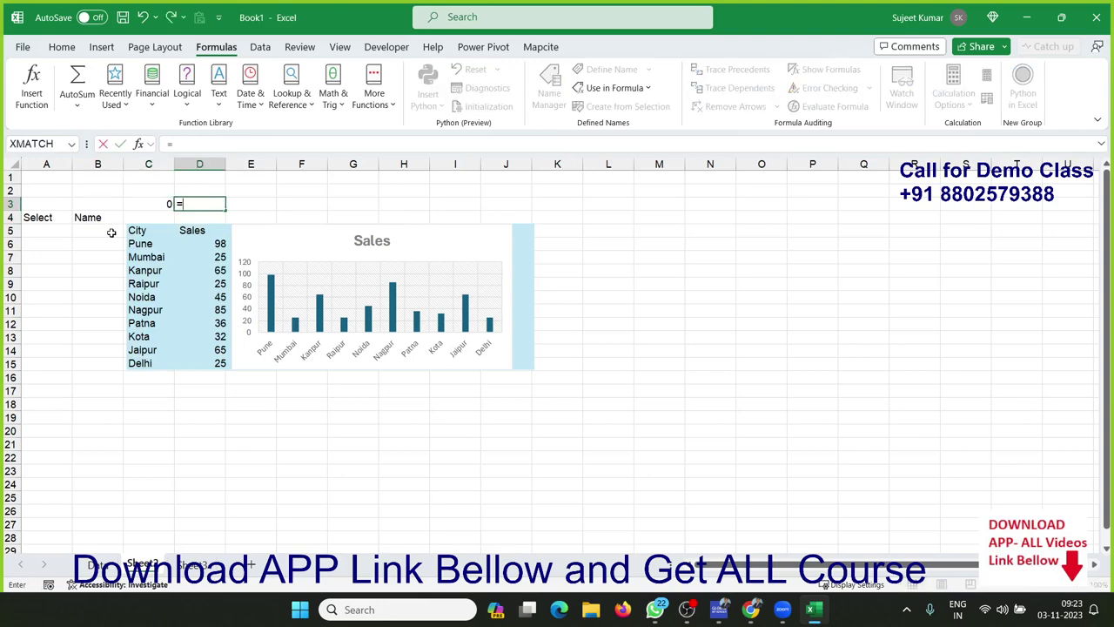
{"action": "type", "text": "sum"}
{"action": "key", "text": "Tab"}
{"action": "type", "text": "n"}
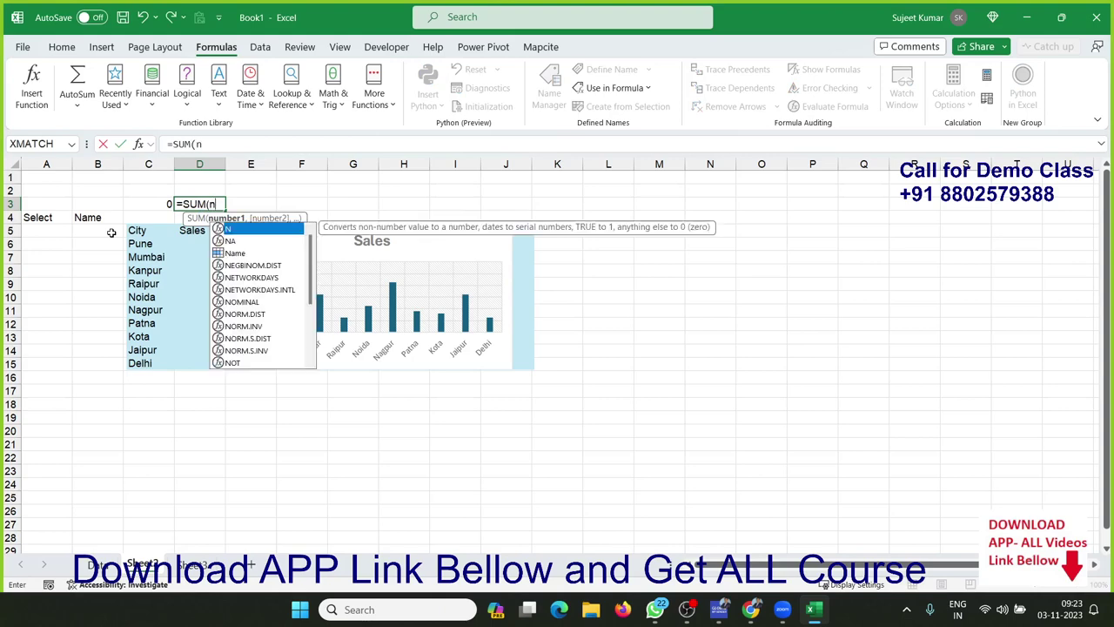
{"action": "key", "text": "Down"}
{"action": "key", "text": "Down"}
{"action": "key", "text": "Tab"}
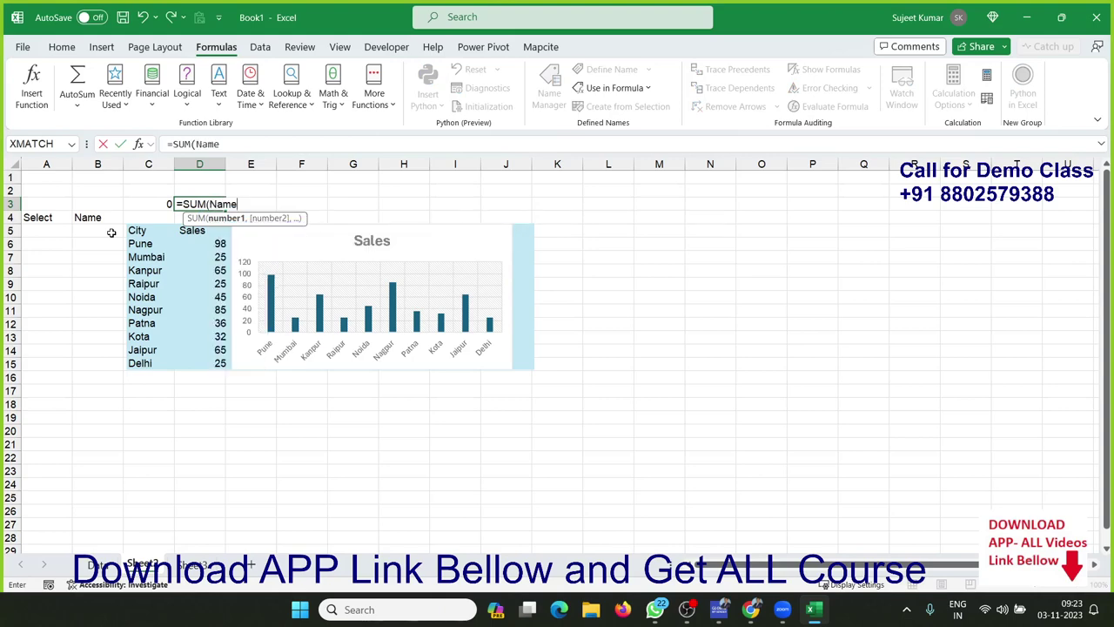
{"action": "type", "text": ")"}
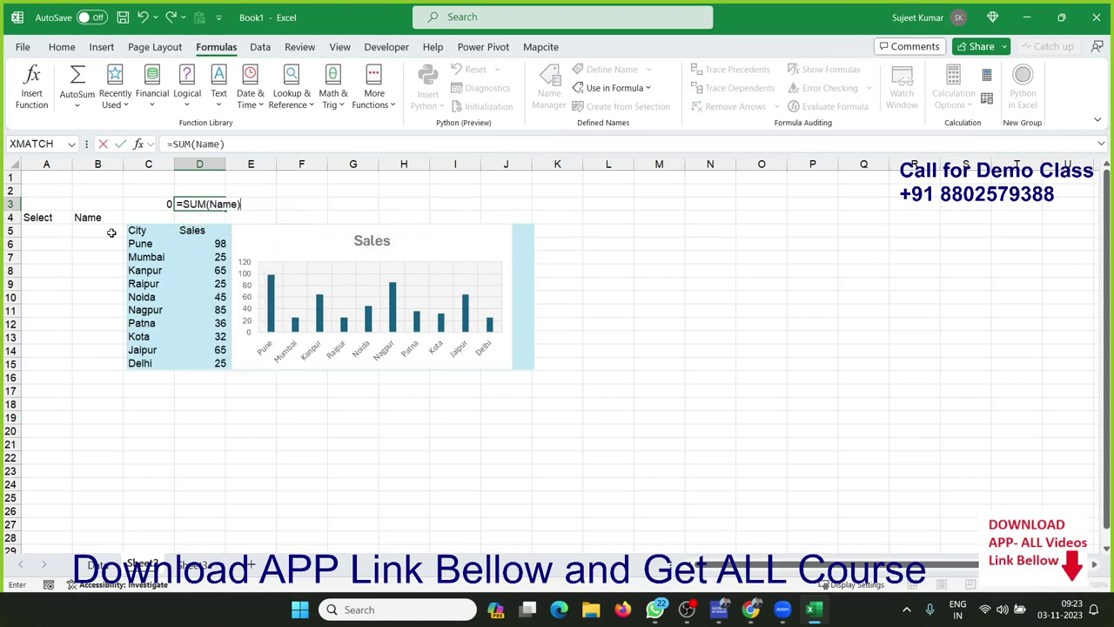
{"action": "key", "text": "Return"}
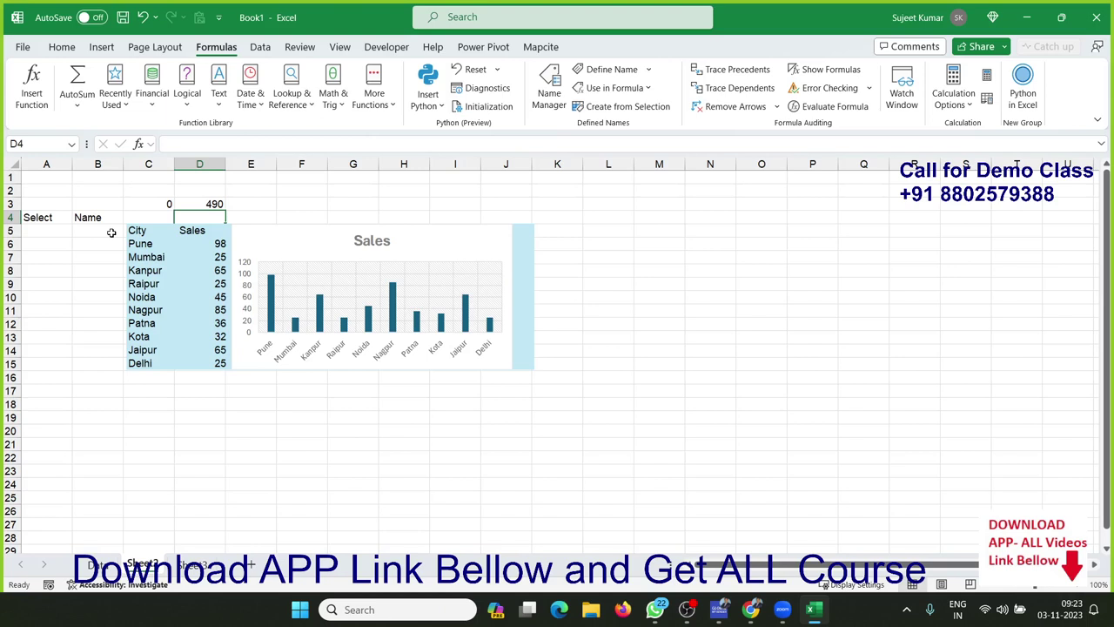
Put 500 in N1, test =N1 in N6, then clear N6.
{"action": "left_click", "coordinate": [711, 178]}
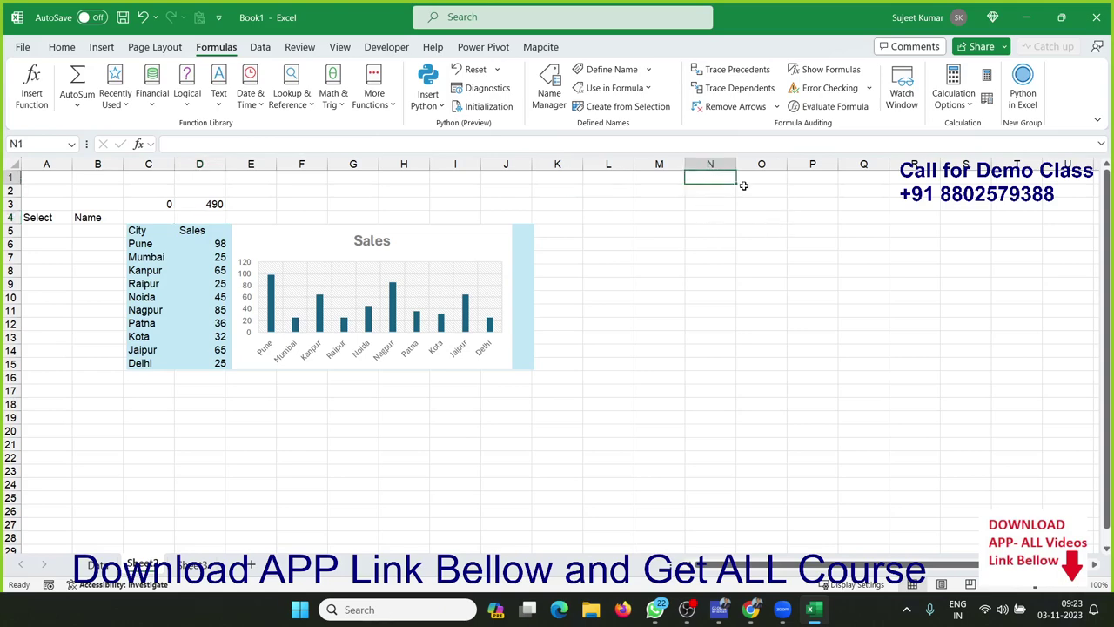
{"action": "type", "text": "500"}
{"action": "left_click", "coordinate": [711, 248]}
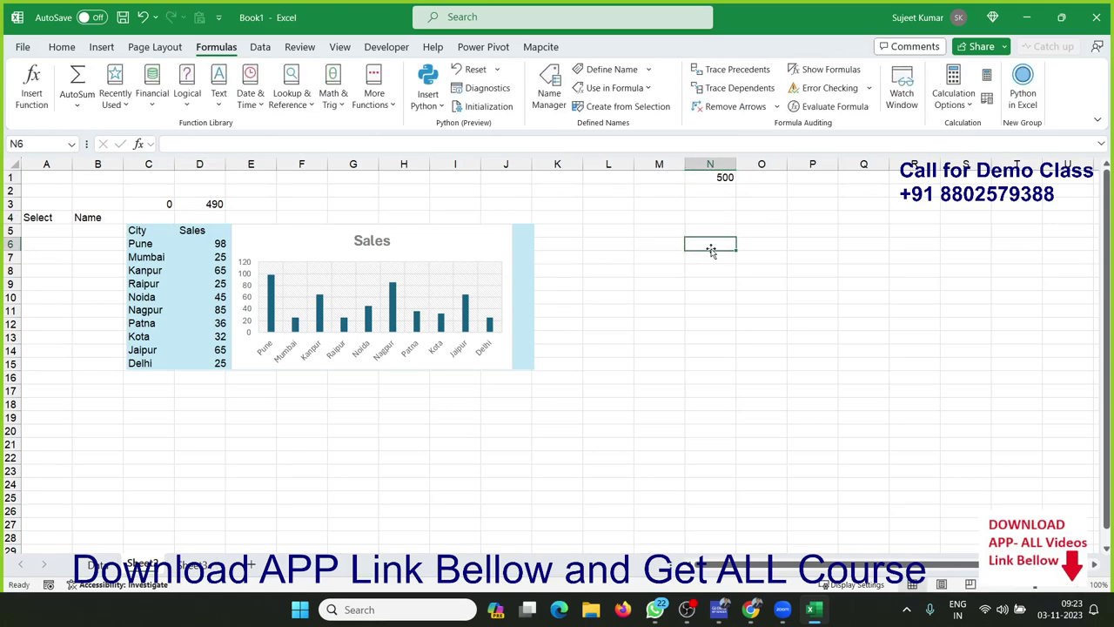
{"action": "type", "text": "=n1"}
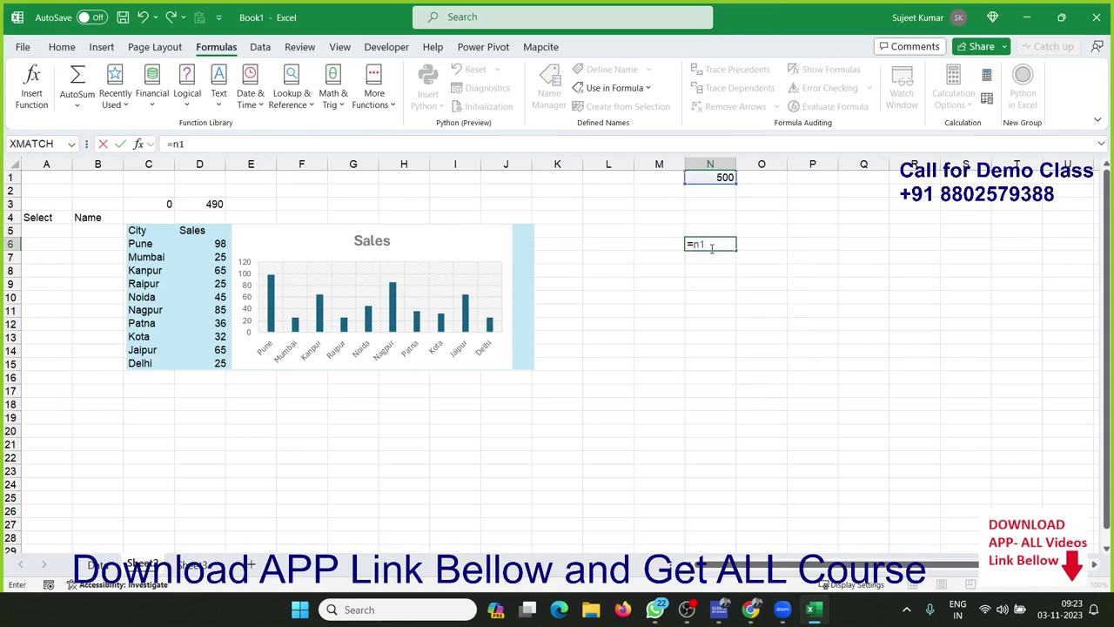
{"action": "key", "text": "Return"}
{"action": "key", "text": "Up"}
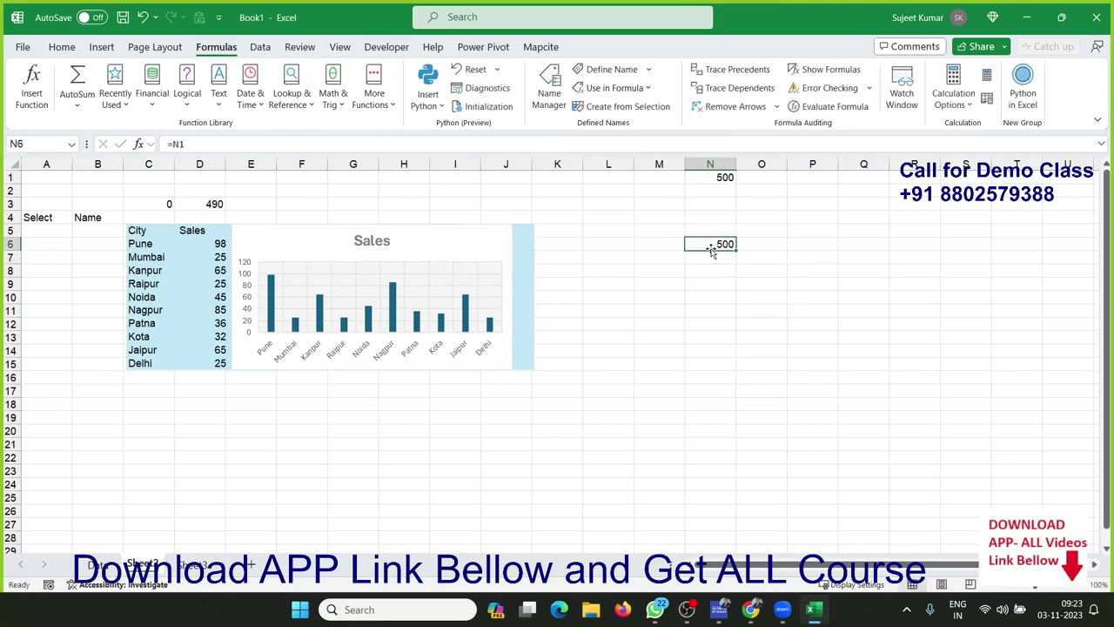
{"action": "key", "text": "Delete"}
{"action": "key", "text": "Up"}
{"action": "key", "text": "Up"}
{"action": "key", "text": "Left"}
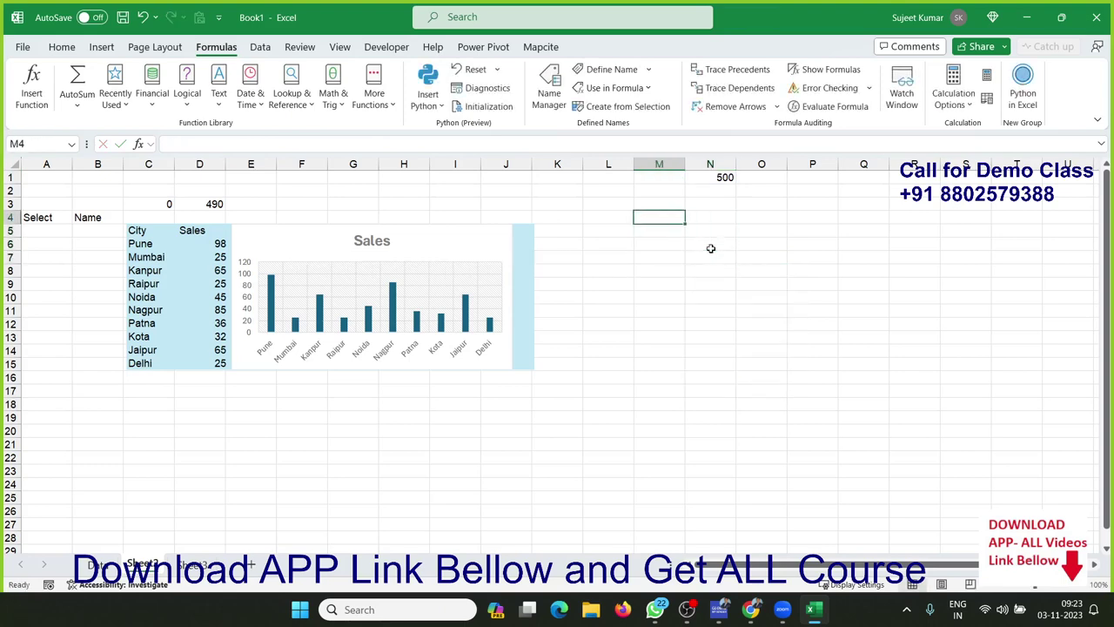
Enter the text N1 in M4 and try a plain =M4 reference in N6, then cancel it.
{"action": "type", "text": "N1"}
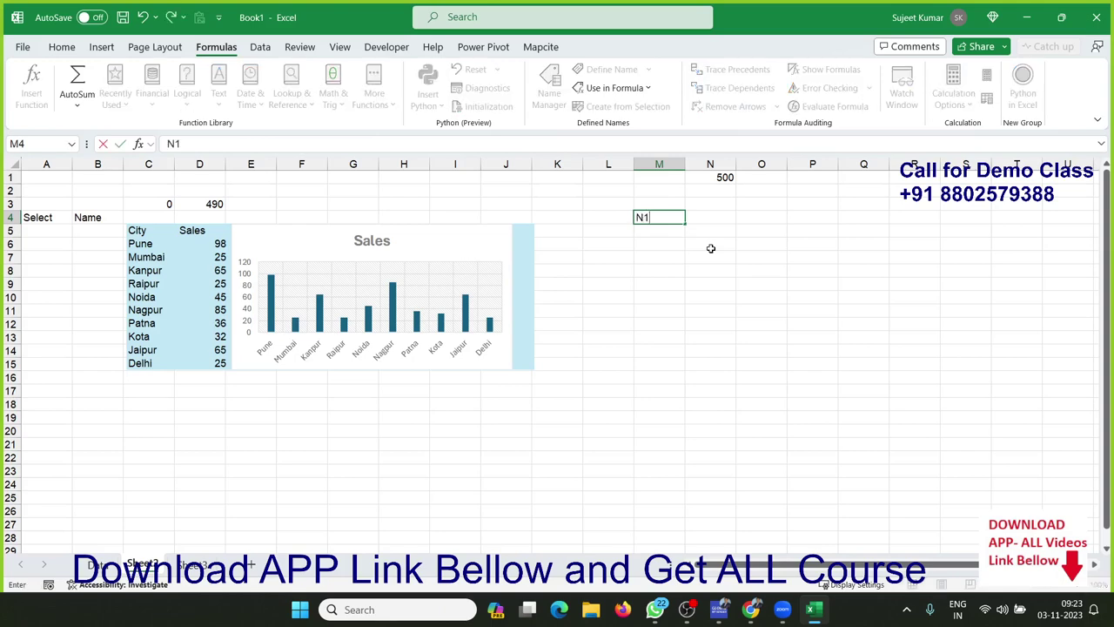
{"action": "left_click", "coordinate": [711, 249]}
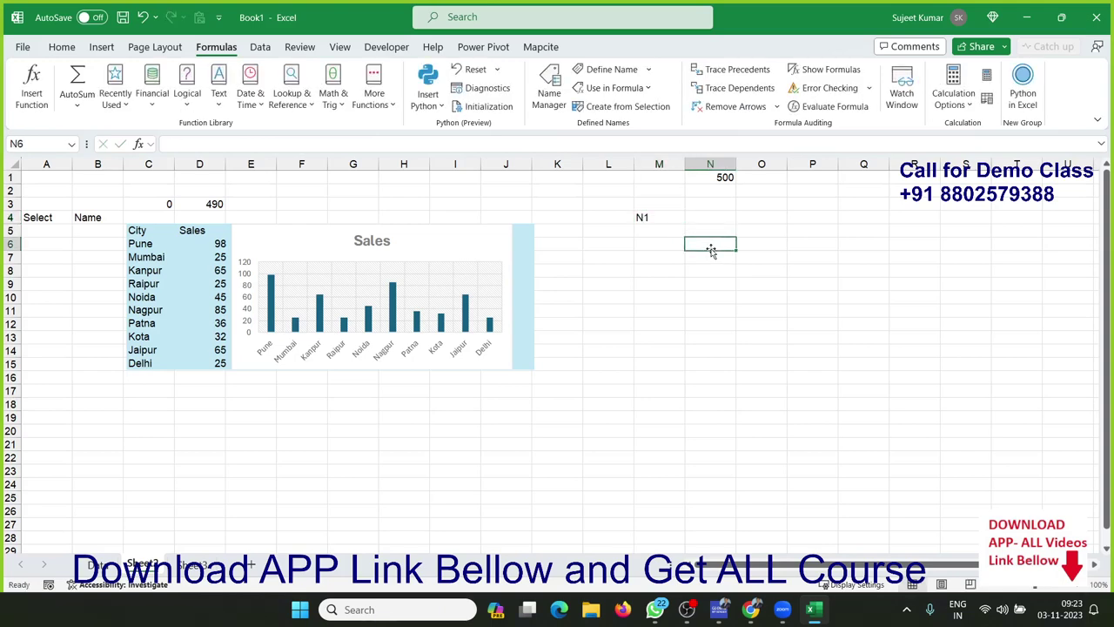
{"action": "type", "text": "="}
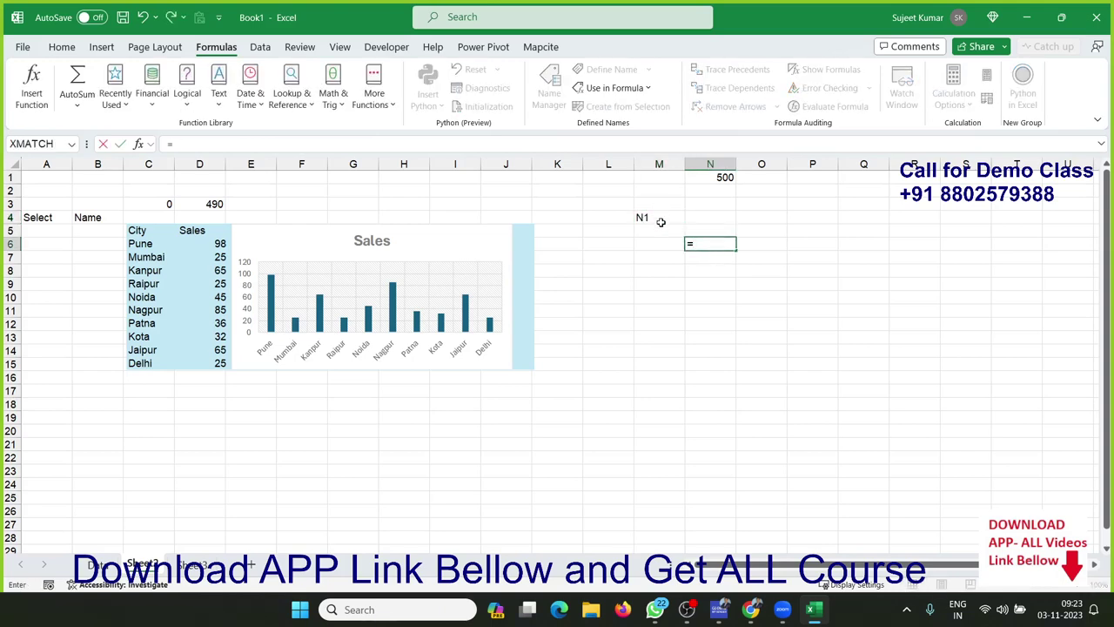
{"action": "left_click", "coordinate": [660, 221]}
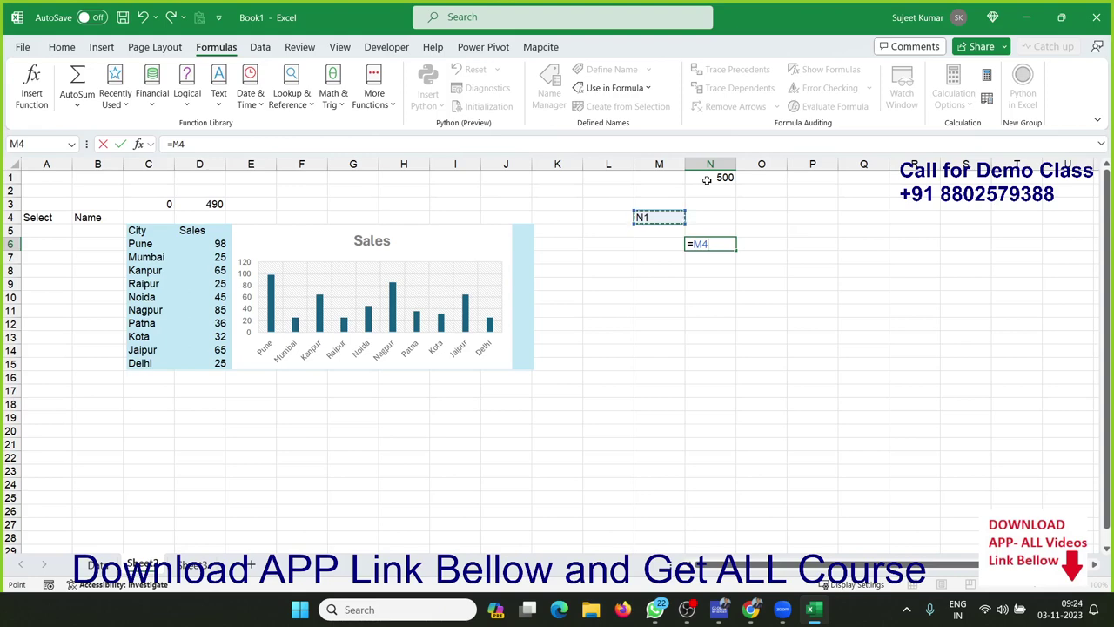
{"action": "key", "text": "Escape"}
Enter =INDIRECT(M4) in N6 so it returns 500.
{"action": "type", "text": "=s"}
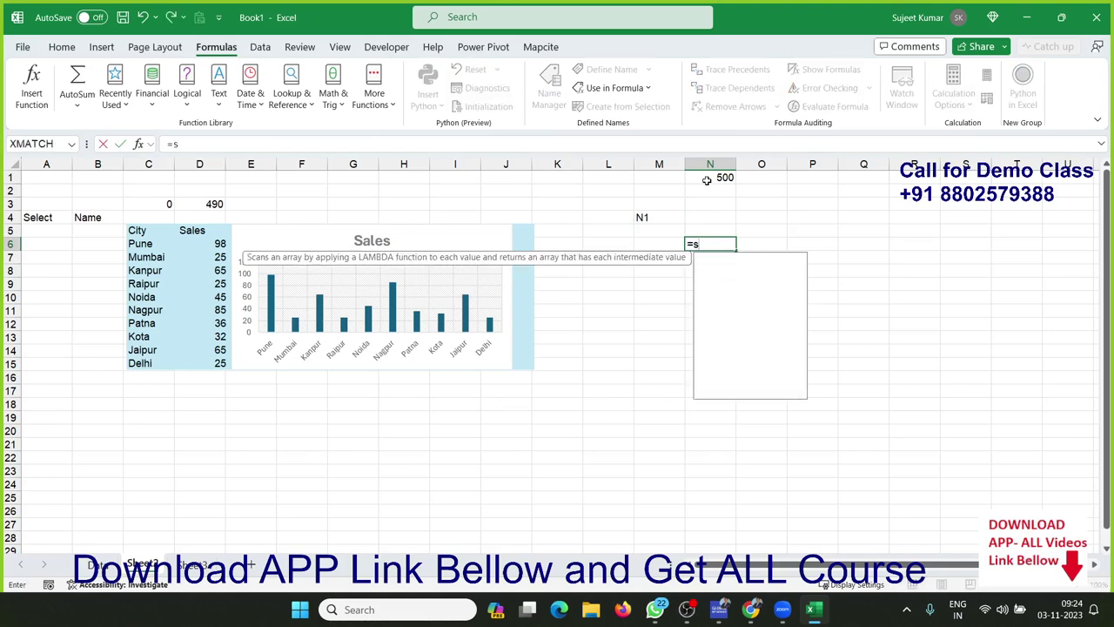
{"action": "type", "text": "um"}
{"action": "key", "text": "BackSpace"}
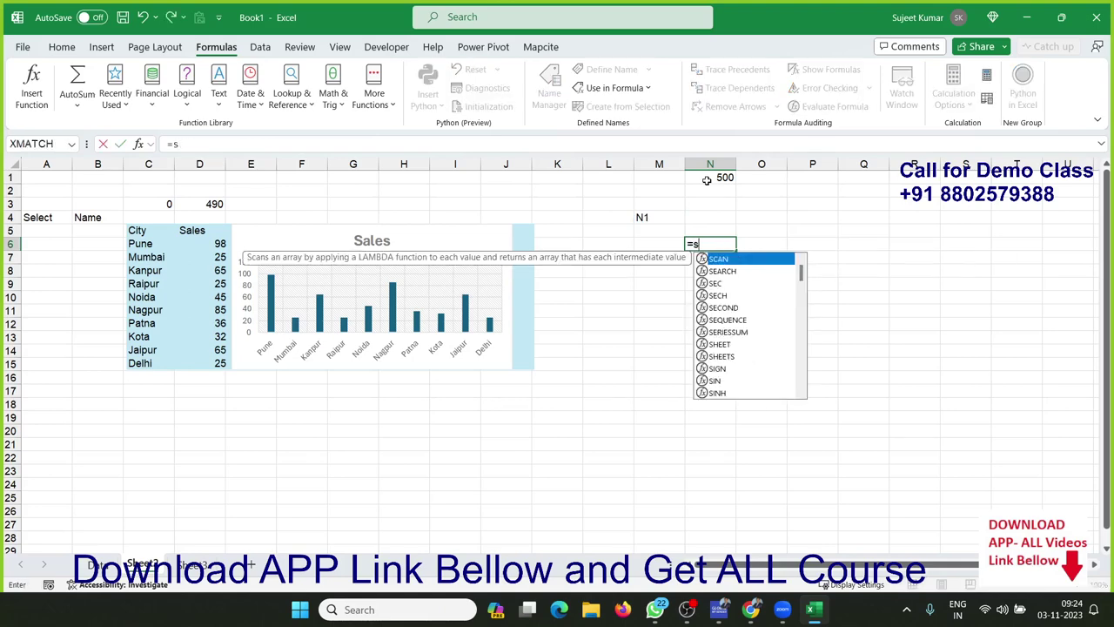
{"action": "key", "text": "BackSpace"}
{"action": "type", "text": "ind"}
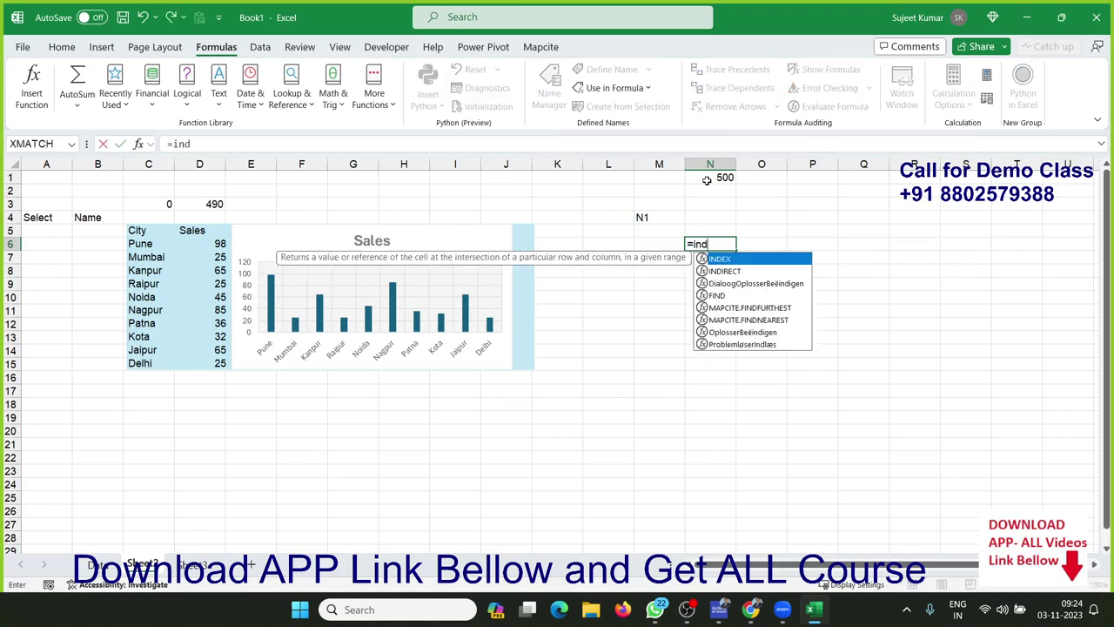
{"action": "key", "text": "Down"}
{"action": "key", "text": "Tab"}
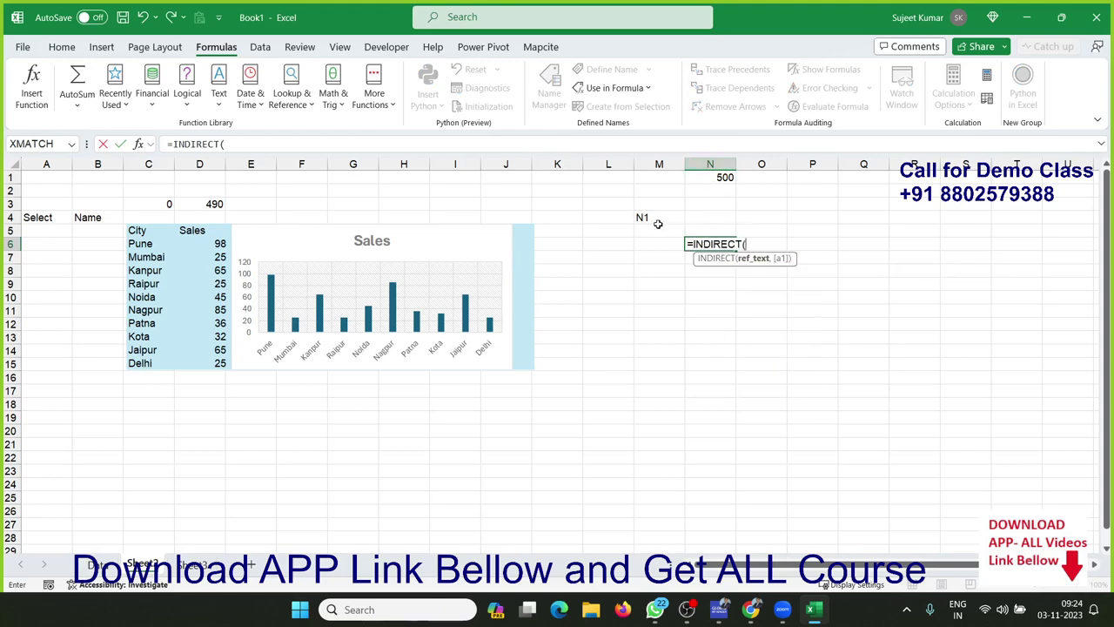
{"action": "left_click", "coordinate": [658, 224]}
{"action": "type", "text": ")"}
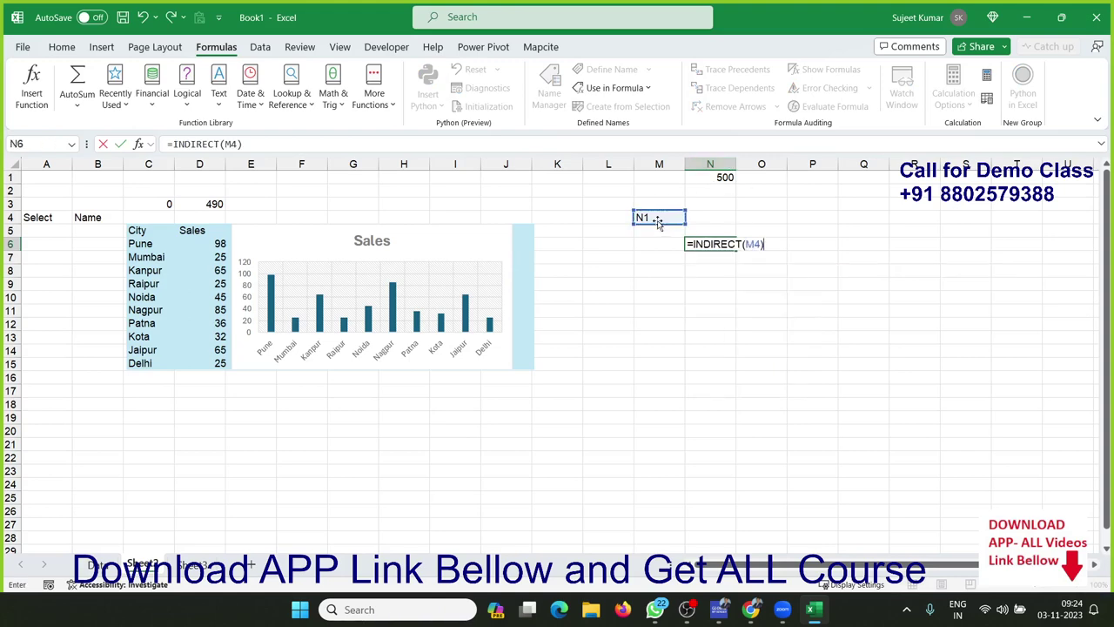
{"action": "key", "text": "Return"}
{"action": "key", "text": "Up"}
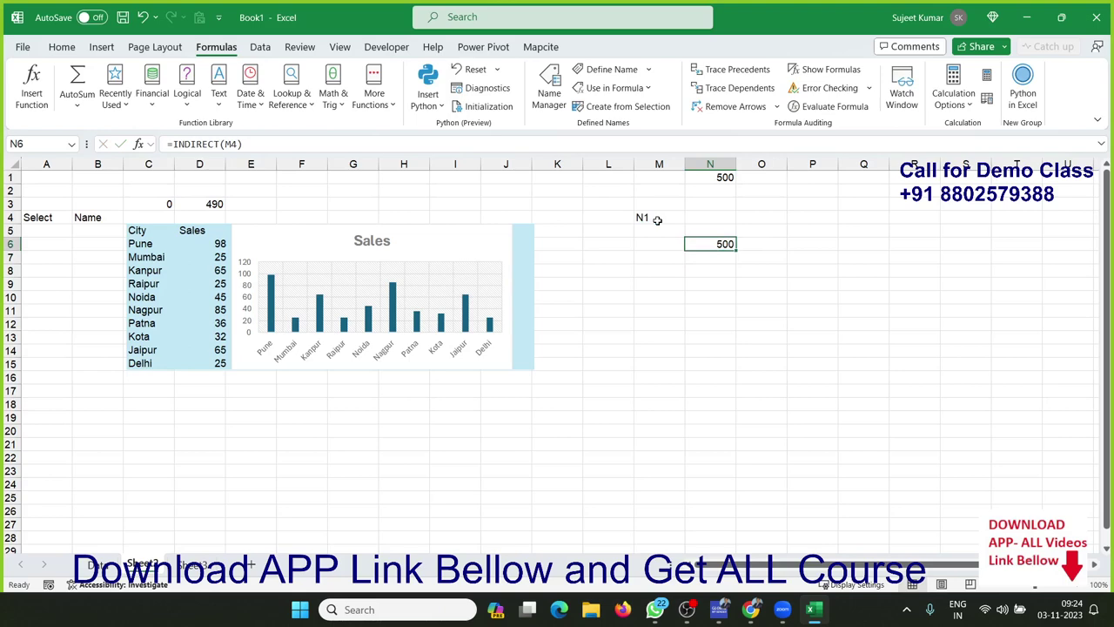
Change D3 to =SUM(INDIRECT(B4)), accepting Excel's formula correction.
{"action": "left_click", "coordinate": [199, 204]}
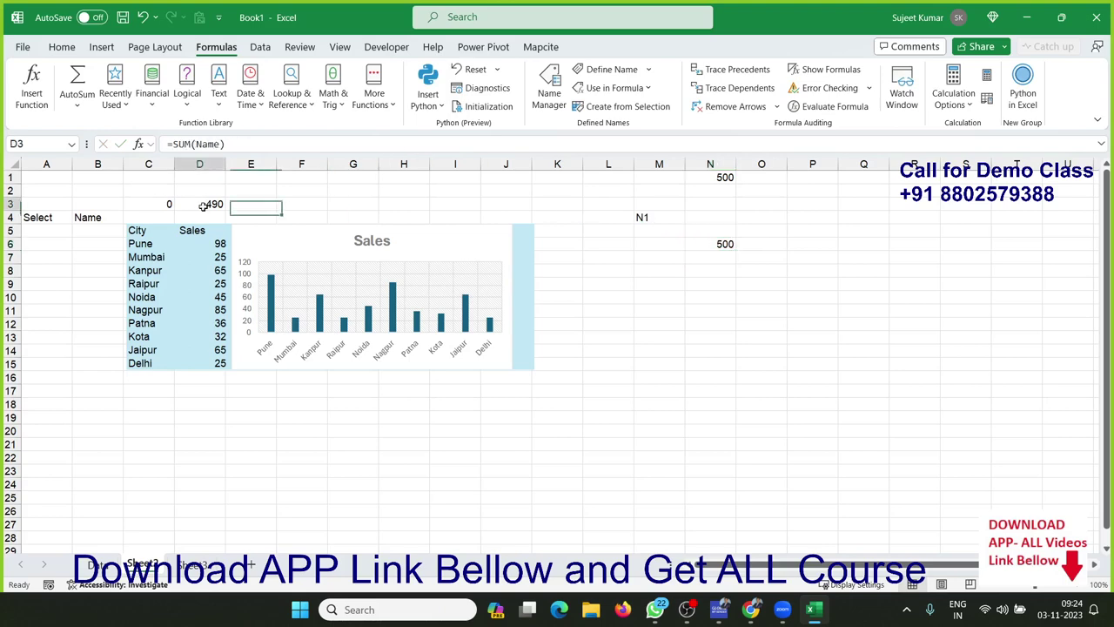
{"action": "double_click", "coordinate": [199, 203]}
{"action": "double_click", "coordinate": [216, 204]}
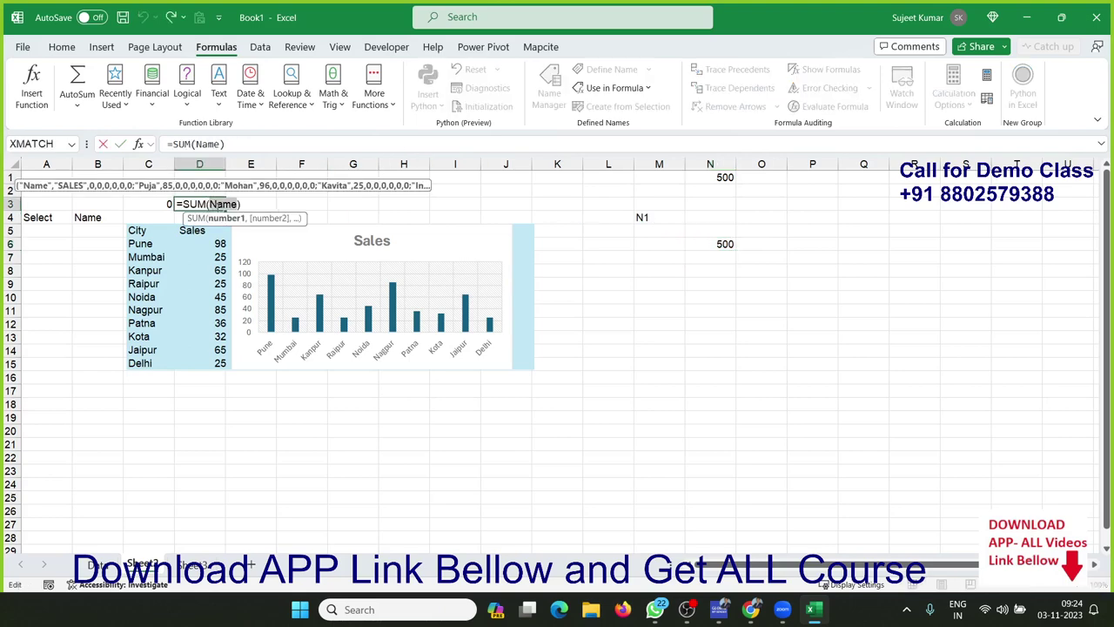
{"action": "type", "text": "ind"}
{"action": "key", "text": "Tab"}
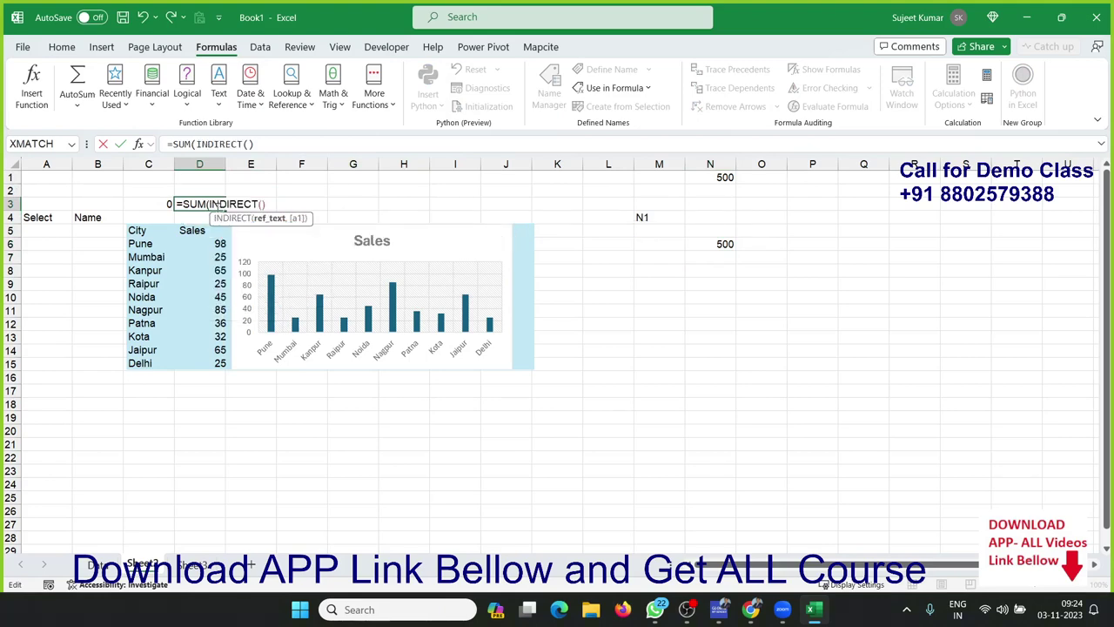
{"action": "left_click", "coordinate": [98, 216]}
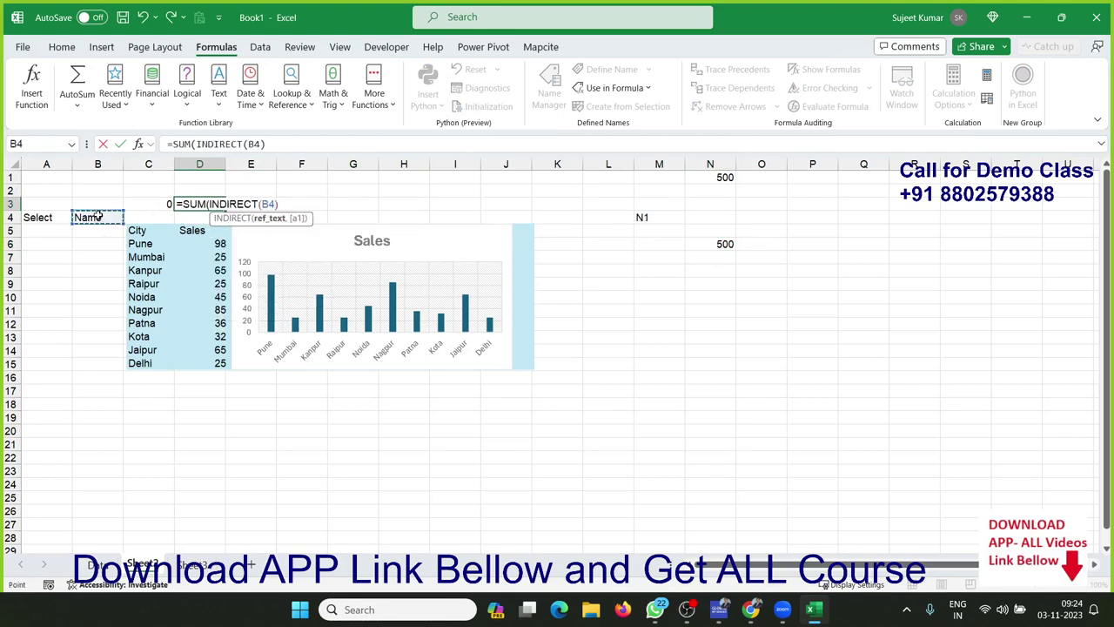
{"action": "key", "text": "Return"}
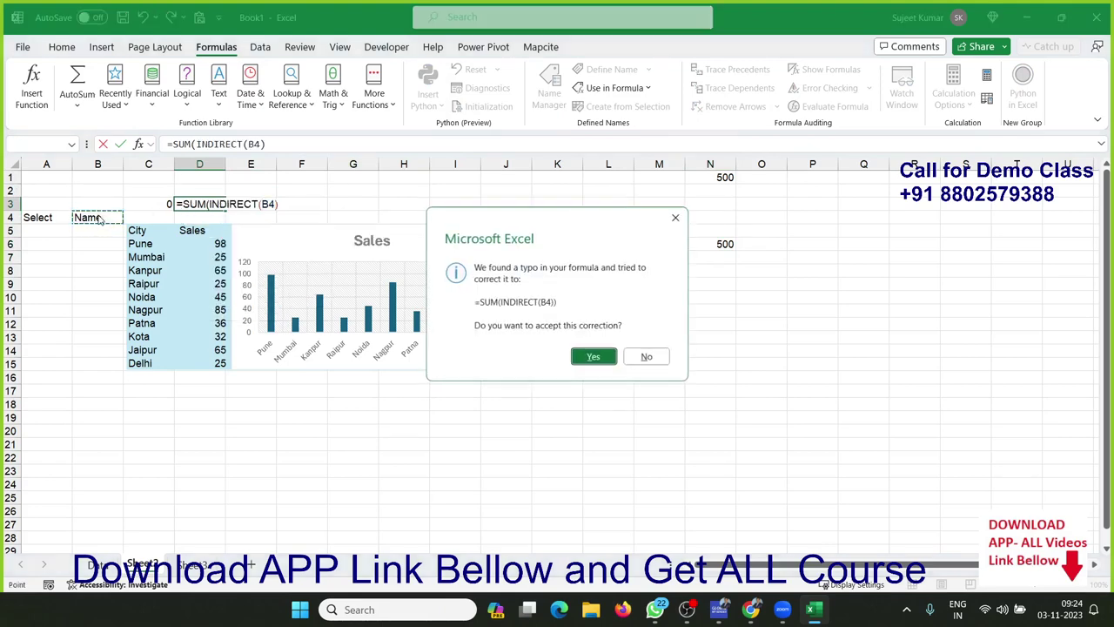
{"action": "key", "text": "Return"}
{"action": "key", "text": "Up"}
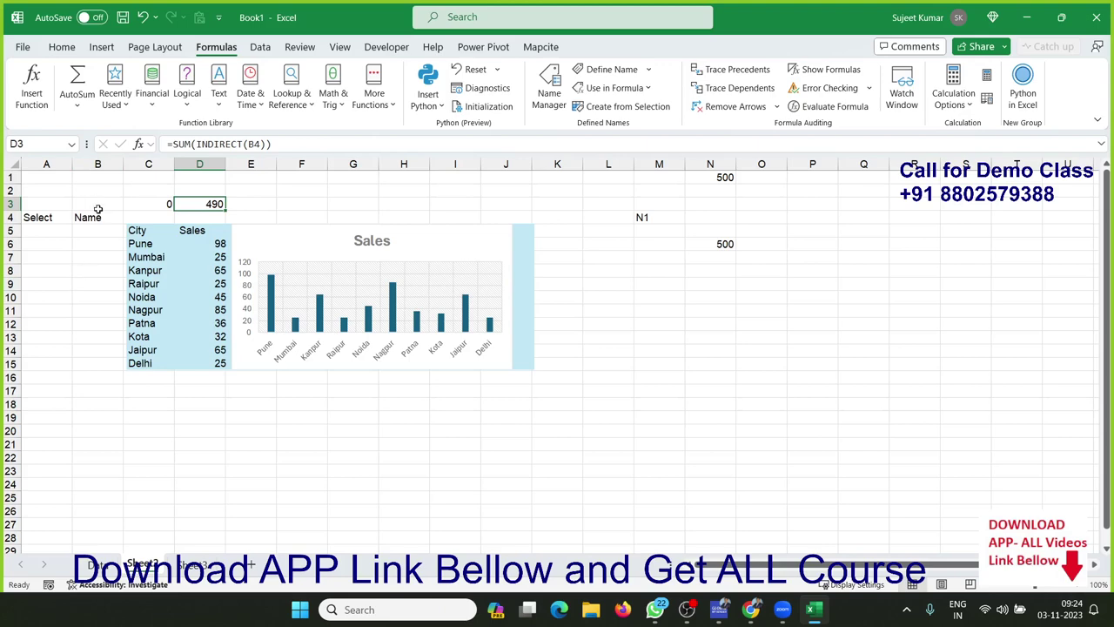
Choose City in B4 so D3 shows 501.
{"action": "left_click", "coordinate": [100, 218]}
{"action": "left_click", "coordinate": [129, 217]}
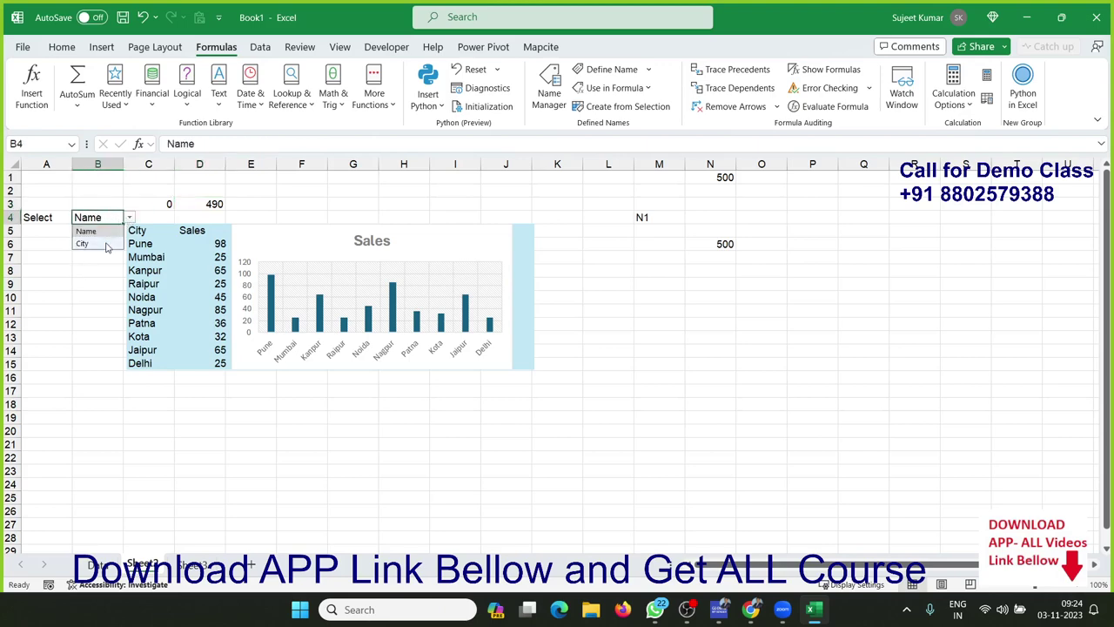
{"action": "left_click", "coordinate": [105, 243]}
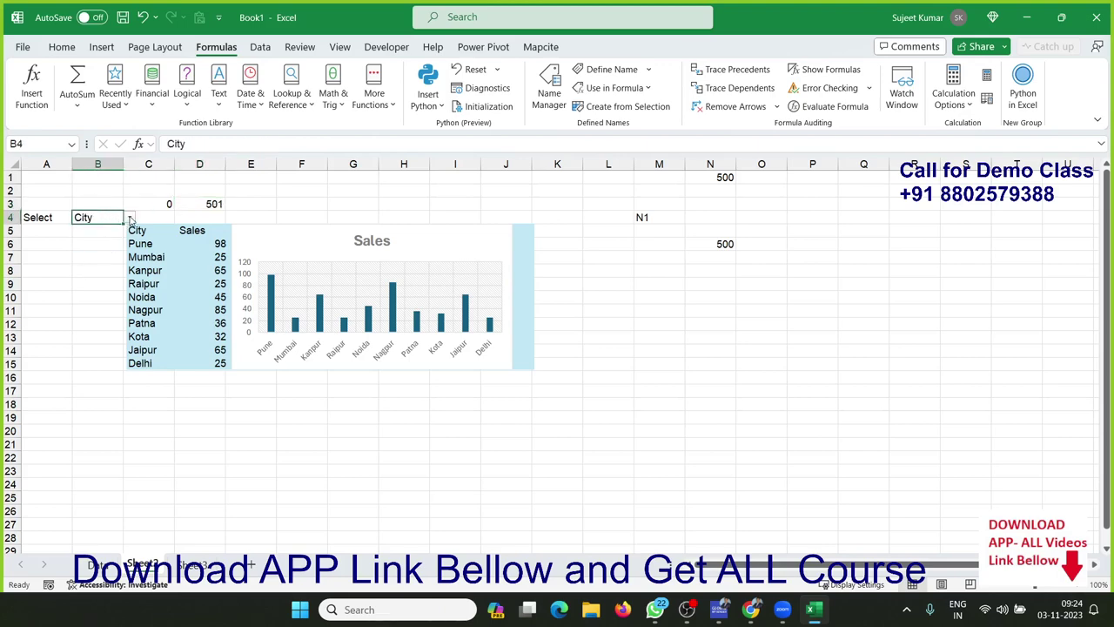
{"action": "left_click", "coordinate": [133, 228]}
{"action": "left_click", "coordinate": [220, 143]}
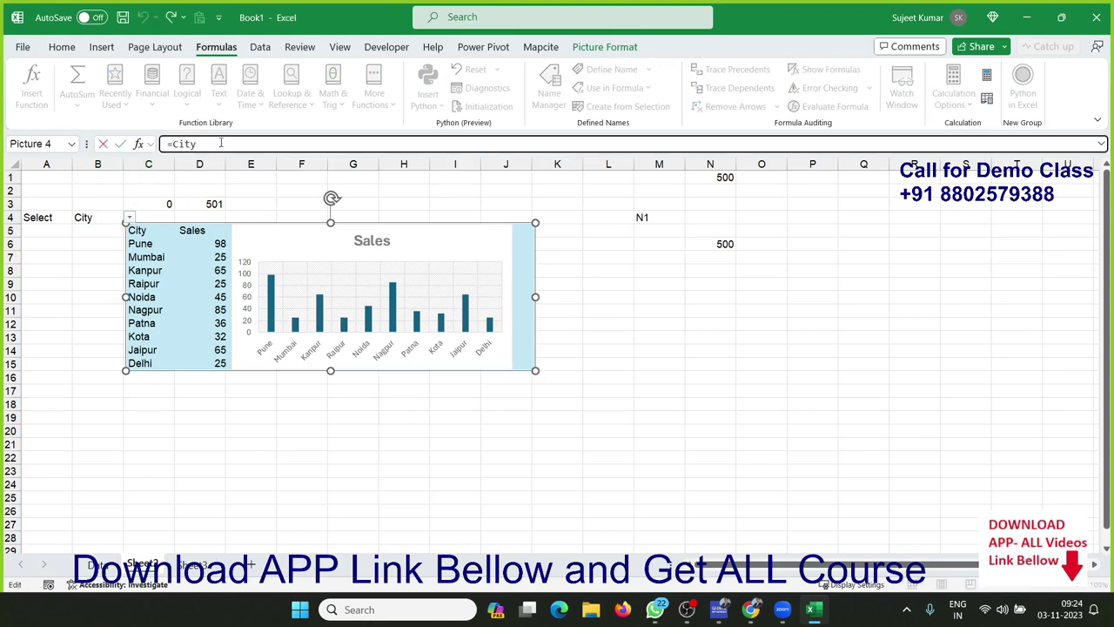
{"action": "key", "text": "Delete"}
{"action": "key", "text": "Delete"}
{"action": "key", "text": "Delete"}
{"action": "key", "text": "Delete"}
{"action": "left_click", "coordinate": [100, 214]}
{"action": "key", "text": "Return"}
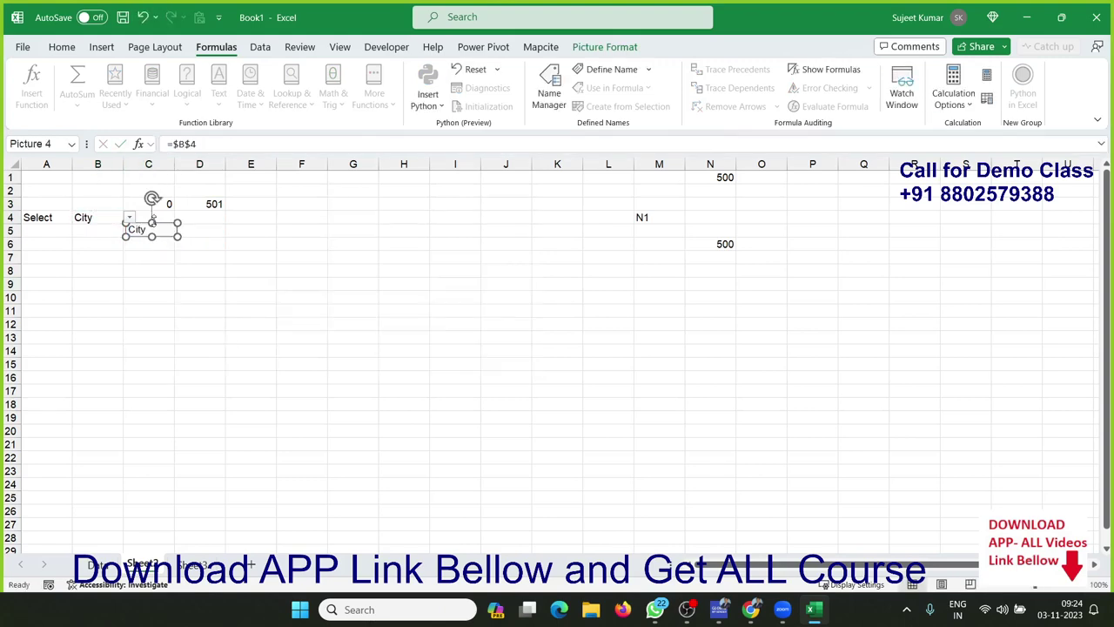
{"action": "left_click", "coordinate": [178, 144]}
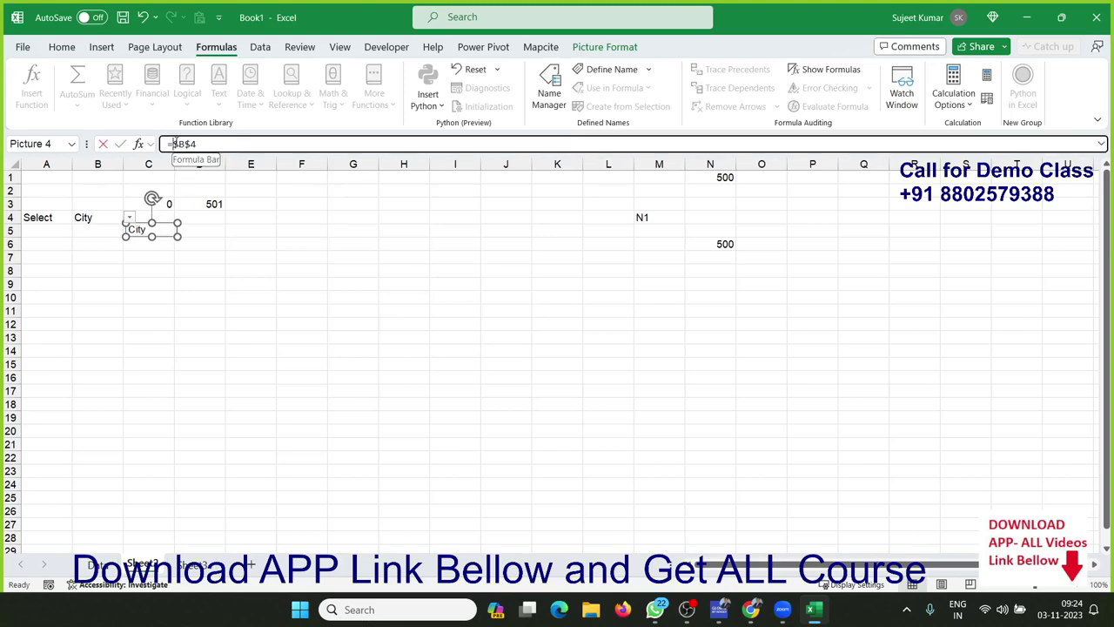
{"action": "type", "text": "IN"}
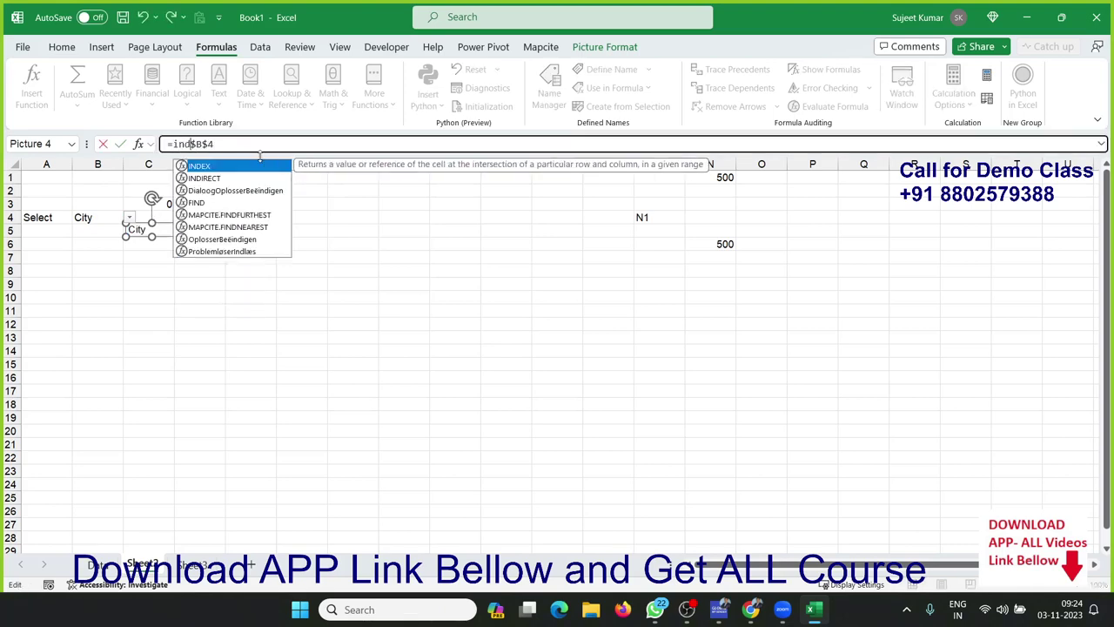
{"action": "type", "text": "DIRECT("}
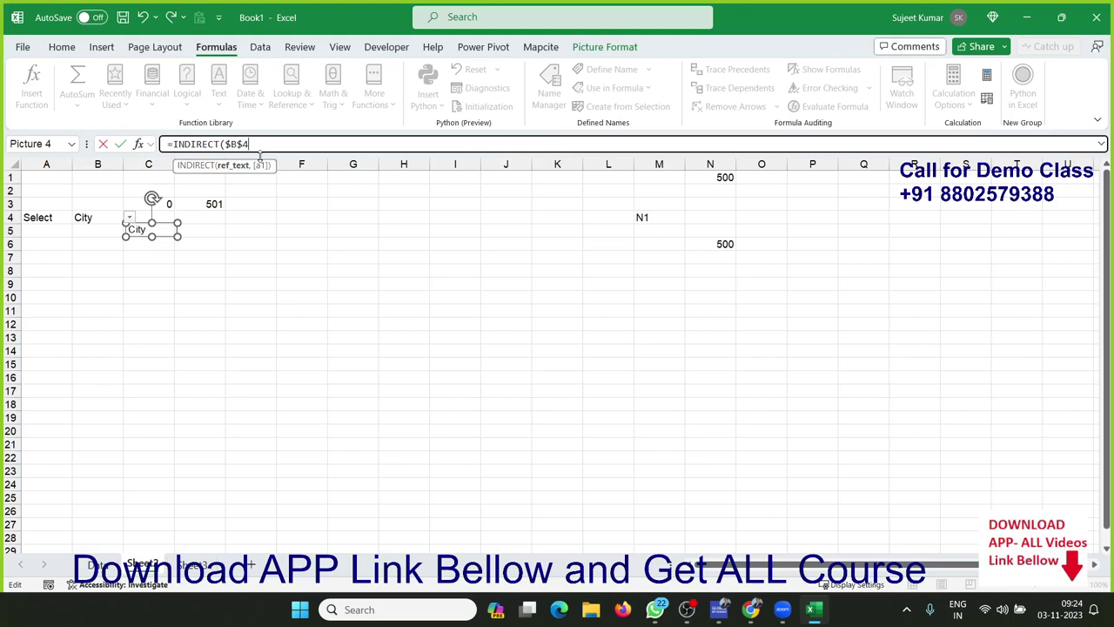
{"action": "key", "text": "Return"}
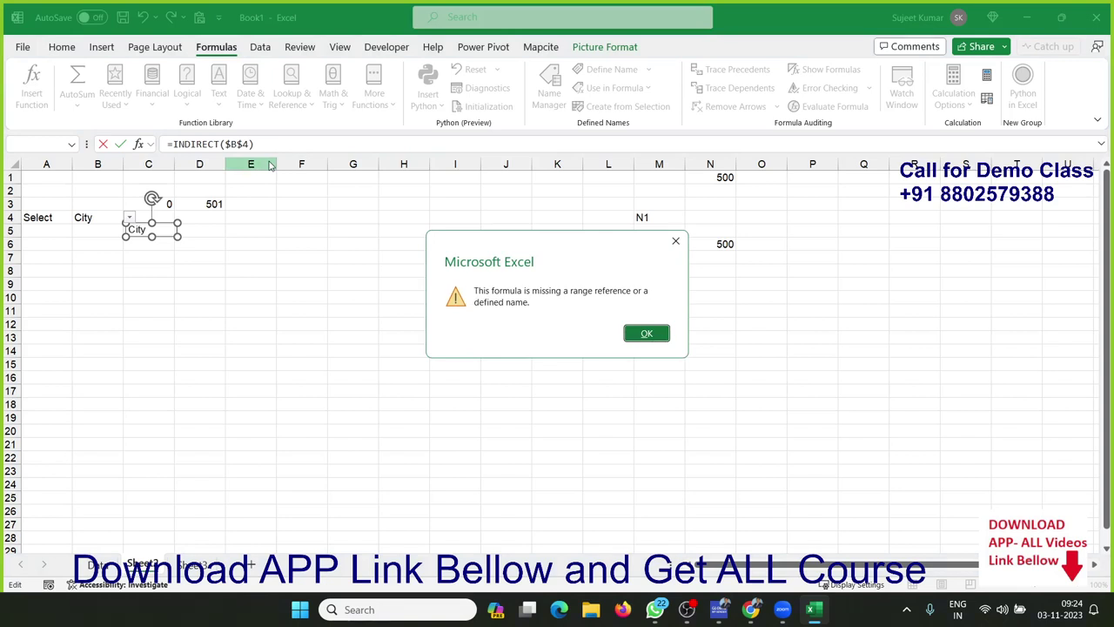
{"action": "key", "text": "Return"}
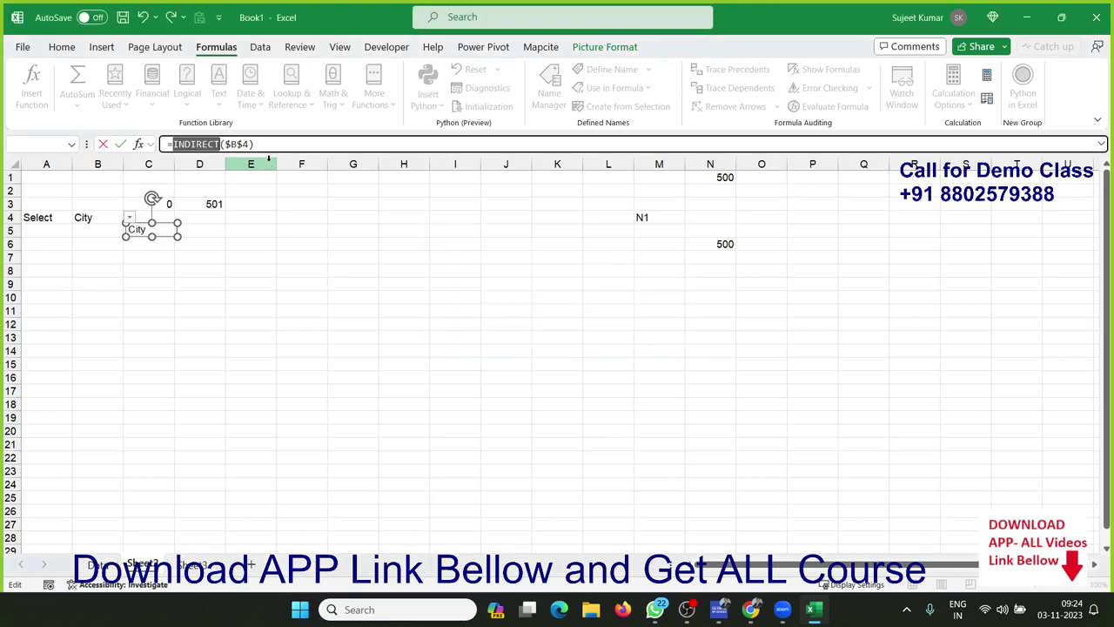
{"action": "key", "text": "Escape"}
{"action": "key", "text": "ctrl+z"}
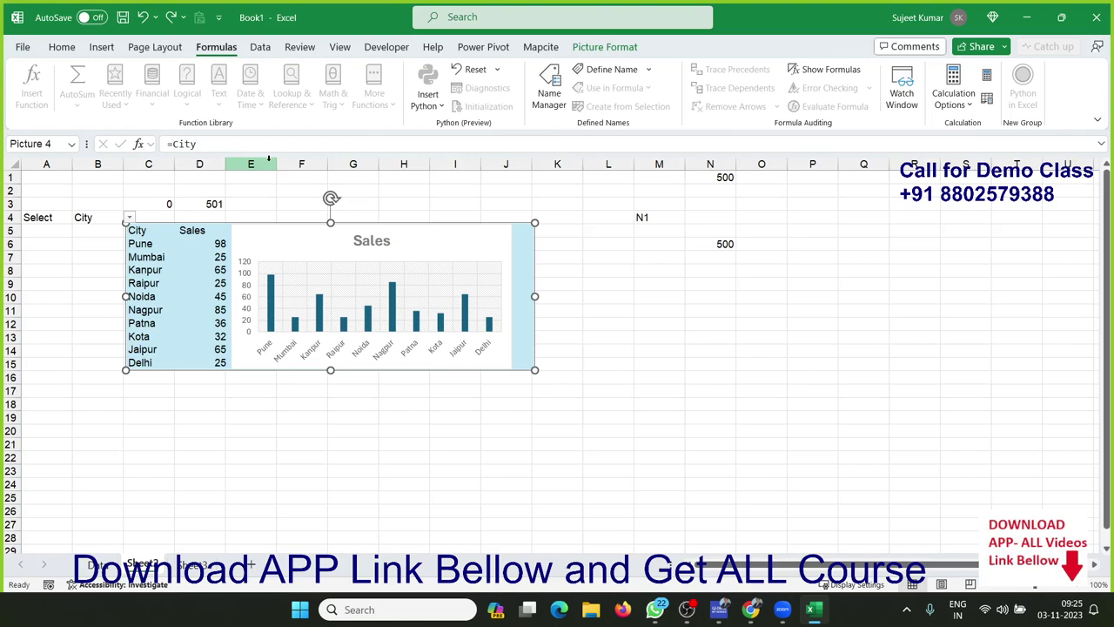
{"action": "left_click", "coordinate": [706, 287]}
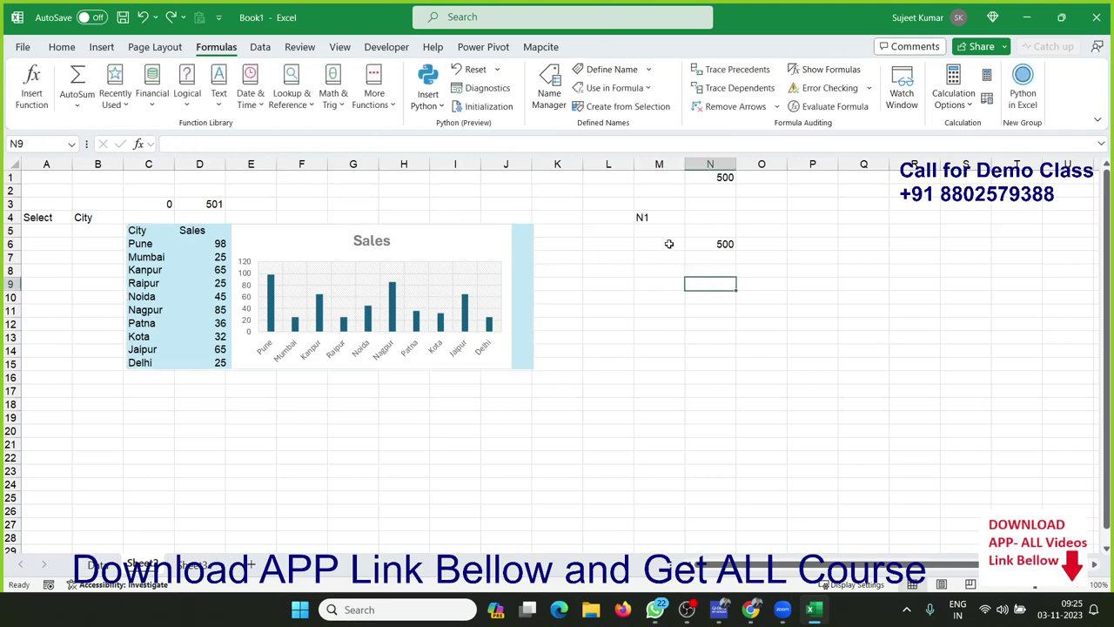
Start a new name temp whose reference is =indirect(Sheet2!$B$4).
{"action": "left_click", "coordinate": [612, 70]}
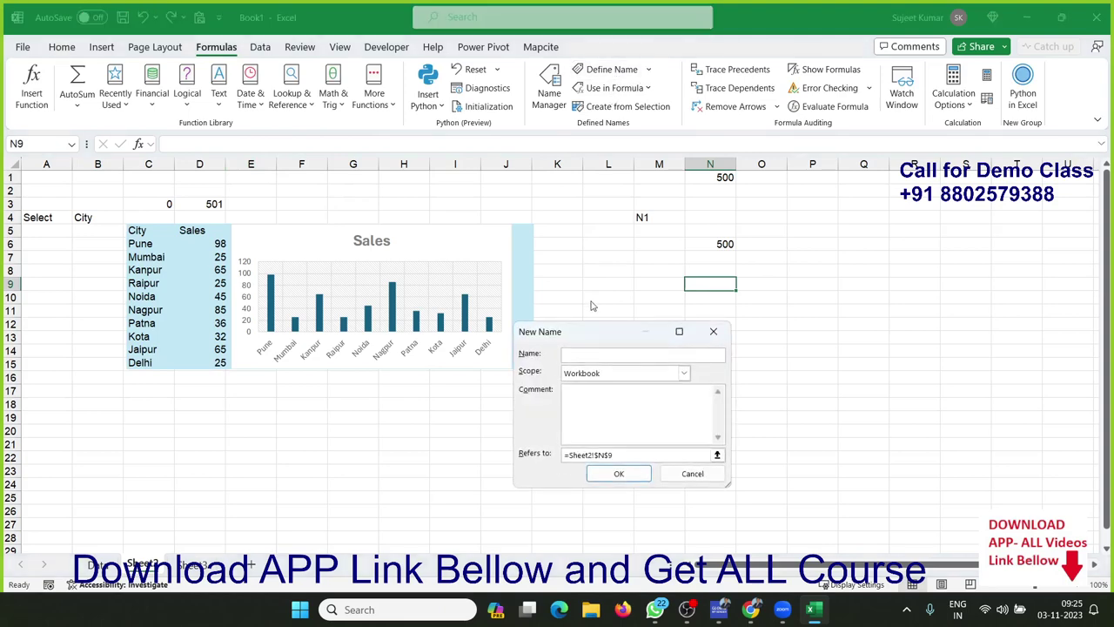
{"action": "left_click_drag", "start_coordinate": [575, 337], "coordinate": [558, 207]}
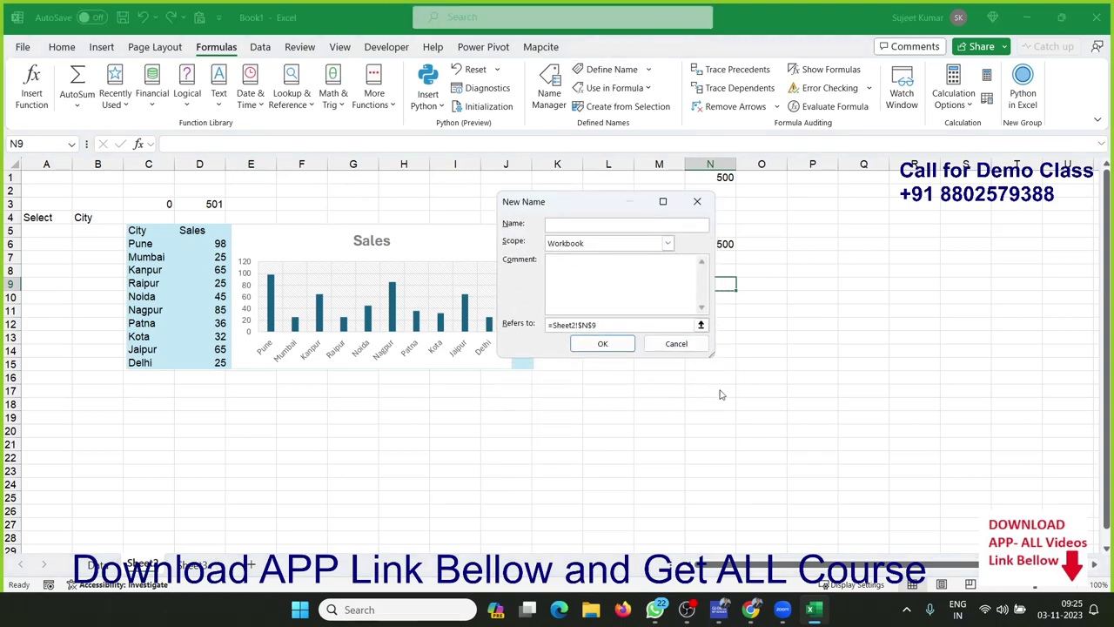
{"action": "left_click_drag", "start_coordinate": [711, 356], "coordinate": [828, 402]}
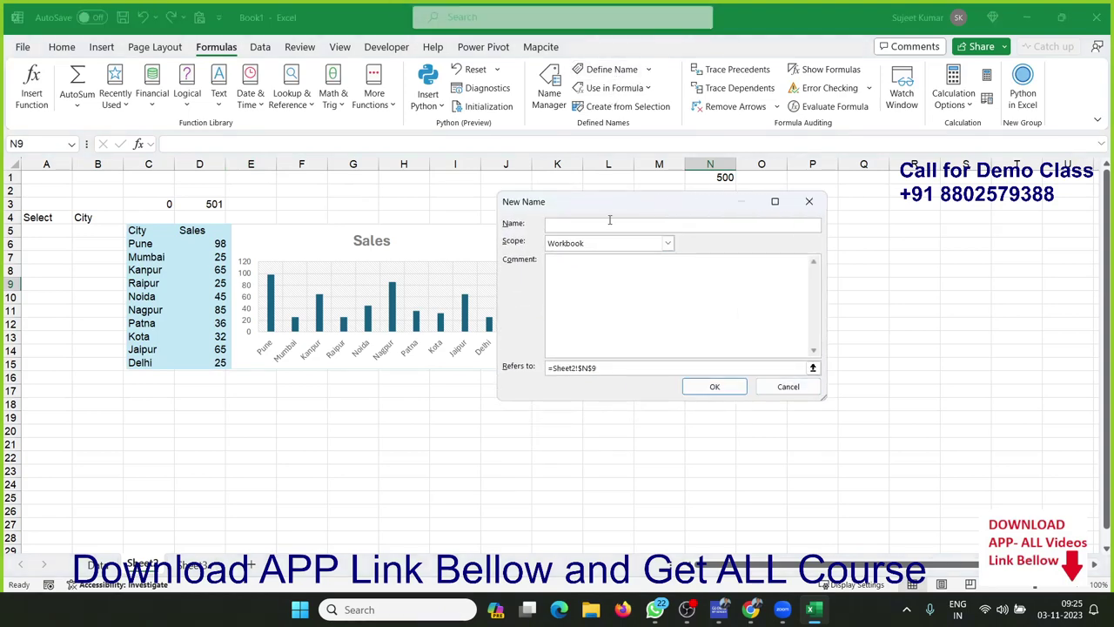
{"action": "left_click_drag", "start_coordinate": [608, 211], "coordinate": [690, 213]}
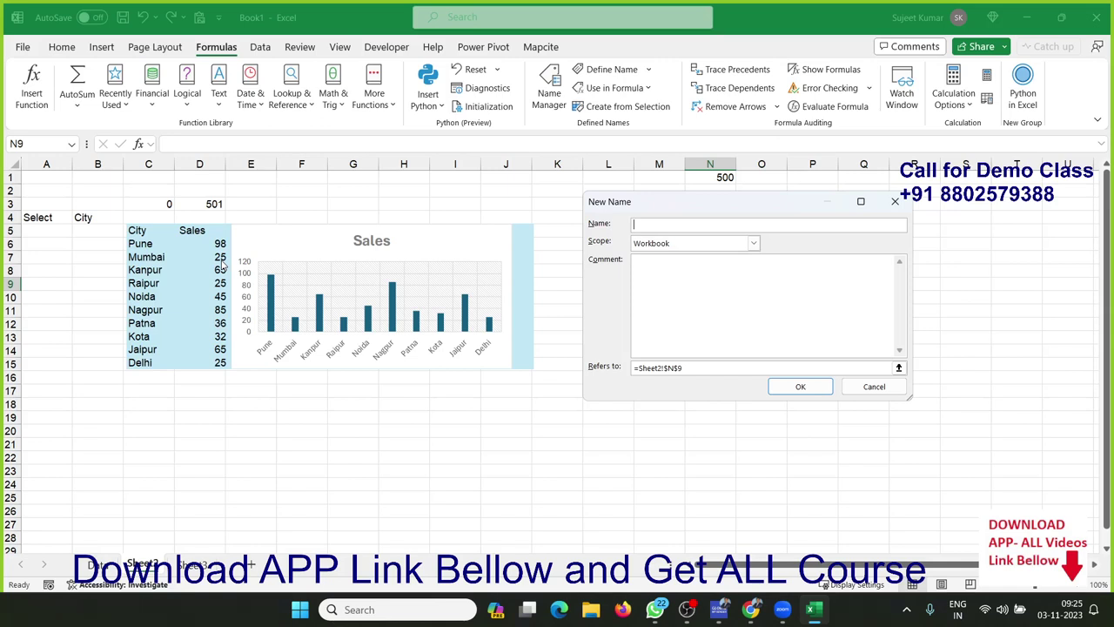
{"action": "type", "text": "s"}
{"action": "type", "text": "h"}
{"action": "key", "text": "BackSpace"}
{"action": "type", "text": "h"}
{"action": "key", "text": "BackSpace"}
{"action": "key", "text": "BackSpace"}
{"action": "type", "text": "tem"}
{"action": "type", "text": "p"}
{"action": "left_click_drag", "start_coordinate": [703, 368], "coordinate": [618, 371]}
{"action": "type", "text": "="}
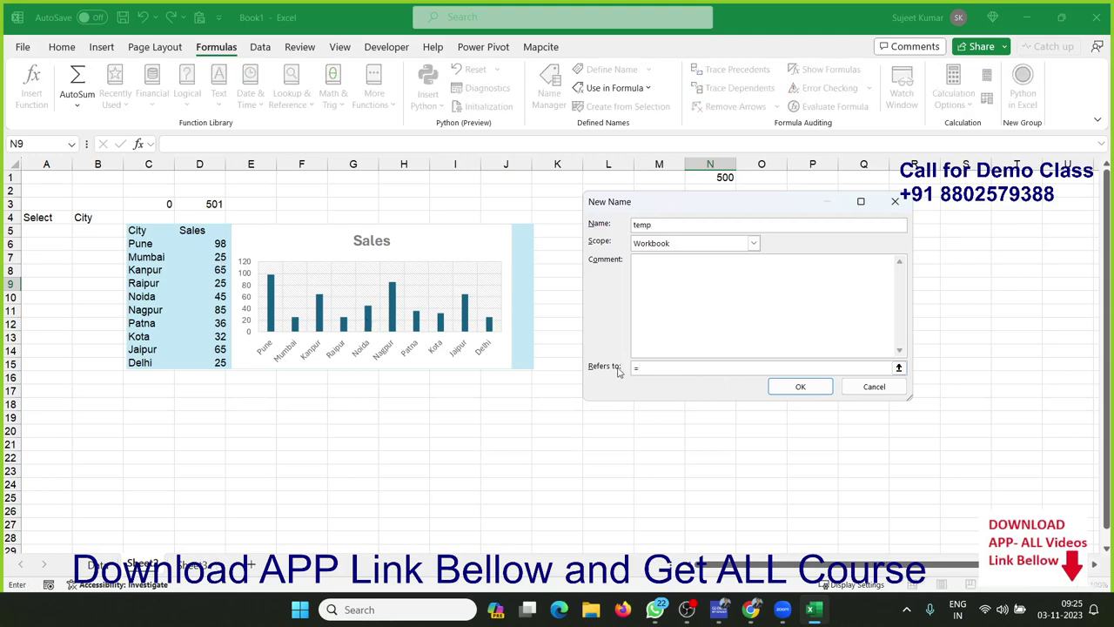
{"action": "type", "text": "ind"}
{"action": "type", "text": "ir"}
{"action": "type", "text": "ect("}
{"action": "left_click", "coordinate": [115, 220]}
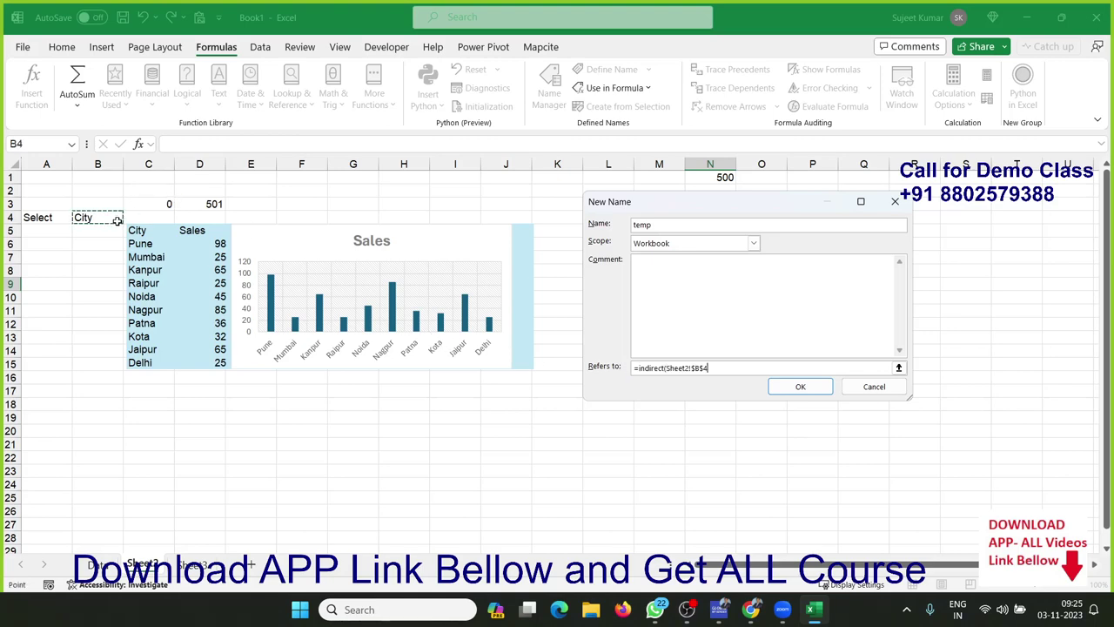
Confirm the temp name and change the linked picture's formula to =temp.
{"action": "type", "text": ")"}
{"action": "left_click", "coordinate": [815, 391]}
{"action": "left_click", "coordinate": [360, 348]}
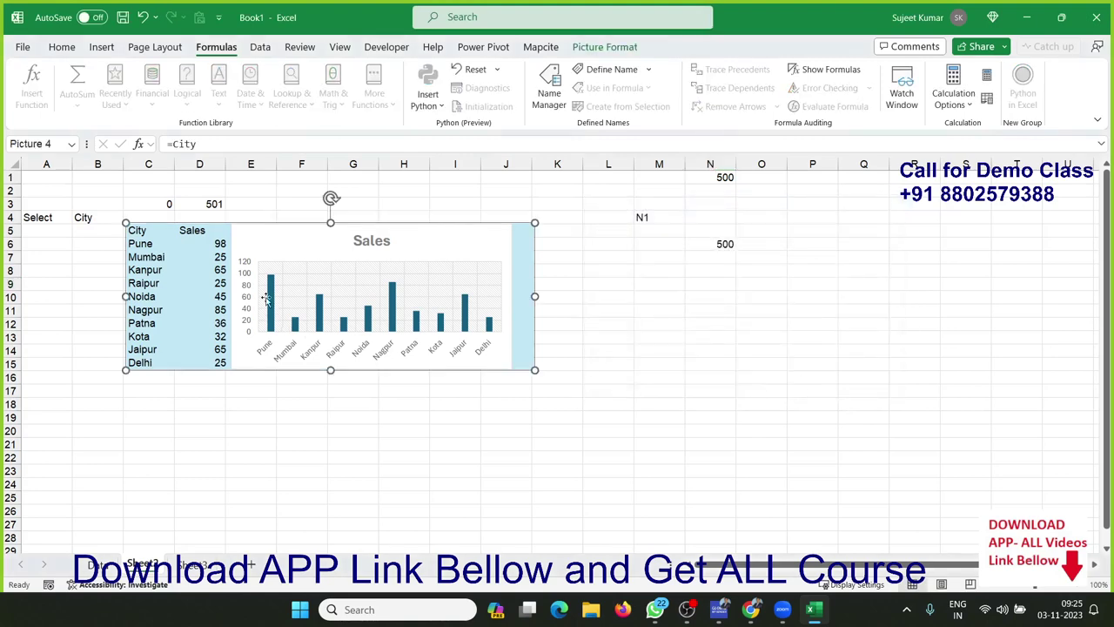
{"action": "double_click", "coordinate": [184, 143]}
{"action": "type", "text": "t"}
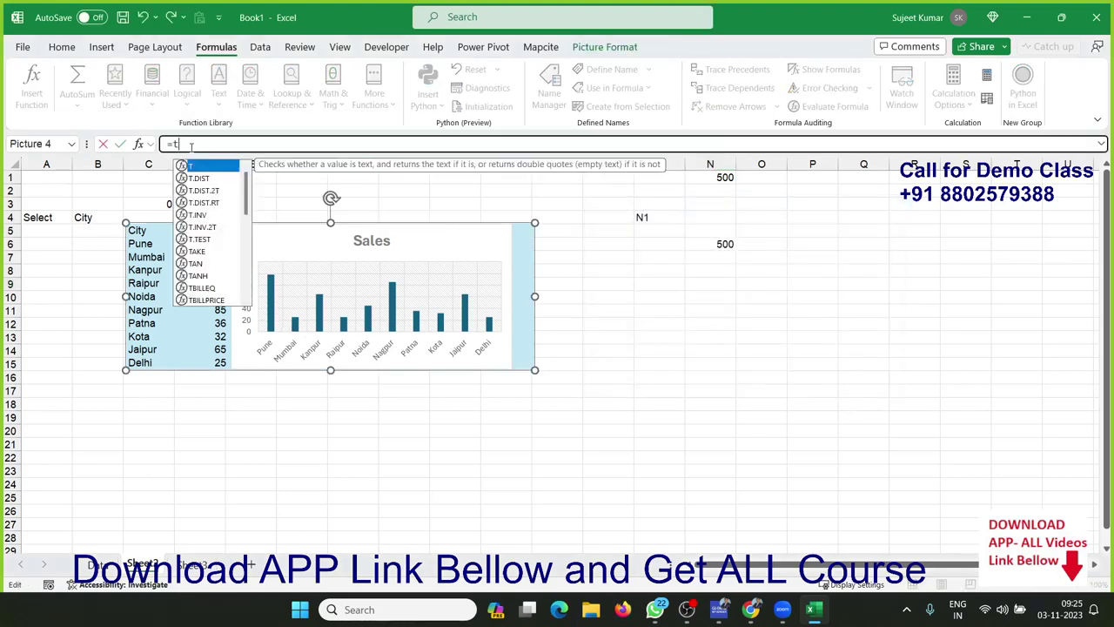
{"action": "type", "text": "emp"}
{"action": "key", "text": "Return"}
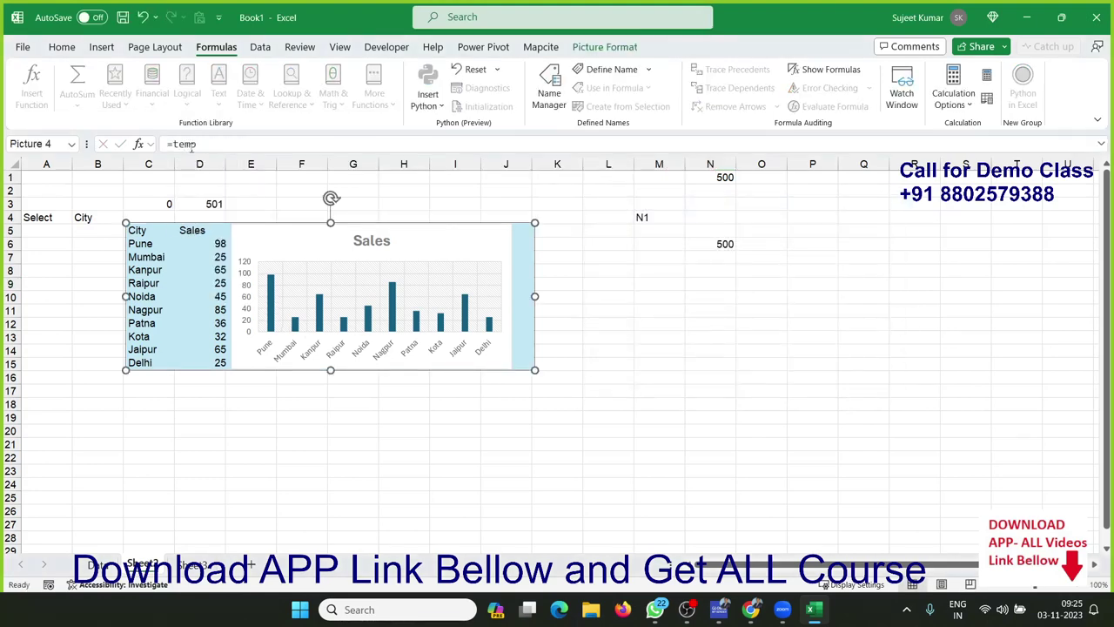
Toggle B4 between Name and City, ending on Name so the picture shows the Name sales table.
{"action": "left_click", "coordinate": [87, 219]}
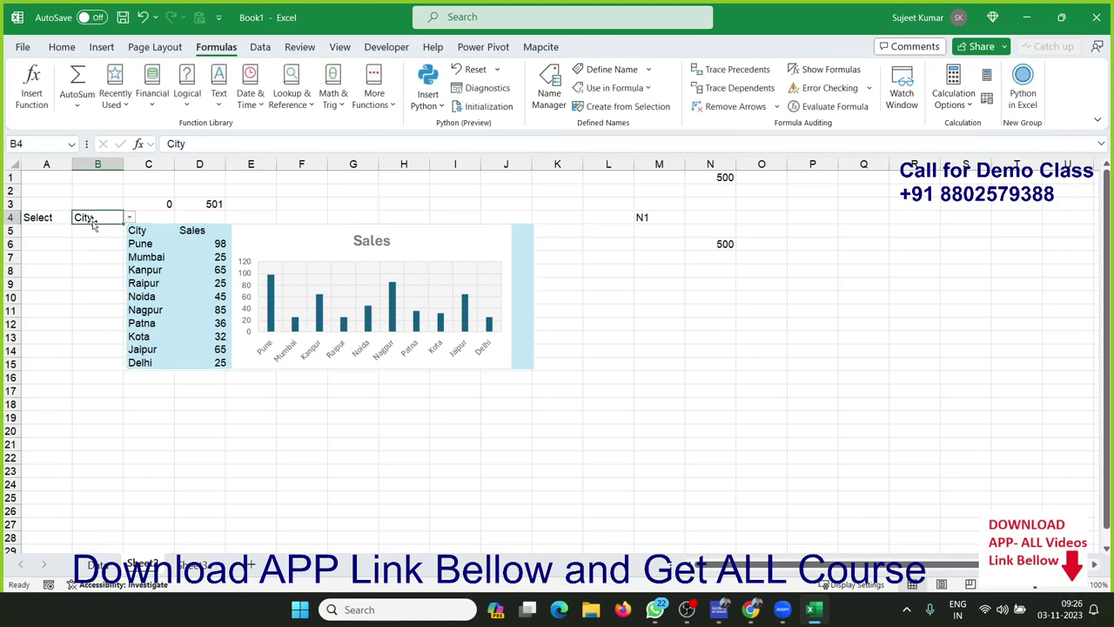
{"action": "left_click", "coordinate": [129, 218]}
{"action": "left_click", "coordinate": [88, 230]}
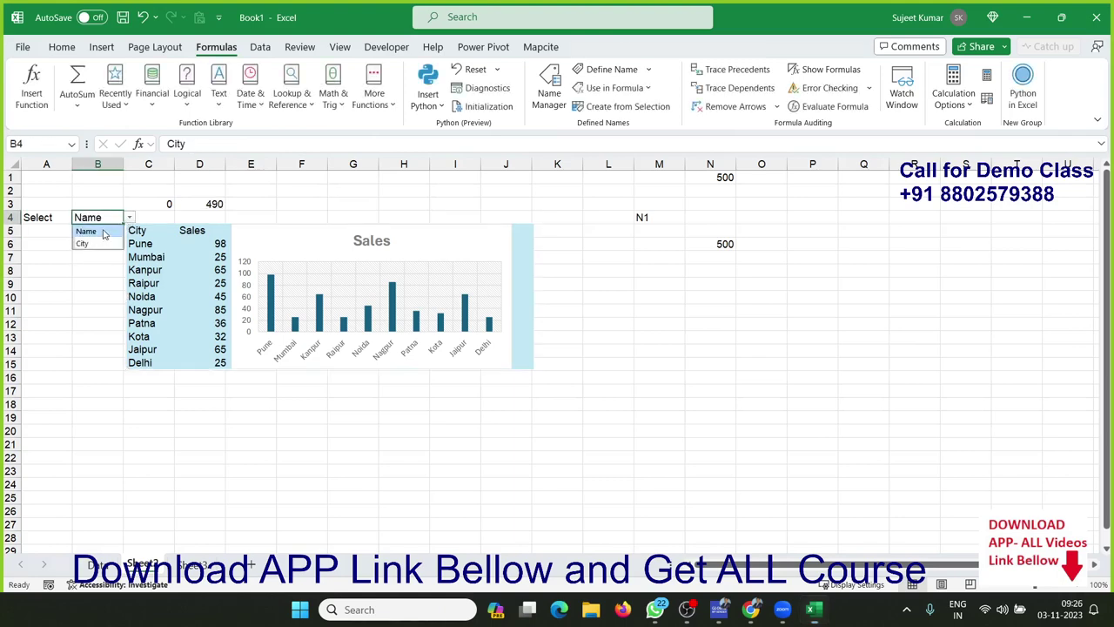
{"action": "left_click", "coordinate": [129, 217]}
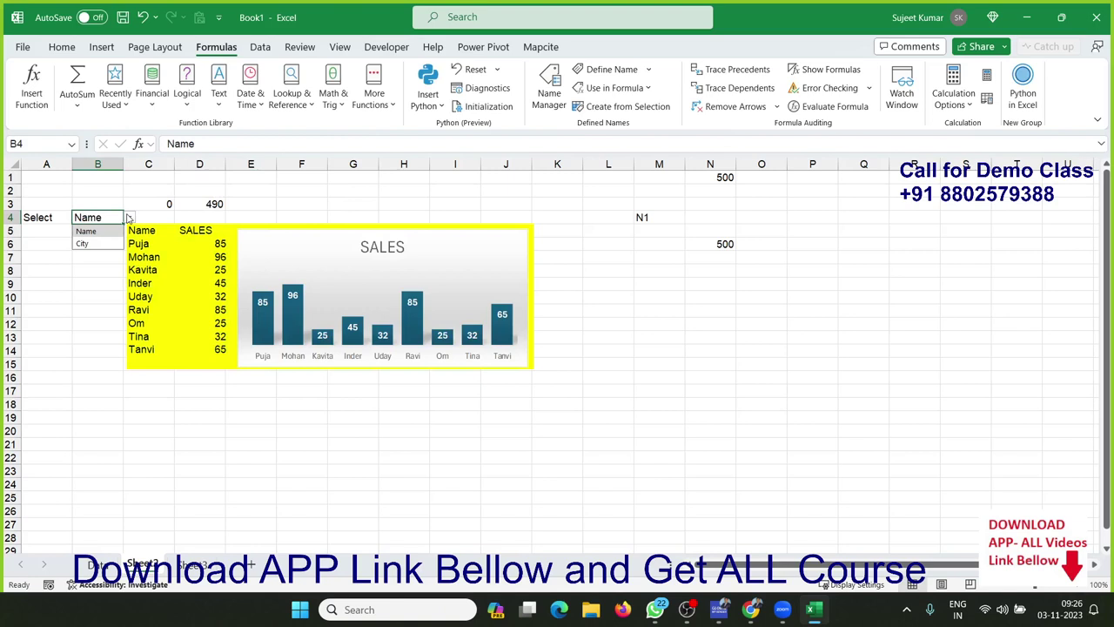
{"action": "left_click", "coordinate": [90, 243]}
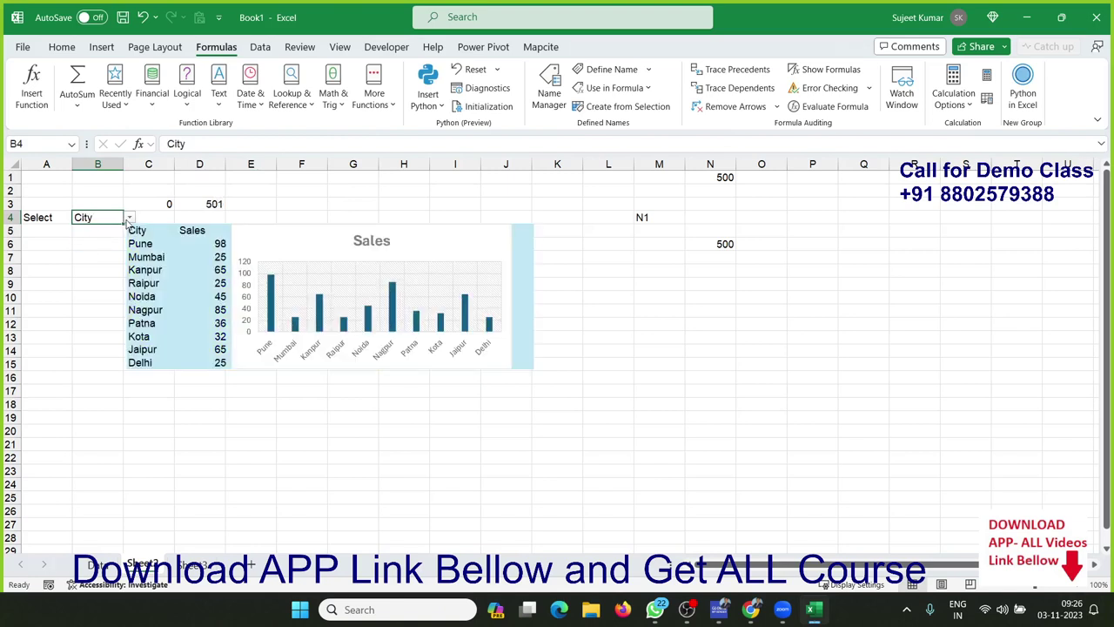
{"action": "left_click", "coordinate": [128, 217]}
{"action": "left_click", "coordinate": [96, 231]}
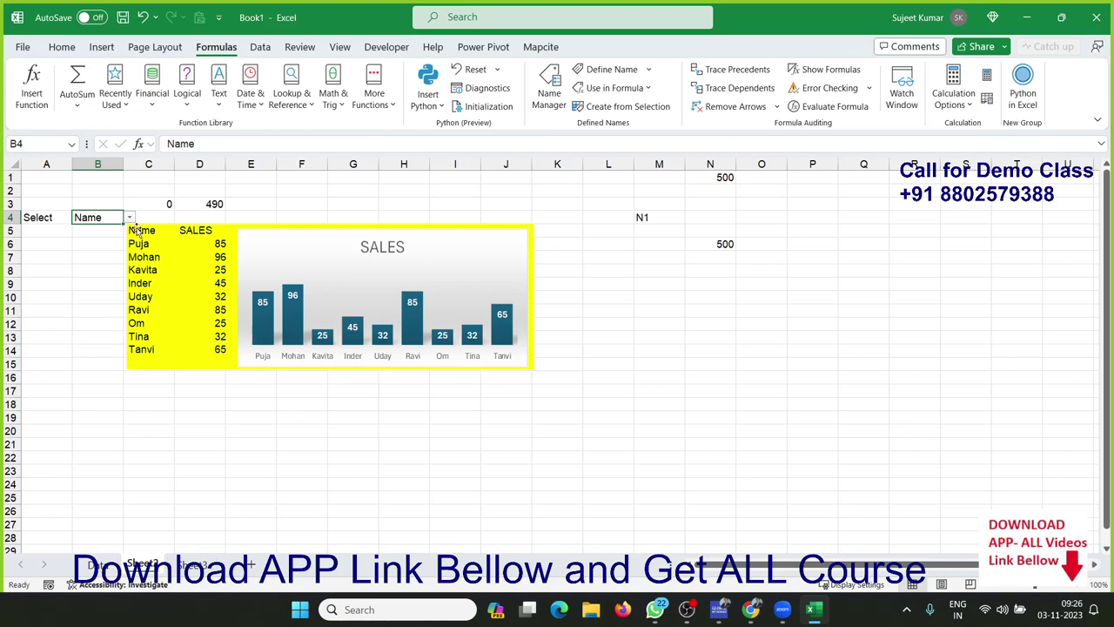
{"action": "left_click", "coordinate": [133, 219]}
{"action": "left_click", "coordinate": [118, 218]}
{"action": "left_click", "coordinate": [128, 219]}
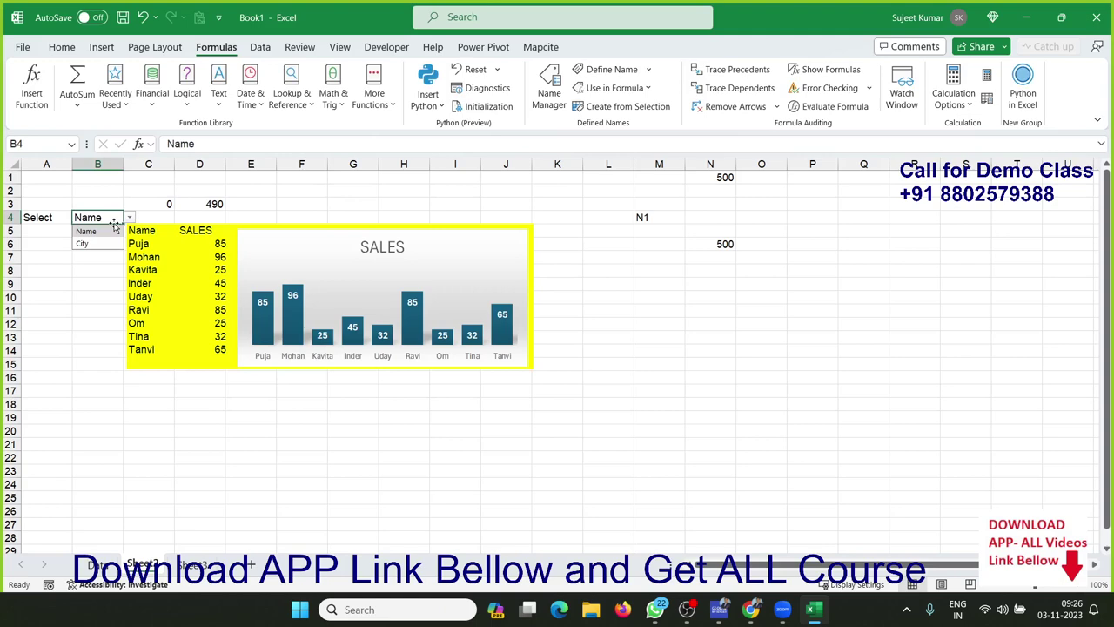
On the Data sheet, select the Name table and chart area, abandoning a new name definition.
{"action": "left_click", "coordinate": [50, 266]}
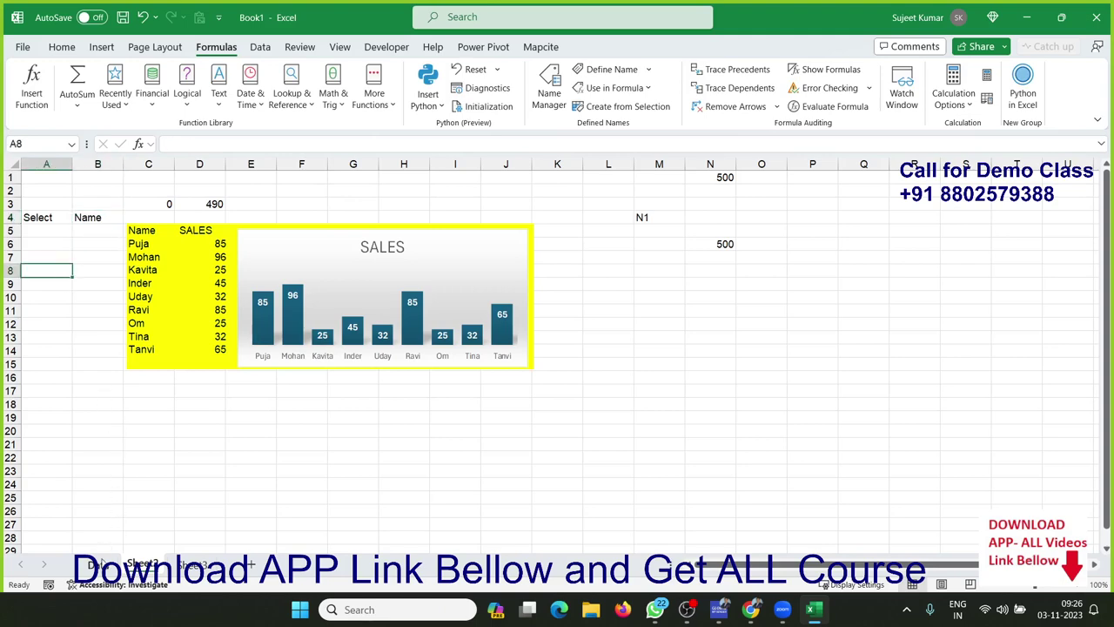
{"action": "key", "text": "ctrl+Page_Down"}
{"action": "mouse_move", "coordinate": [37, 190]}
{"action": "left_mouse_down"}
{"action": "mouse_move", "coordinate": [413, 300]}
{"action": "mouse_move", "coordinate": [411, 324]}
{"action": "left_mouse_up"}
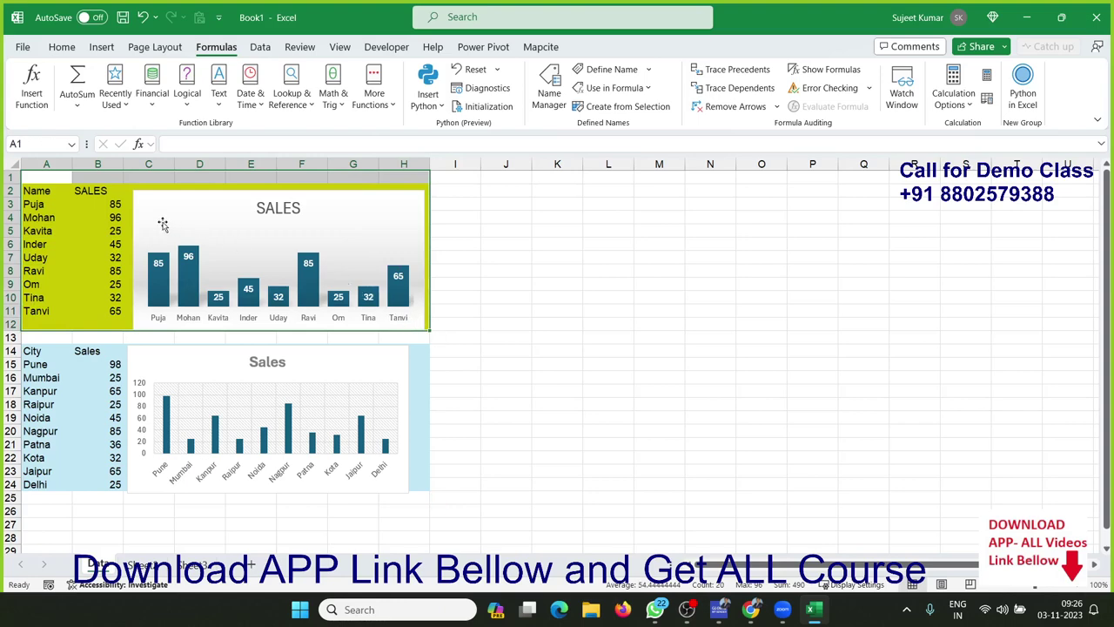
{"action": "left_click_drag", "start_coordinate": [35, 191], "coordinate": [425, 327]}
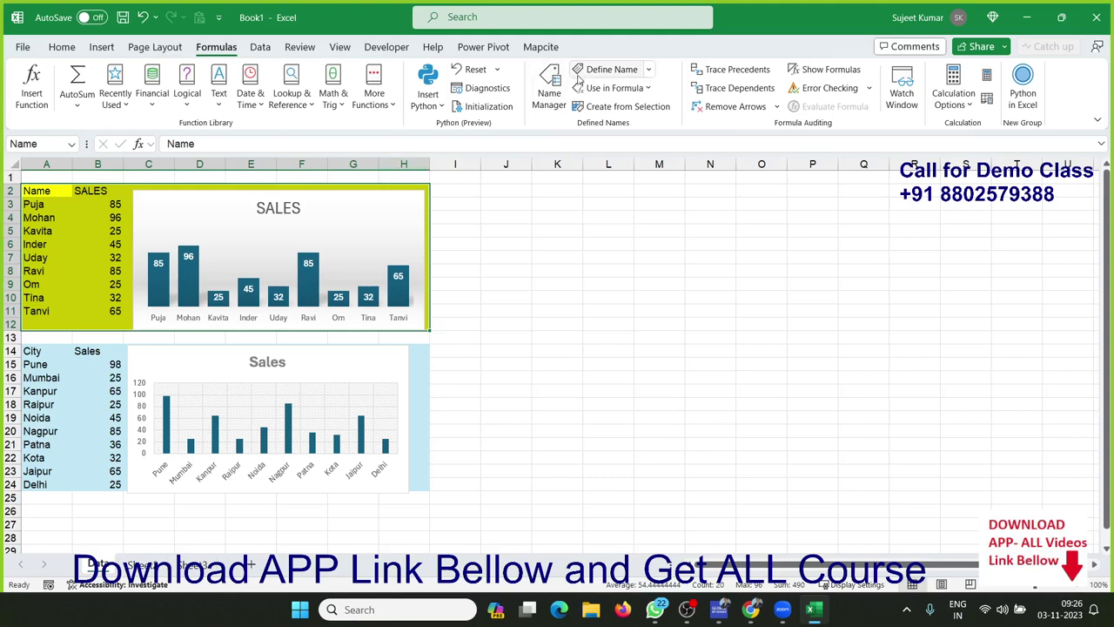
{"action": "left_click", "coordinate": [605, 70]}
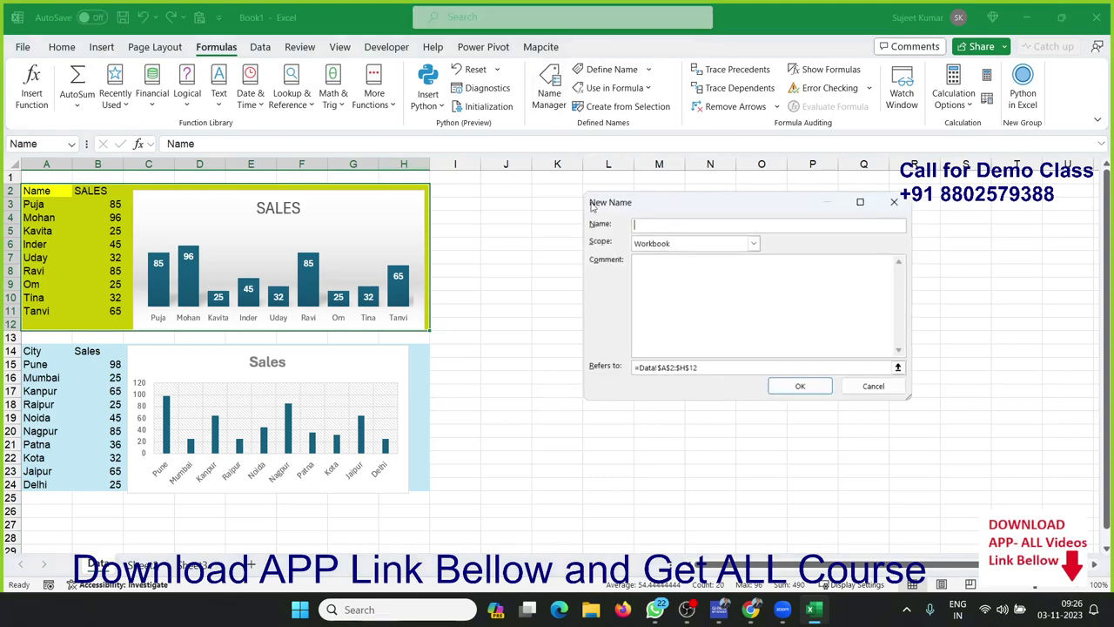
{"action": "left_click", "coordinate": [874, 387]}
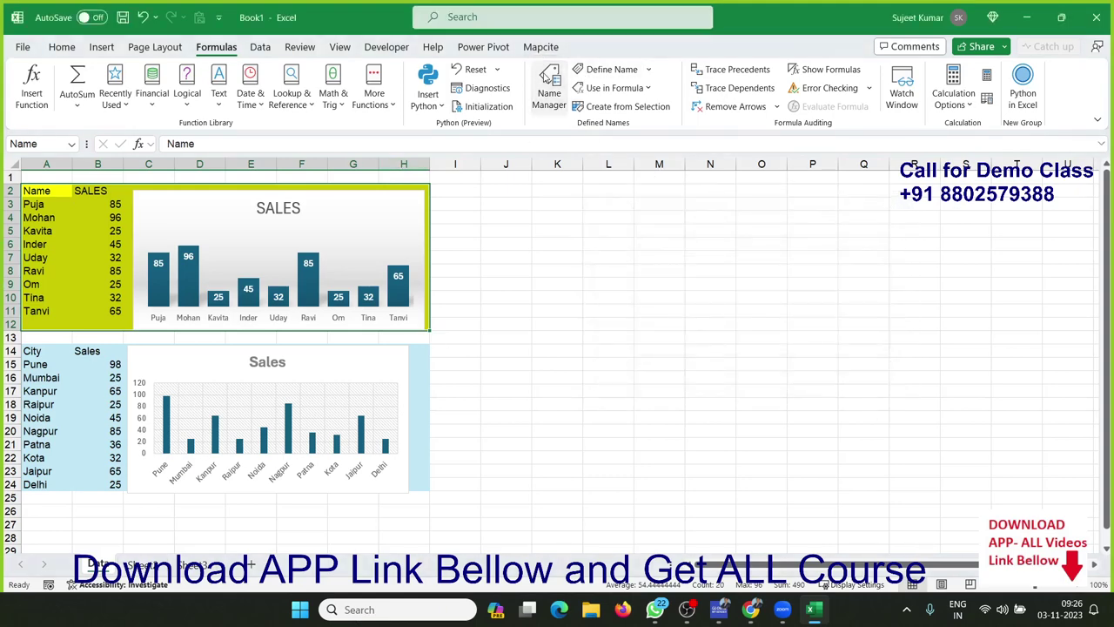
Verify in Name Manager that Name refers to =Data!$A$2:$H$12, then return to Sheet2.
{"action": "left_click", "coordinate": [549, 92]}
{"action": "left_click", "coordinate": [604, 222]}
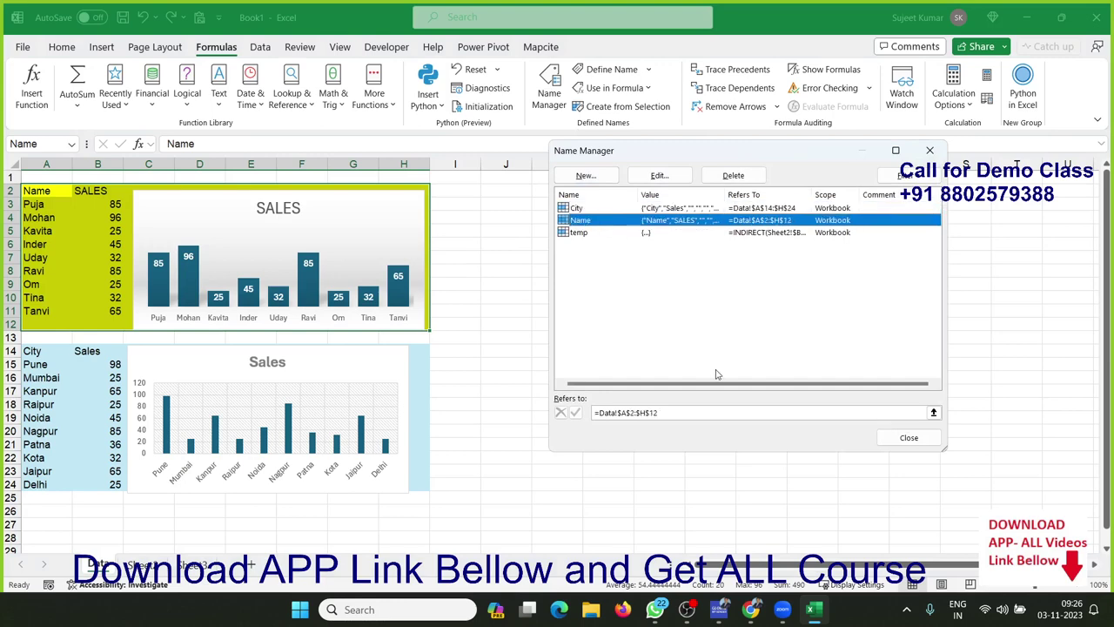
{"action": "left_click", "coordinate": [692, 414]}
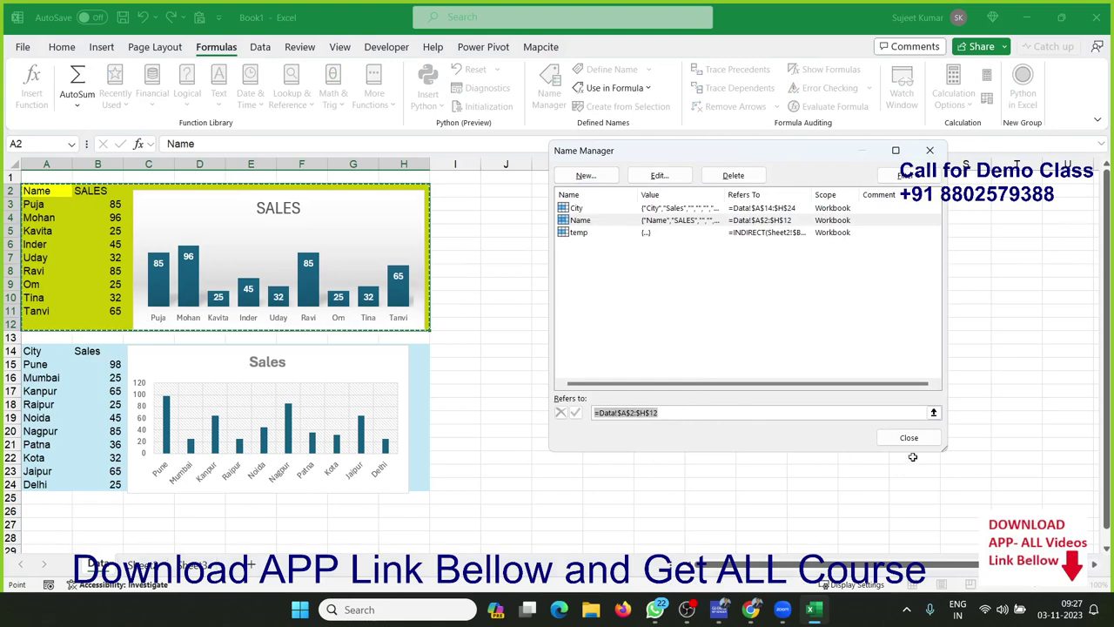
{"action": "left_click", "coordinate": [909, 437]}
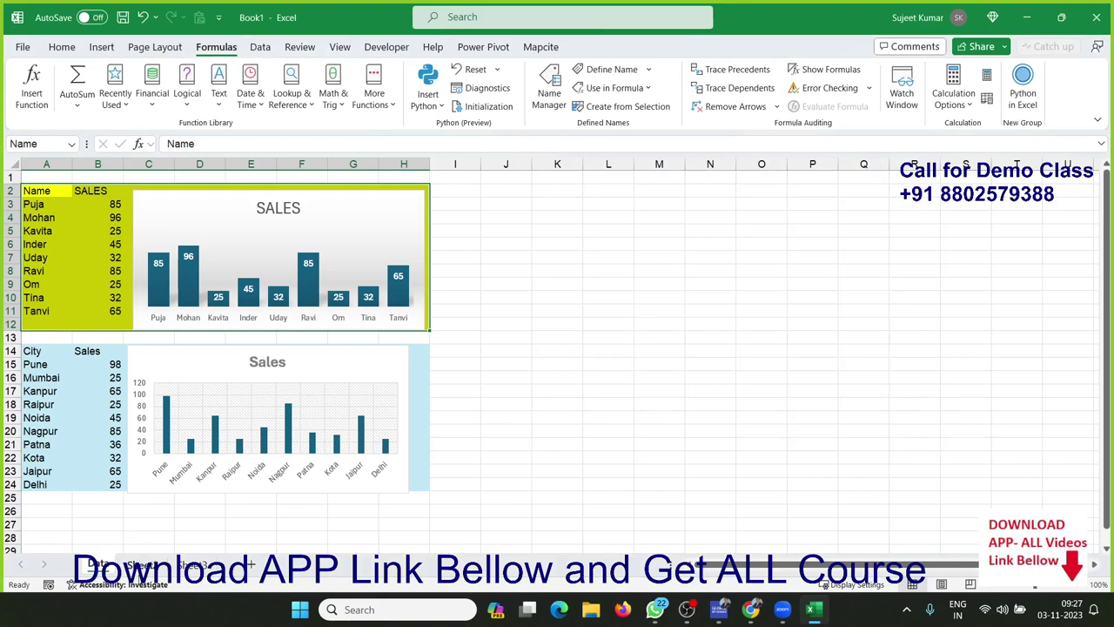
{"action": "left_click_drag", "start_coordinate": [43, 352], "coordinate": [426, 489]}
{"action": "left_click", "coordinate": [157, 565]}
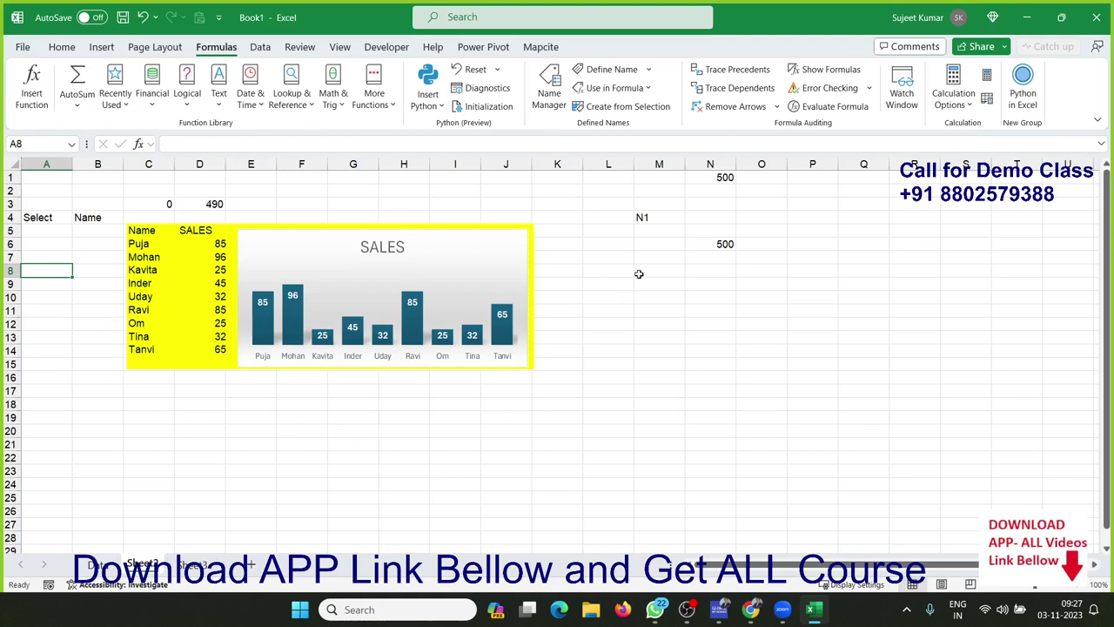
Test =SUM(Name) in N8, then delete the test formula.
{"action": "left_click", "coordinate": [708, 271]}
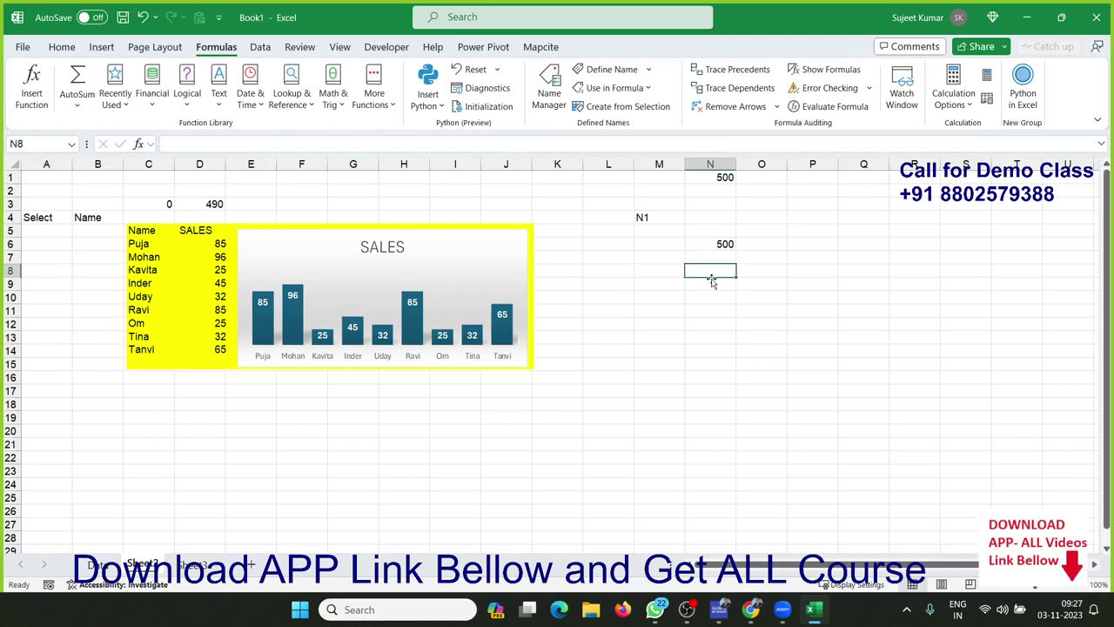
{"action": "type", "text": "=sum"}
{"action": "key", "text": "Tab"}
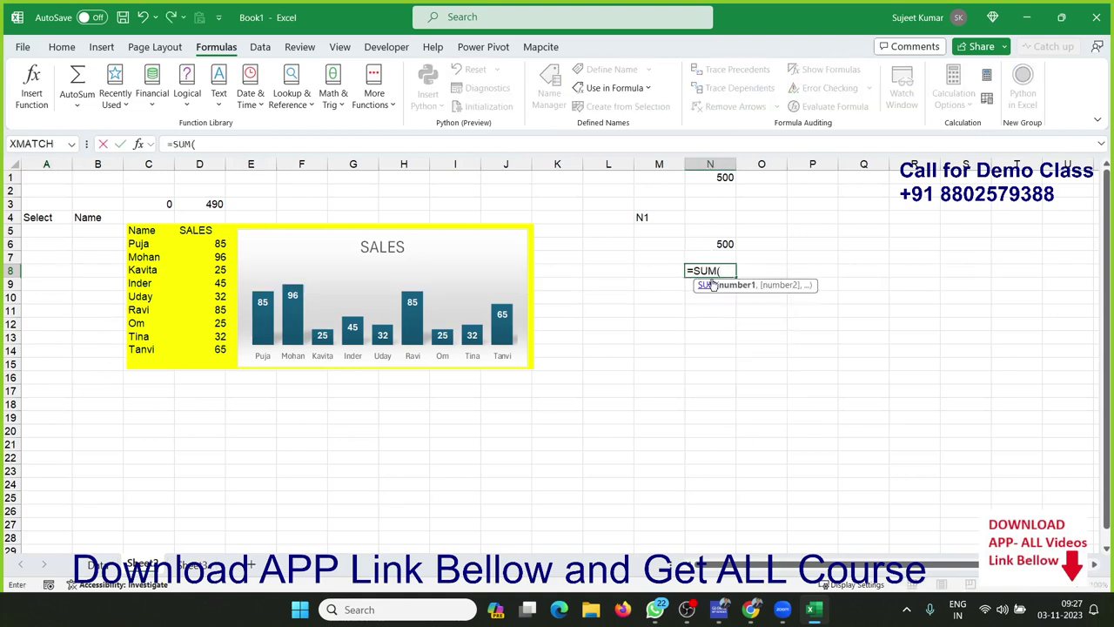
{"action": "type", "text": "Name"}
{"action": "type", "text": ")"}
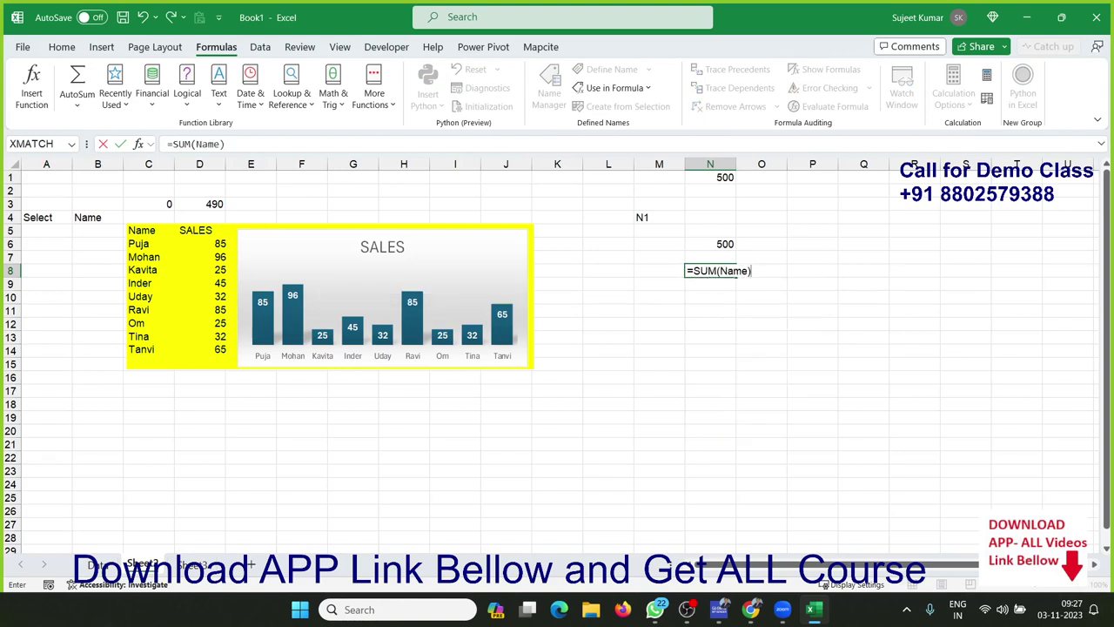
{"action": "key", "text": "Return"}
{"action": "left_click", "coordinate": [710, 271]}
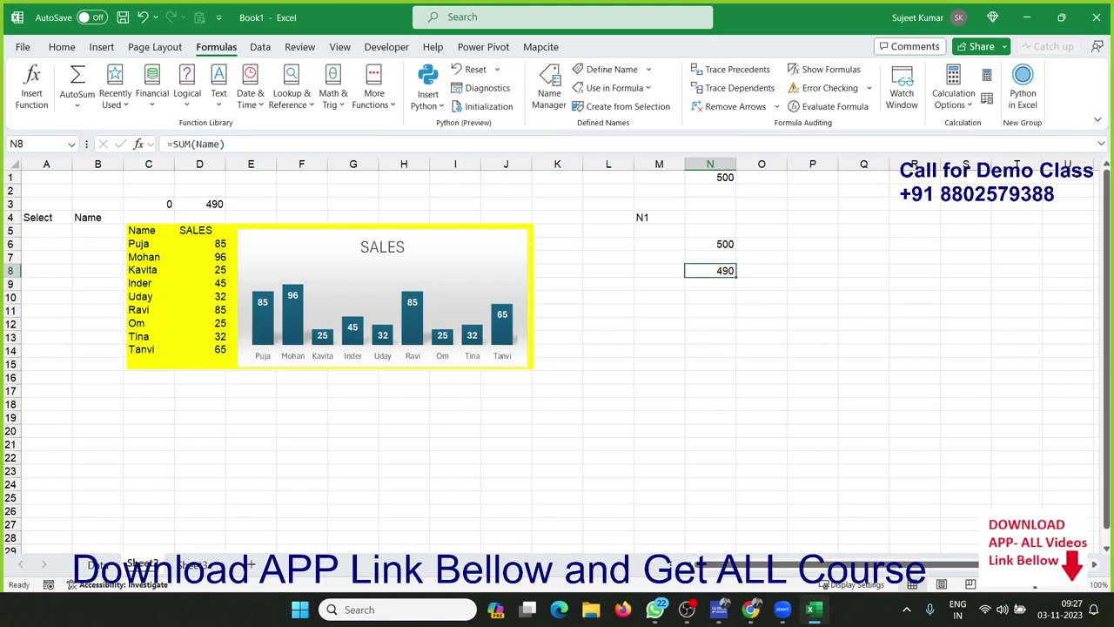
{"action": "key", "text": "Delete"}
Type Name in M8 and enter =SUM(M8) in N8.
{"action": "left_click", "coordinate": [659, 271]}
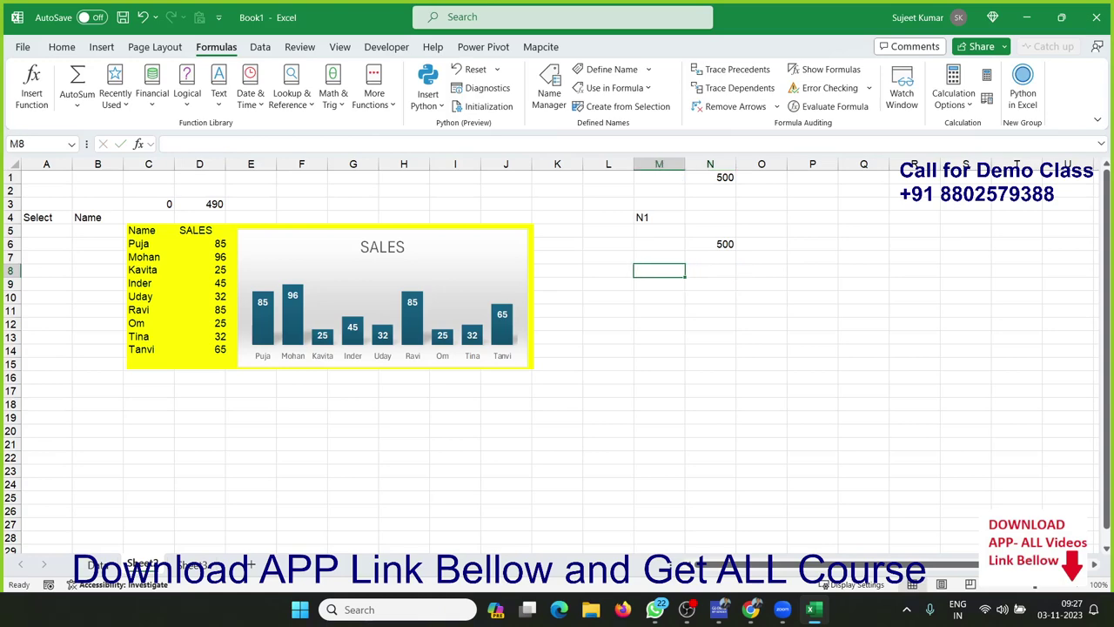
{"action": "type", "text": "Name"}
{"action": "key", "text": "Tab"}
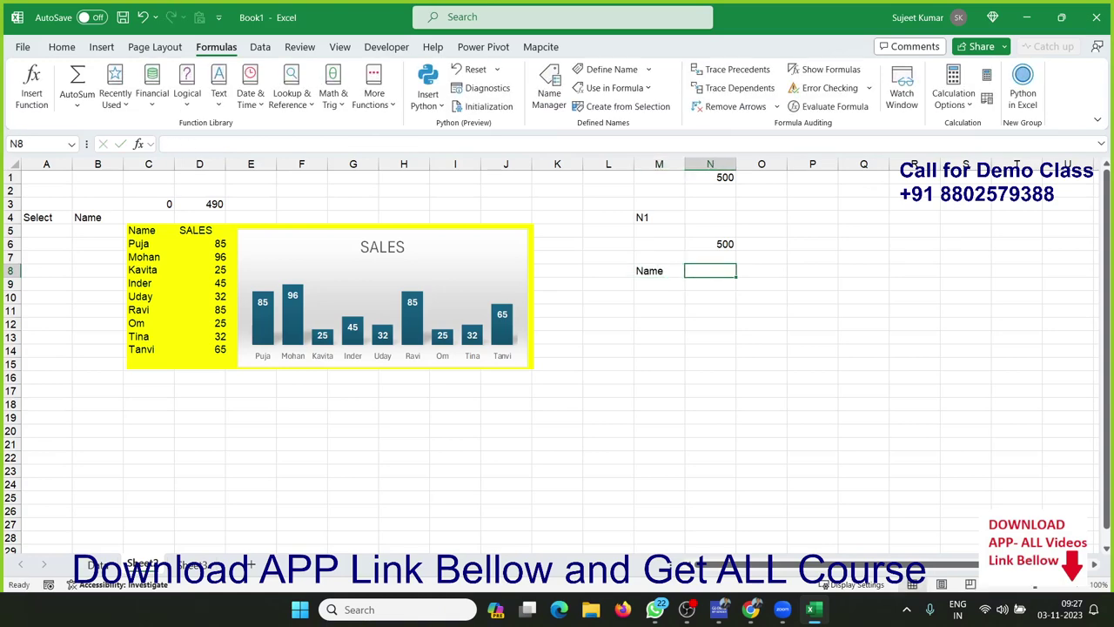
{"action": "type", "text": "=sum"}
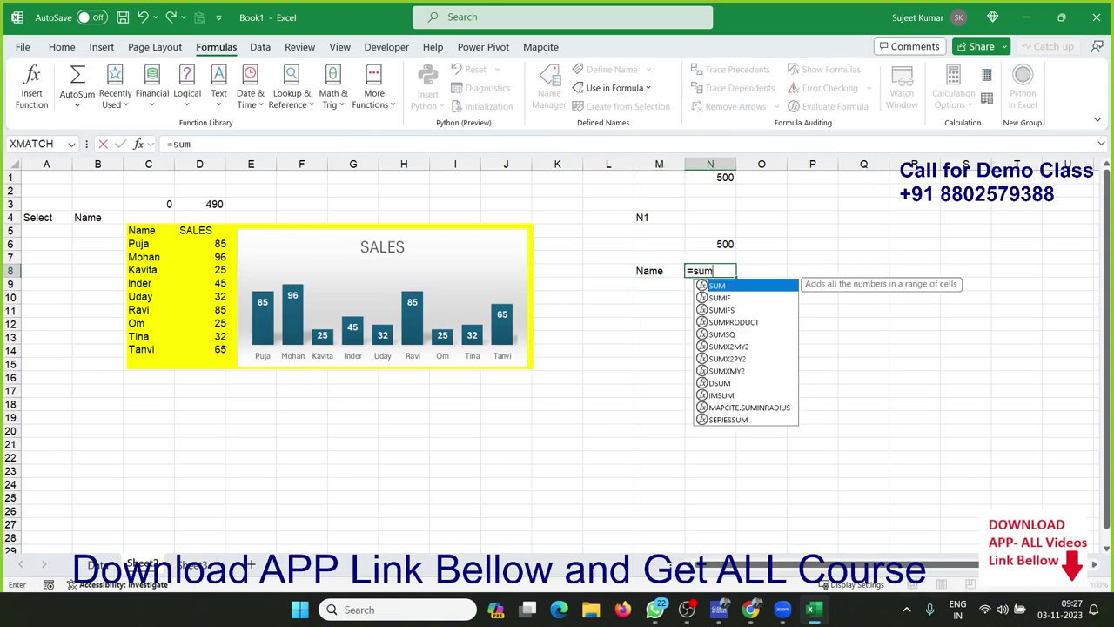
{"action": "key", "text": "Tab"}
{"action": "left_click", "coordinate": [659, 270]}
{"action": "type", "text": ")"}
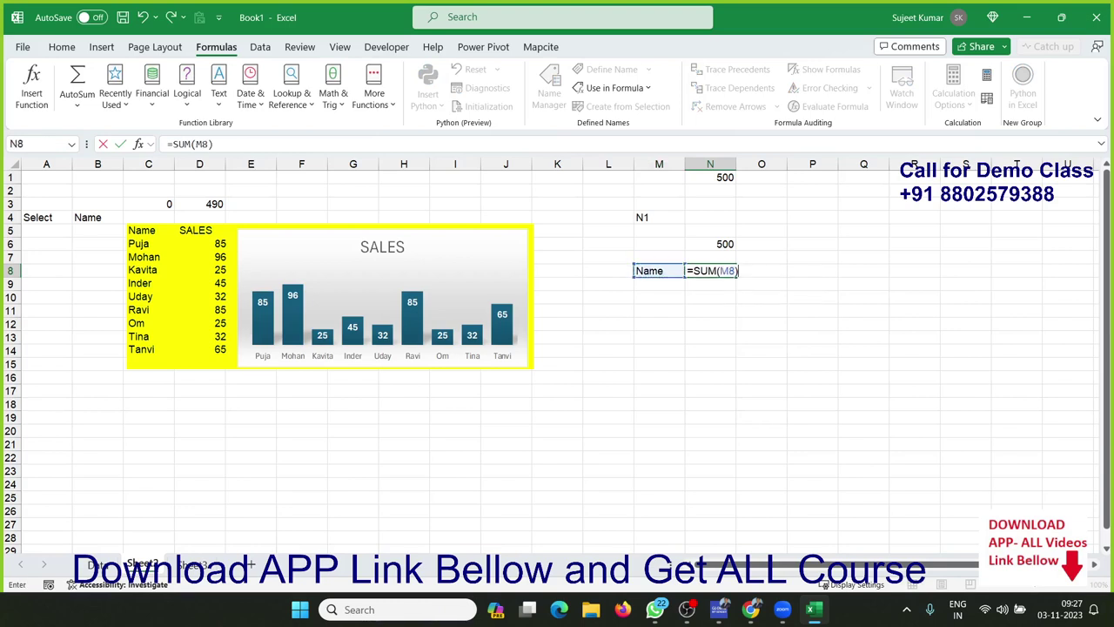
{"action": "key", "text": "Return"}
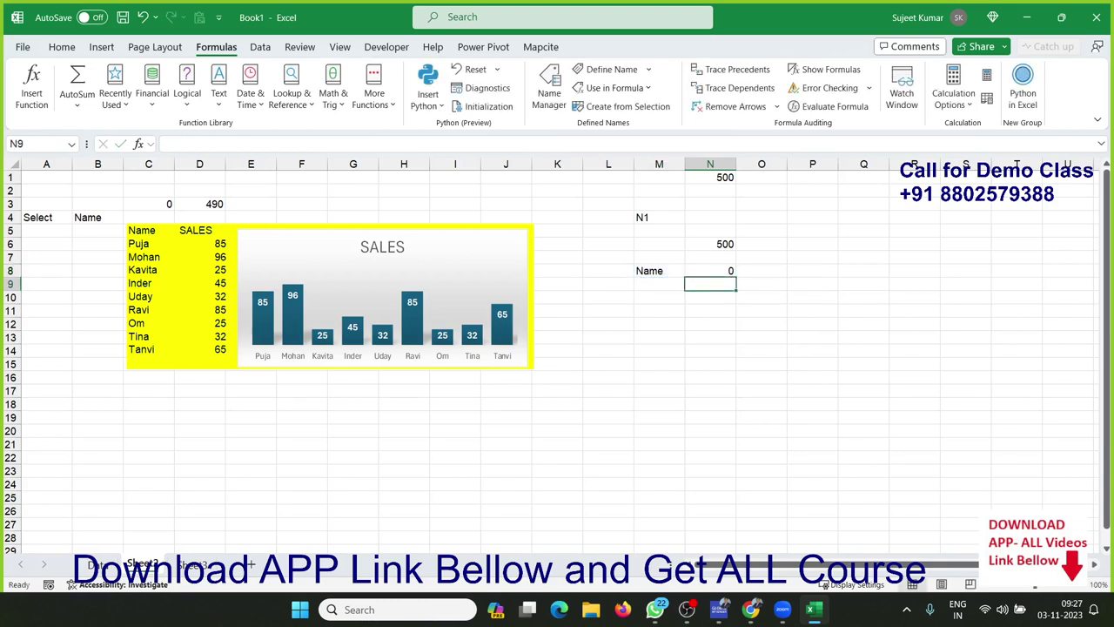
Edit N8's formula to =SUM(INDIRECT(M8)) so it returns 490.
{"action": "left_click", "coordinate": [710, 271]}
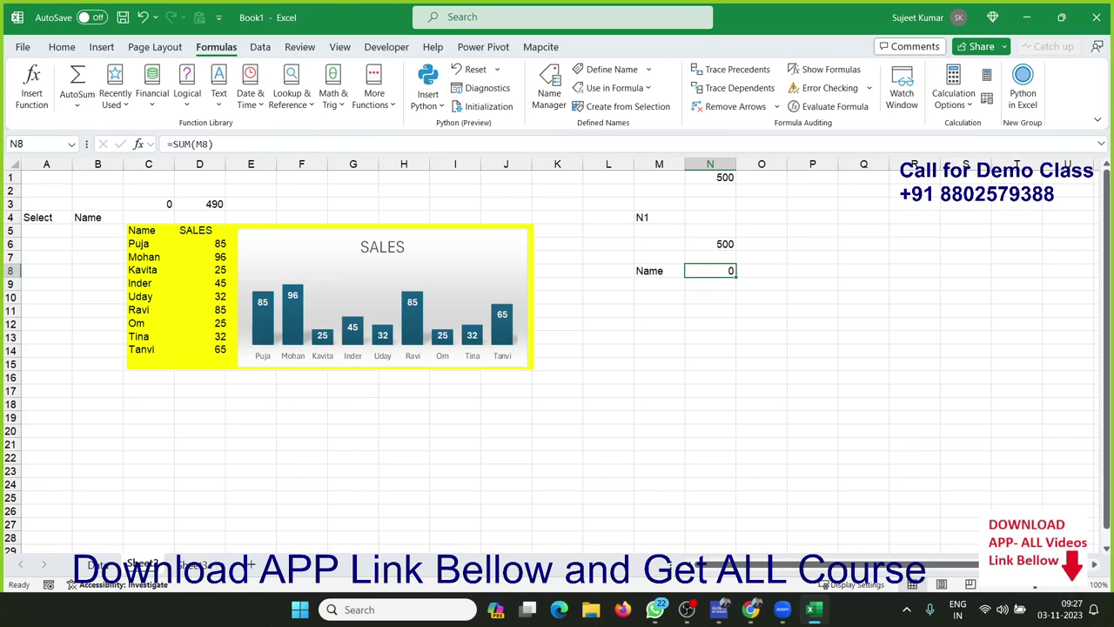
{"action": "key", "text": "F2"}
{"action": "key", "text": "Left"}
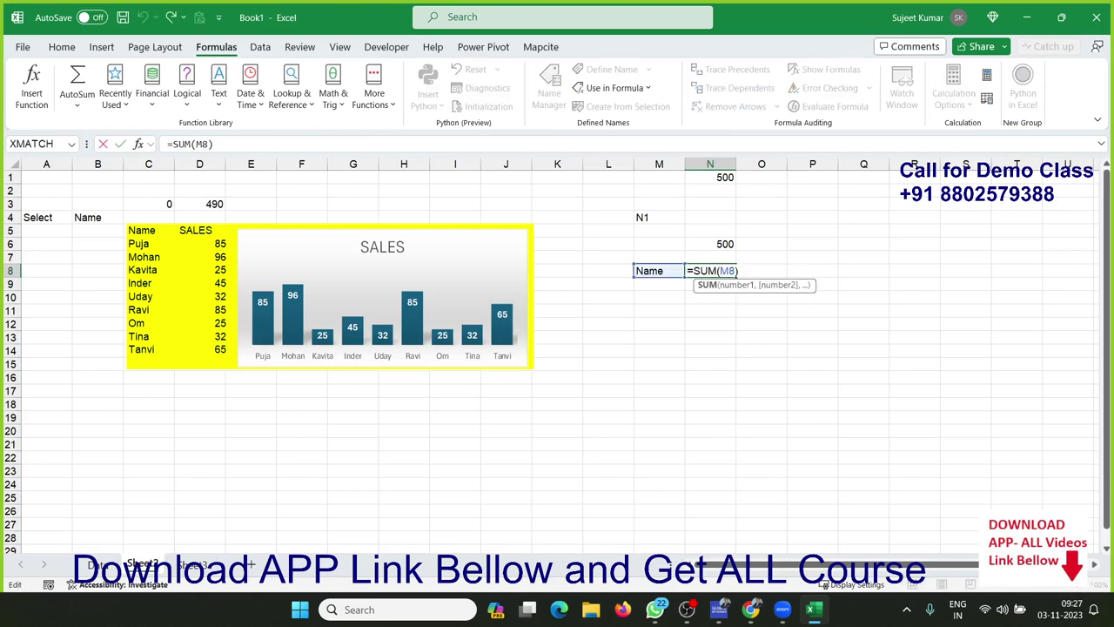
{"action": "type", "text": "IN"}
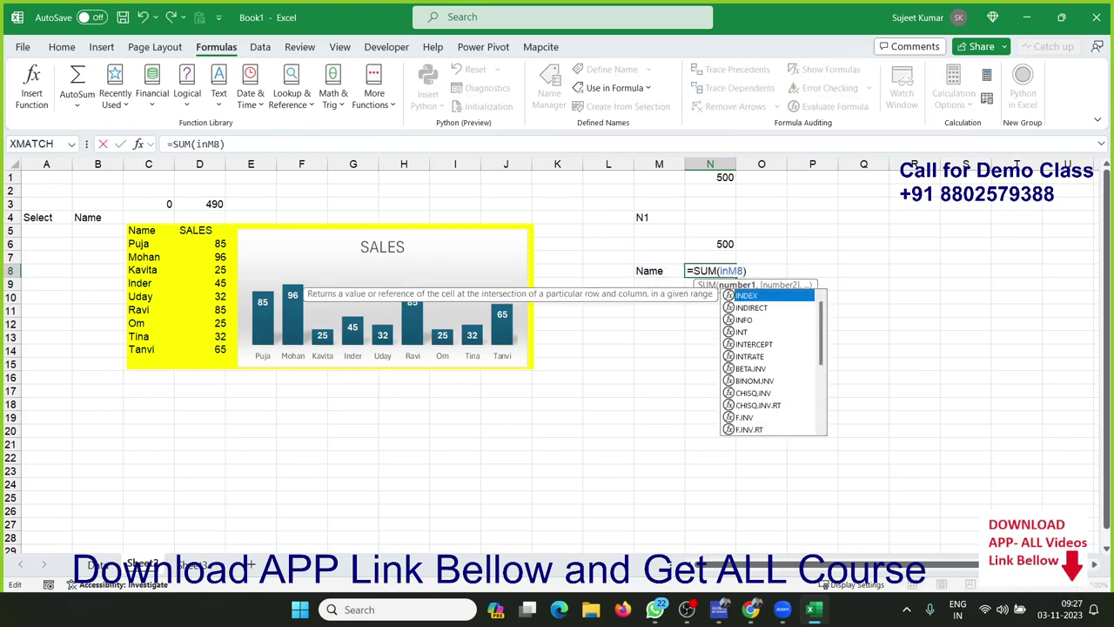
{"action": "type", "text": "D"}
{"action": "key", "text": "Tab"}
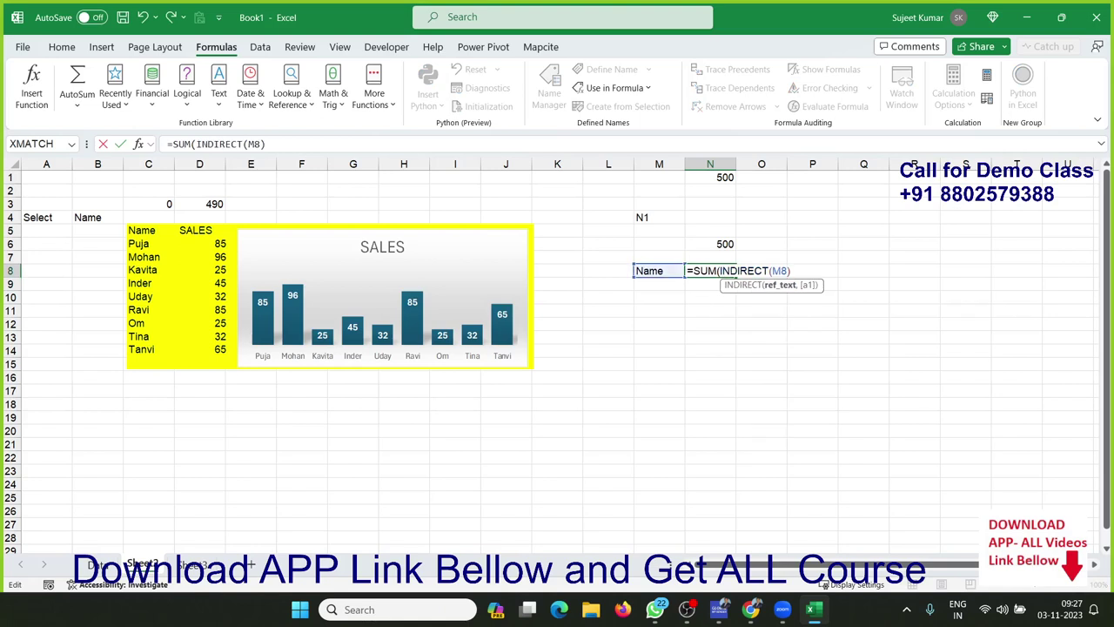
{"action": "type", "text": ")"}
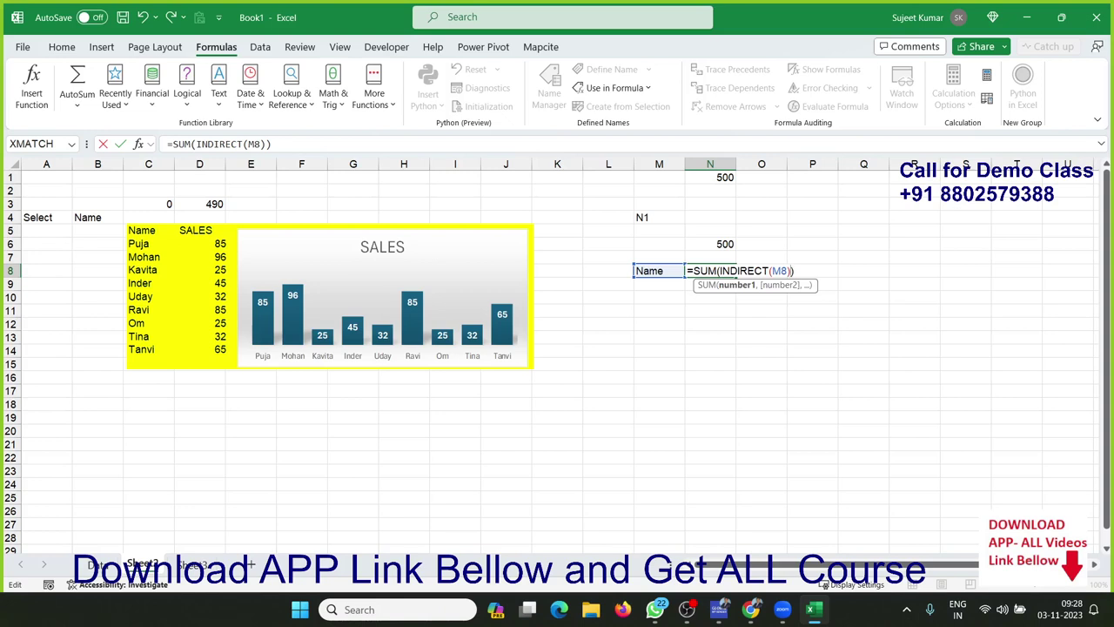
{"action": "key", "text": "Return"}
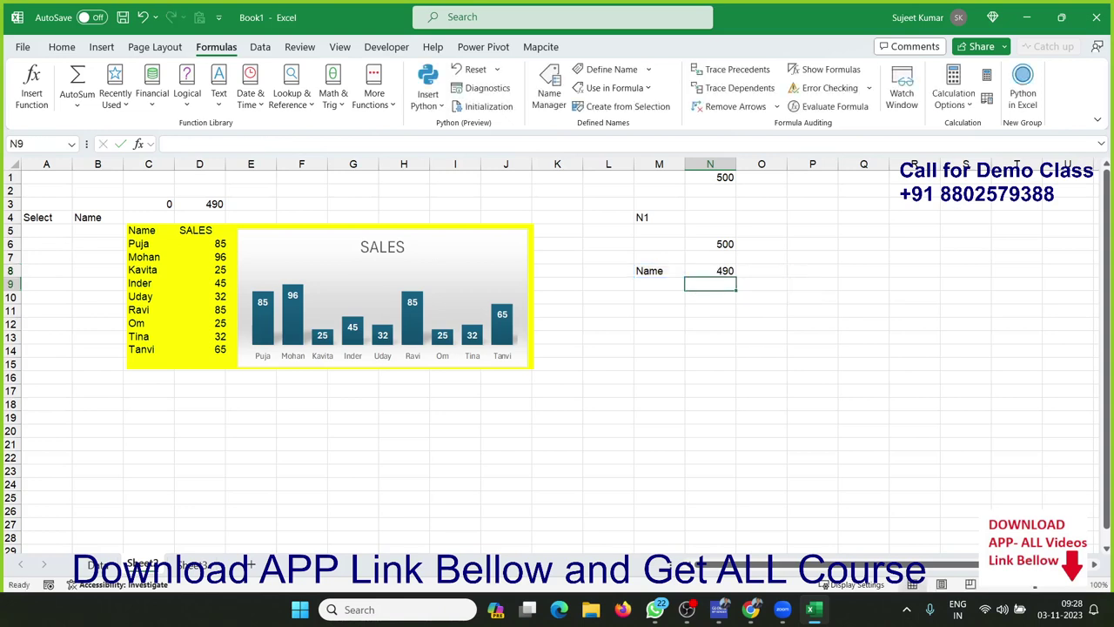
{"action": "left_click", "coordinate": [710, 270]}
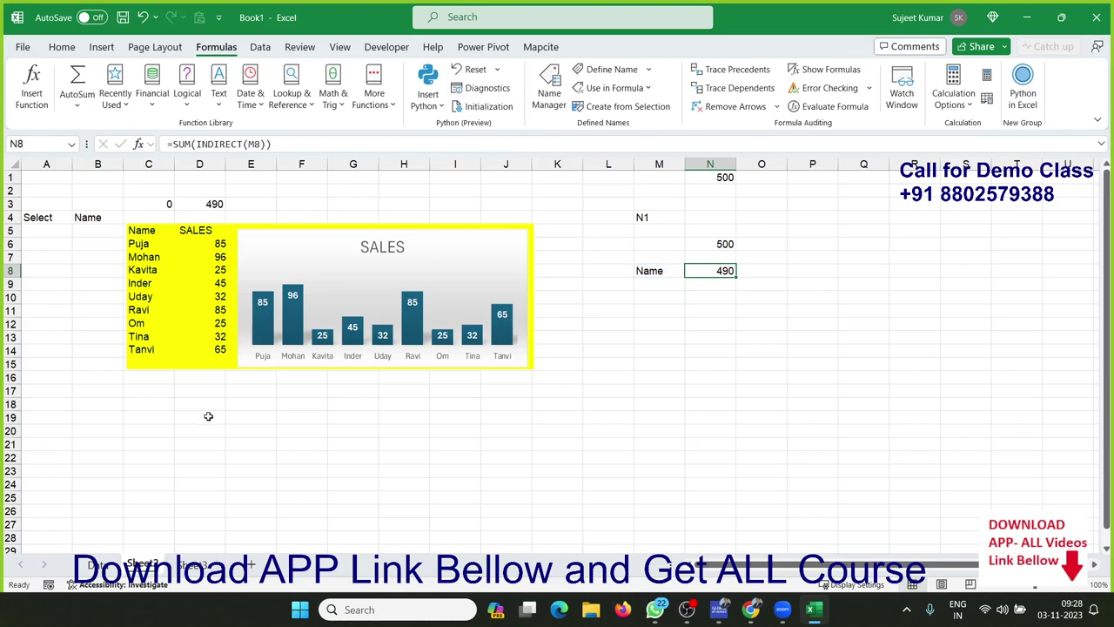
{"action": "left_click", "coordinate": [122, 402]}
{"action": "left_click", "coordinate": [150, 349]}
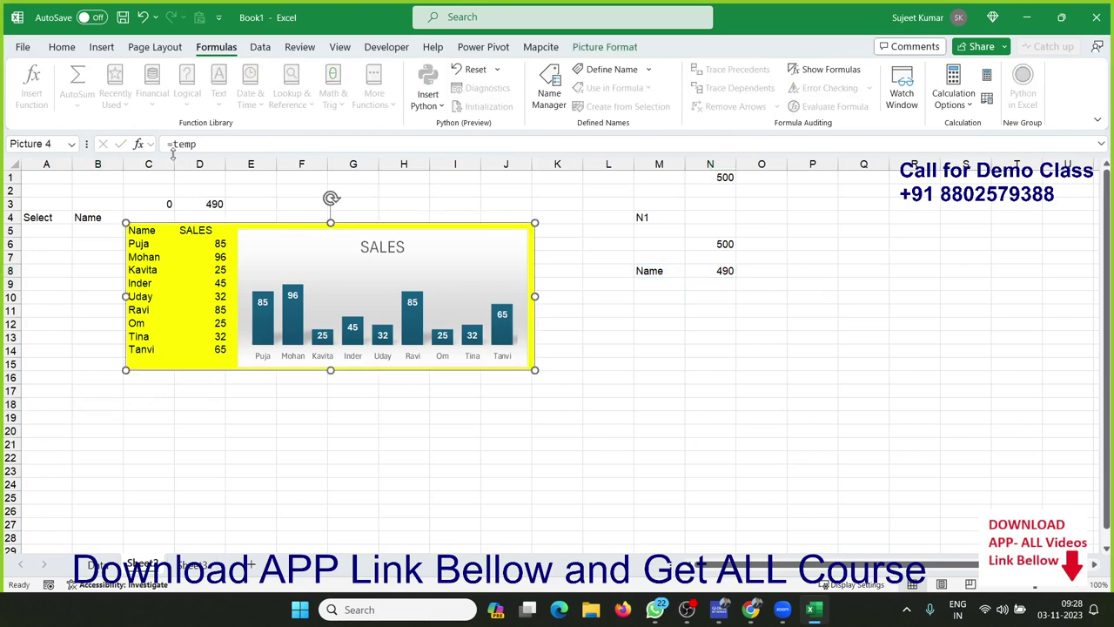
{"action": "left_click_drag", "start_coordinate": [173, 143], "coordinate": [308, 148]}
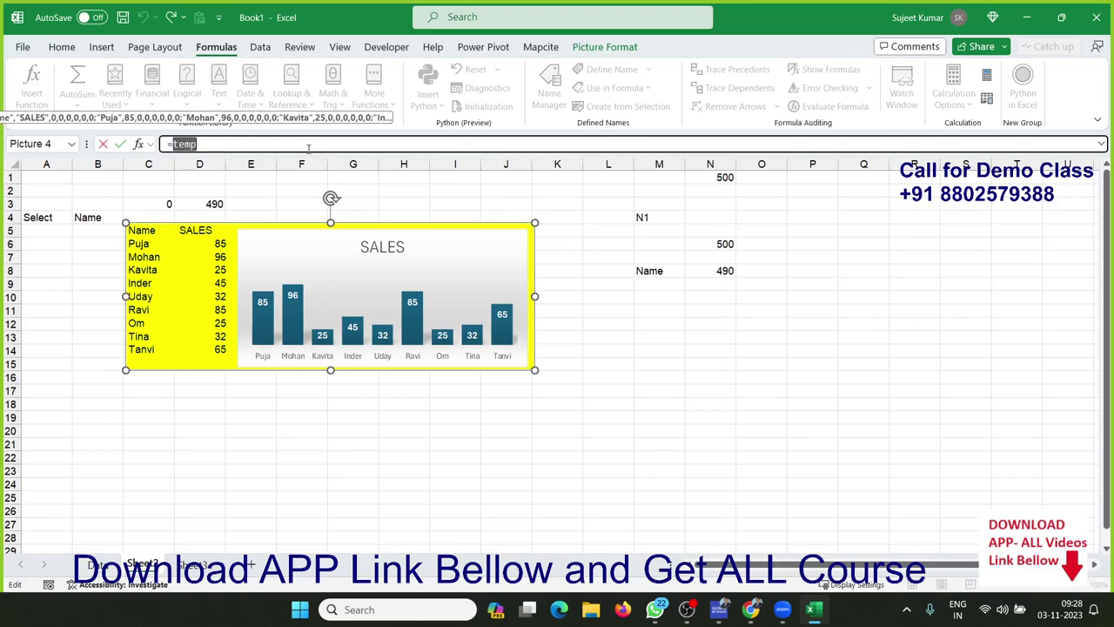
{"action": "type", "text": "City"}
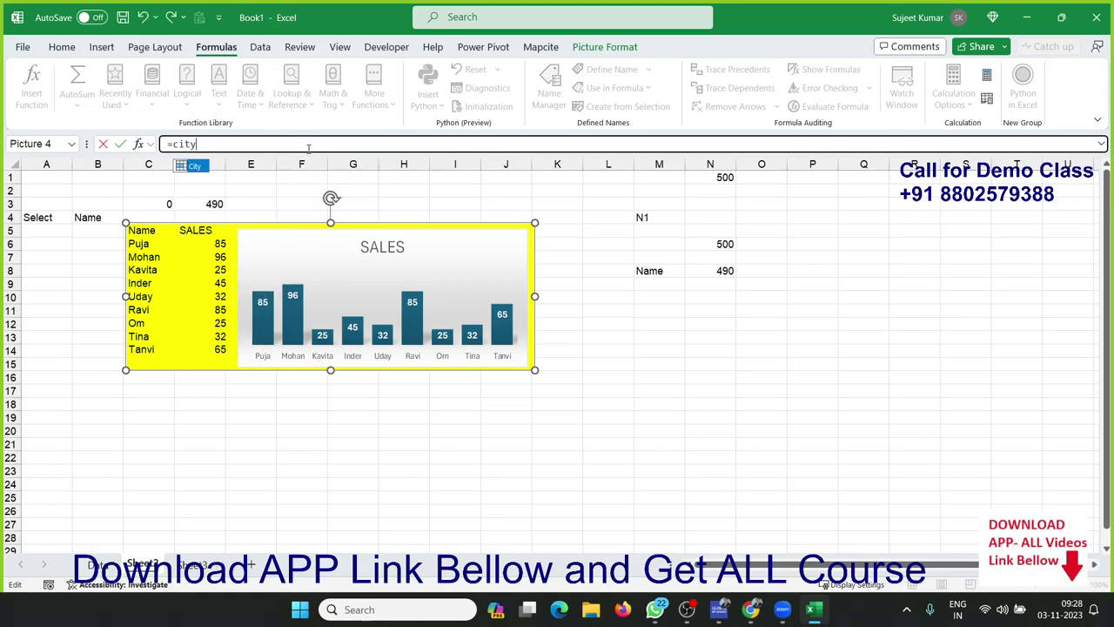
{"action": "key", "text": "Return"}
{"action": "double_click", "coordinate": [249, 144]}
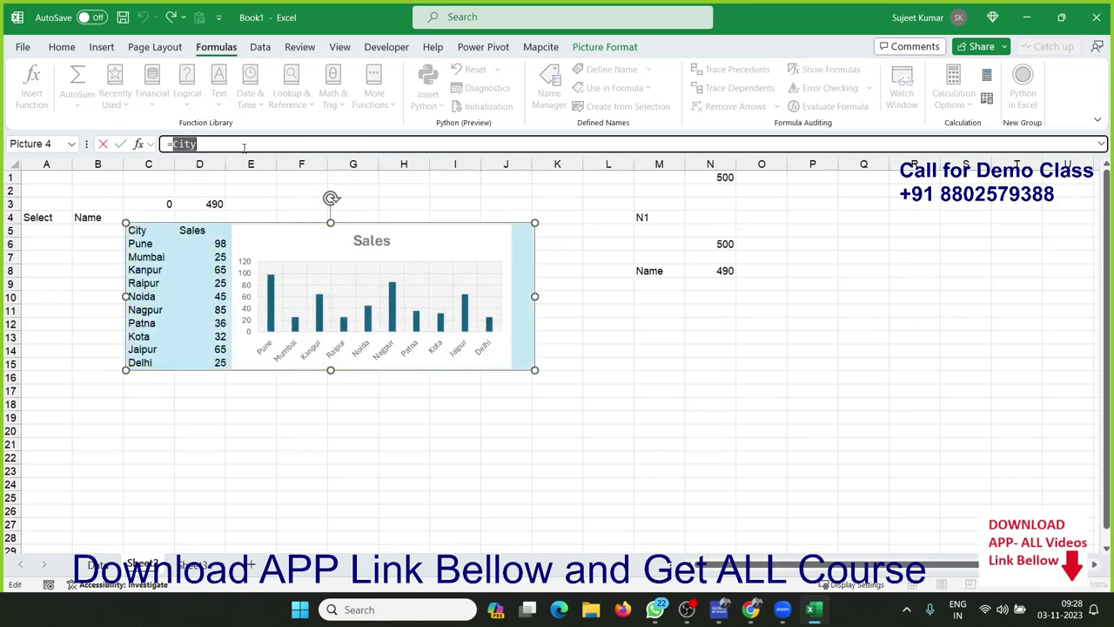
{"action": "type", "text": "name"}
{"action": "key", "text": "Return"}
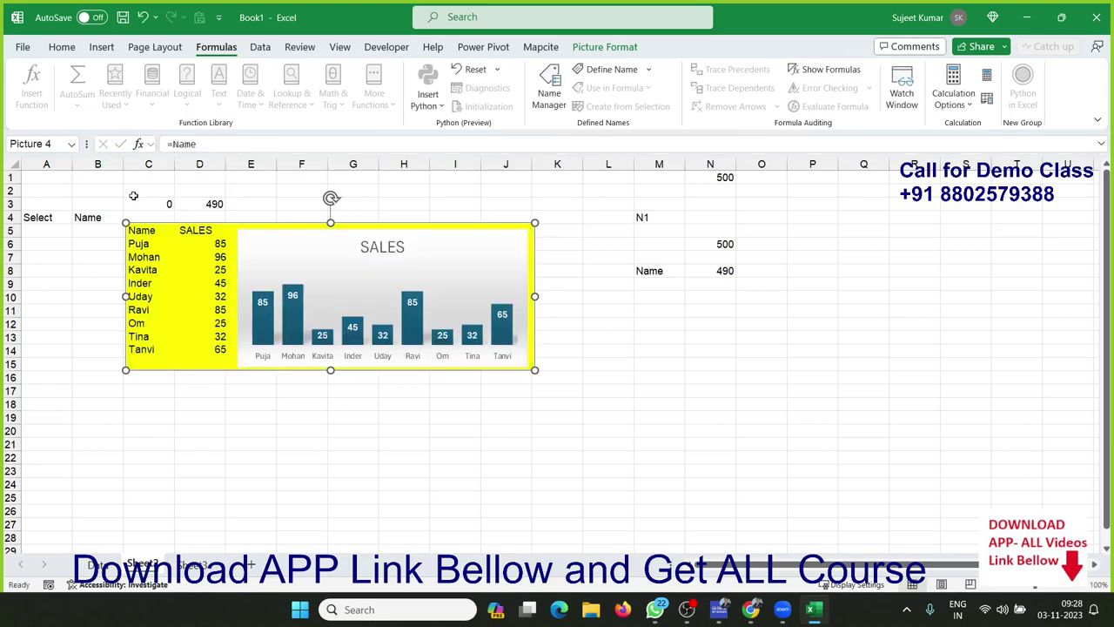
{"action": "left_click", "coordinate": [106, 215]}
{"action": "left_click", "coordinate": [128, 218]}
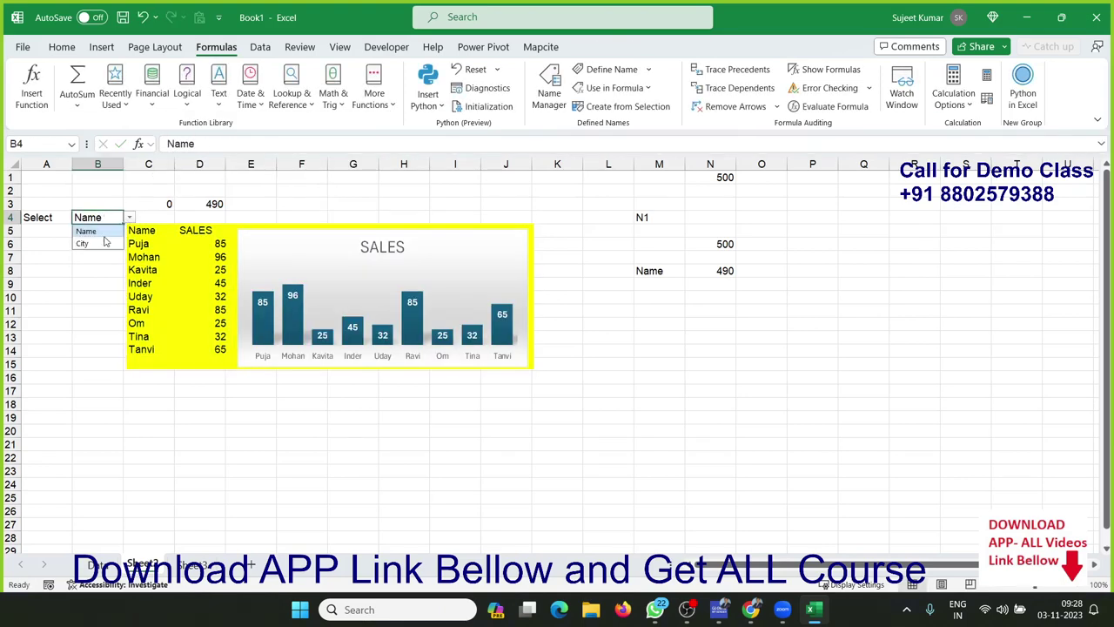
{"action": "left_click", "coordinate": [102, 214]}
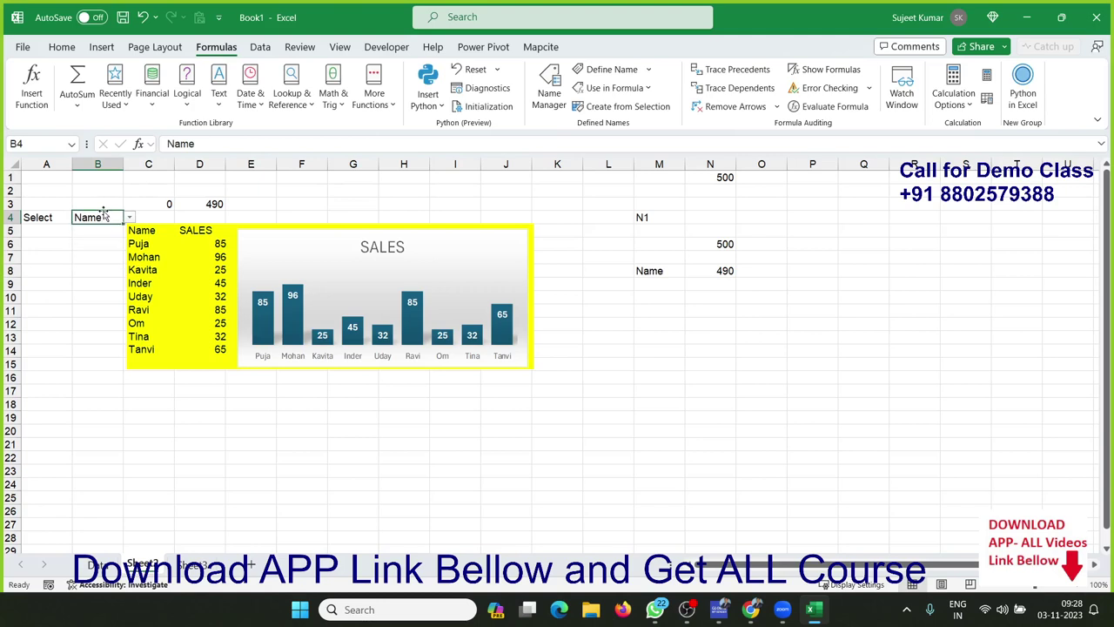
{"action": "left_click", "coordinate": [174, 244]}
{"action": "left_click", "coordinate": [174, 144]}
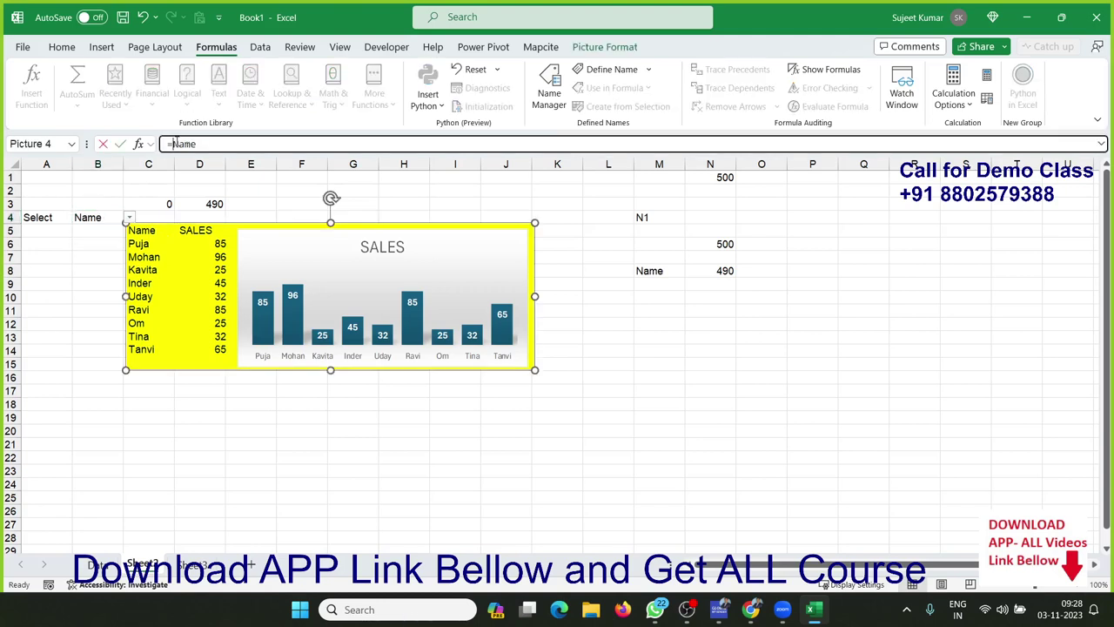
{"action": "double_click", "coordinate": [183, 143]}
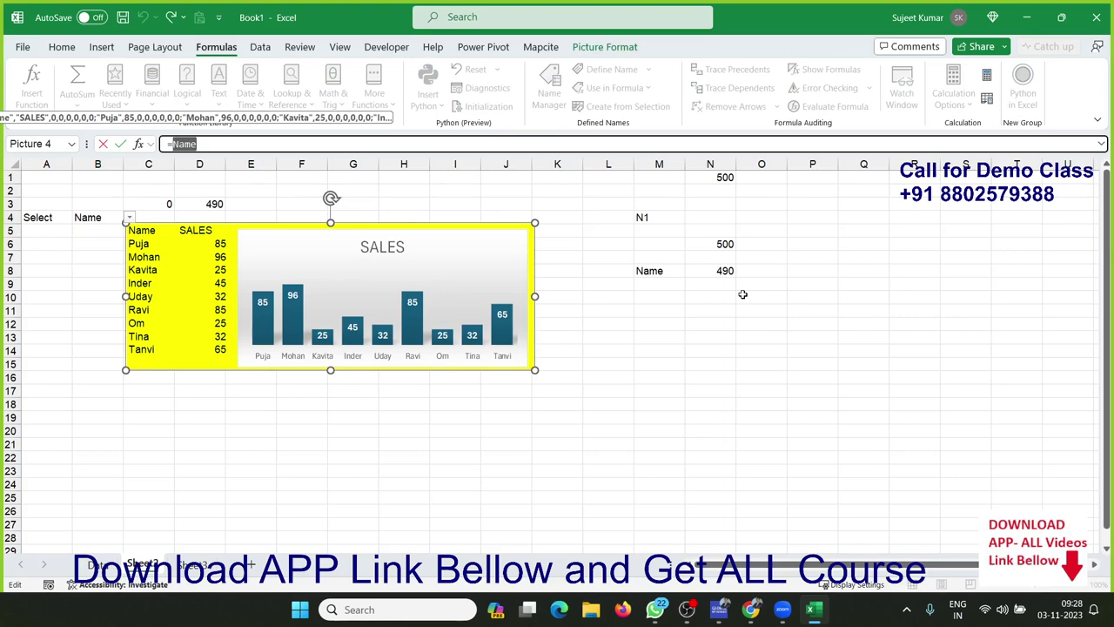
{"action": "type", "text": "B4"}
{"action": "key", "text": "Return"}
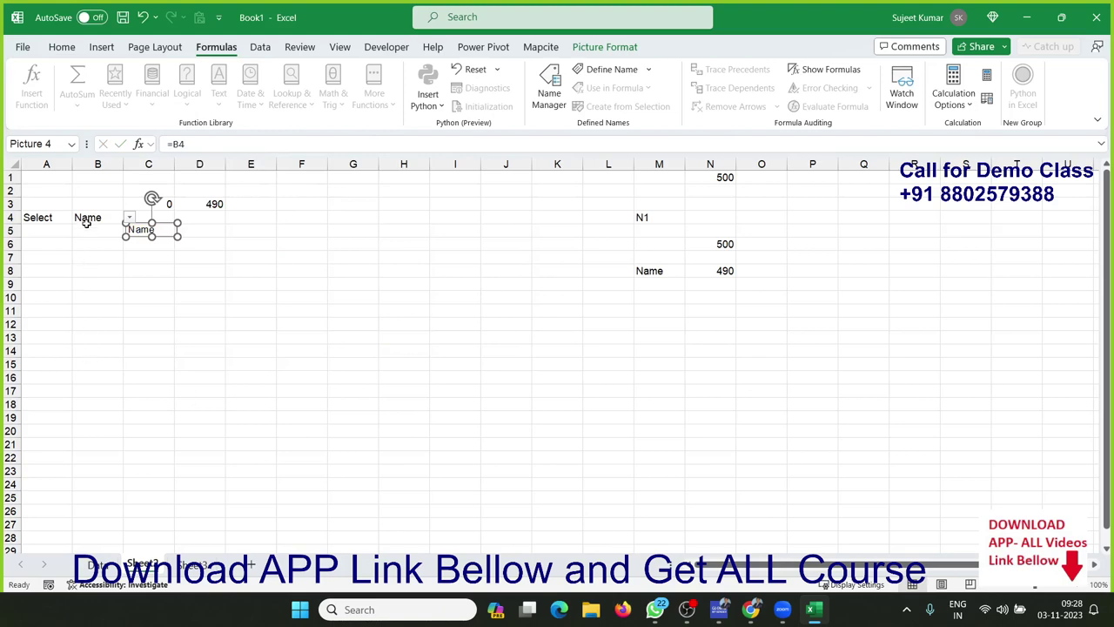
{"action": "key", "text": "ctrl+z"}
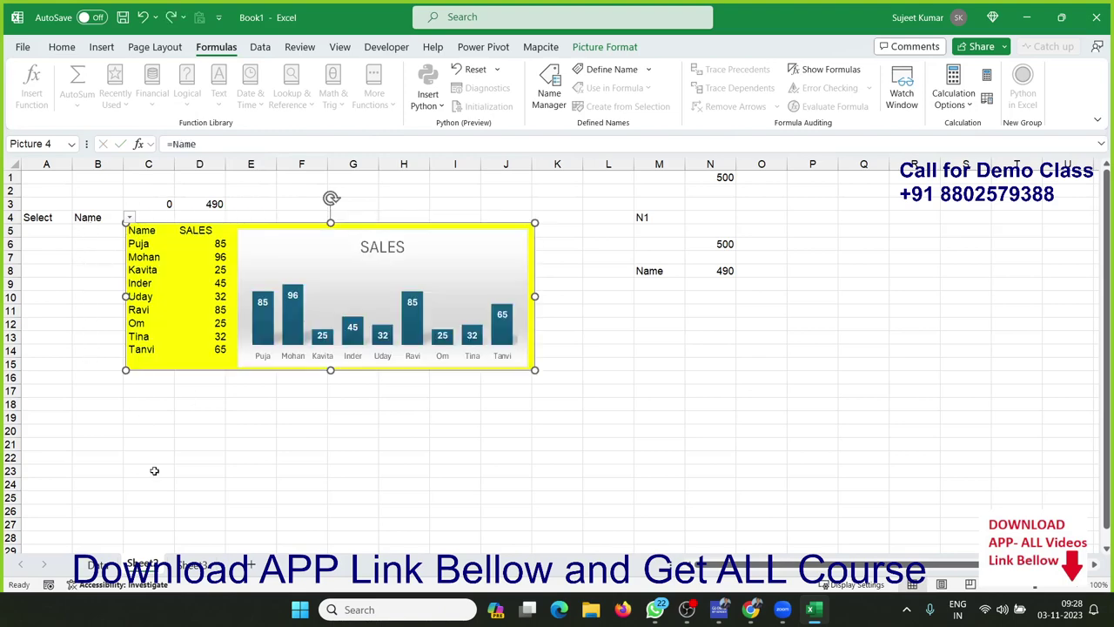
{"action": "left_click", "coordinate": [99, 565]}
{"action": "left_click", "coordinate": [68, 232]}
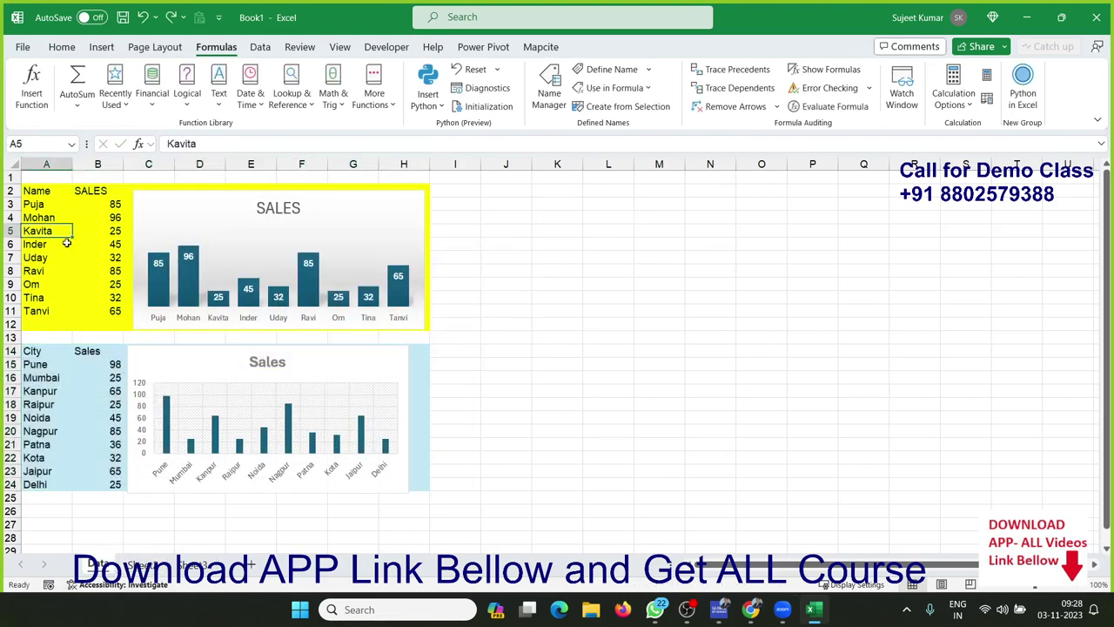
{"action": "left_click", "coordinate": [76, 427]}
{"action": "left_click", "coordinate": [142, 565]}
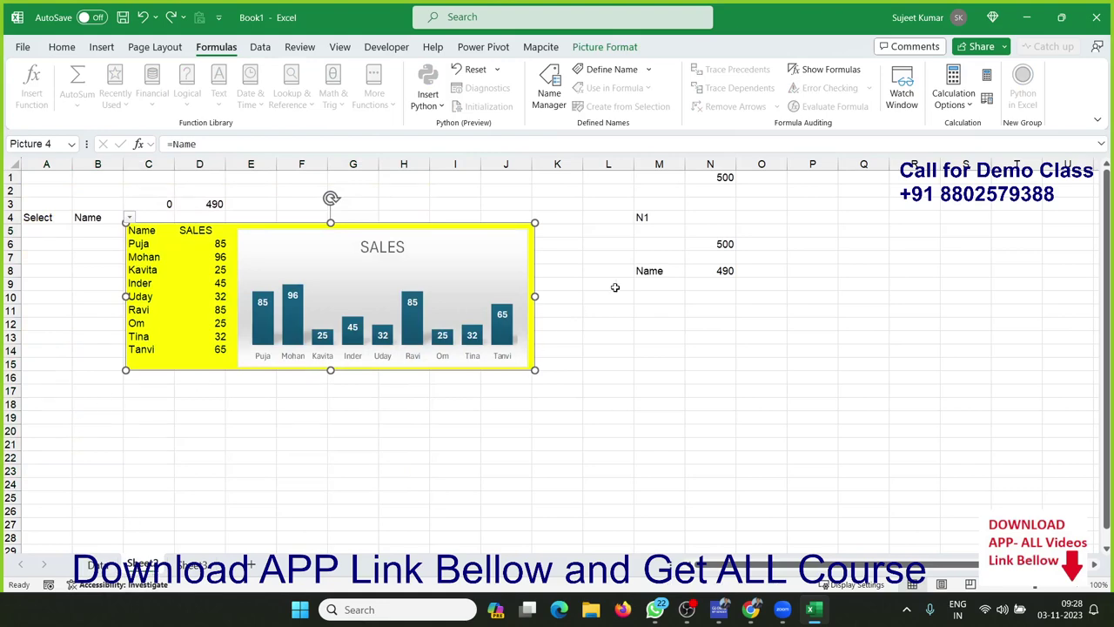
{"action": "double_click", "coordinate": [708, 270]}
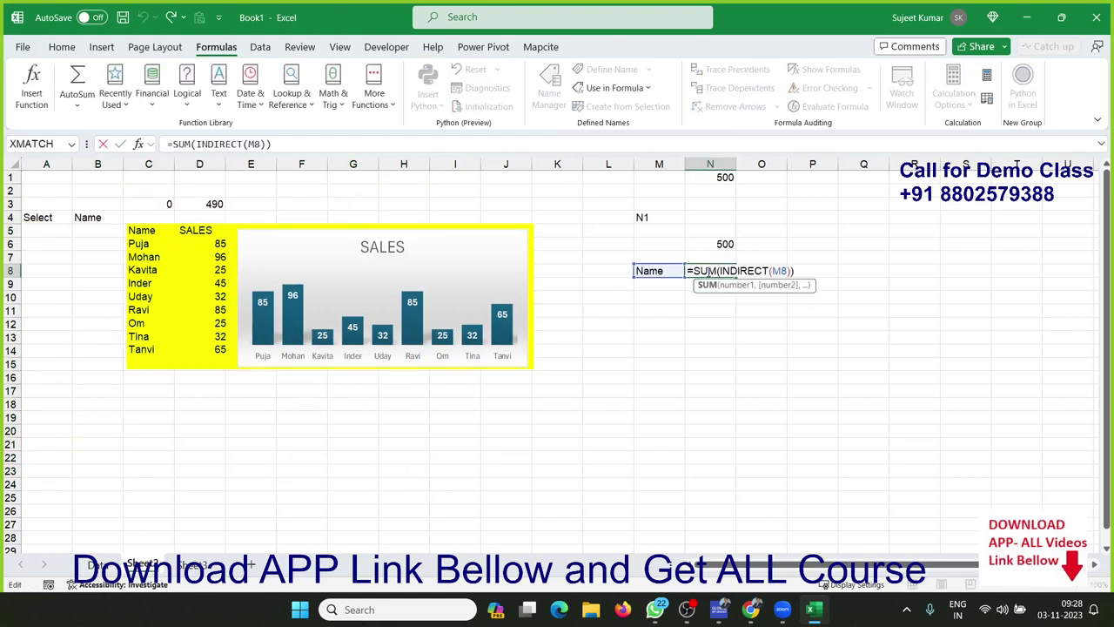
{"action": "key", "text": "Escape"}
{"action": "left_click", "coordinate": [171, 245]}
{"action": "left_click", "coordinate": [178, 144]}
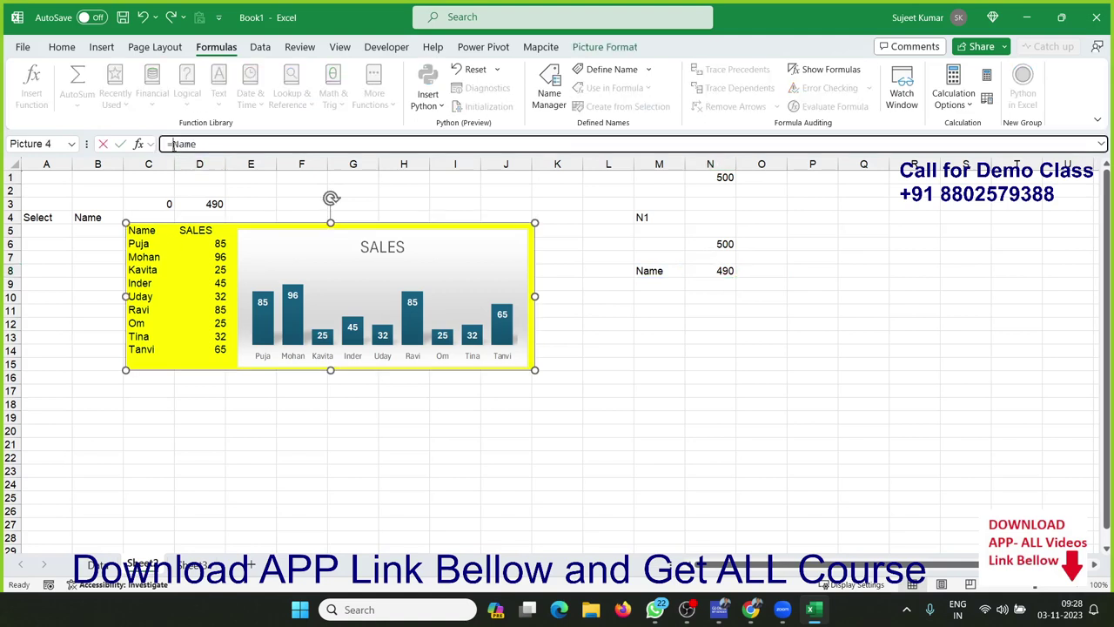
{"action": "key", "text": "BackSpace"}
{"action": "key", "text": "BackSpace"}
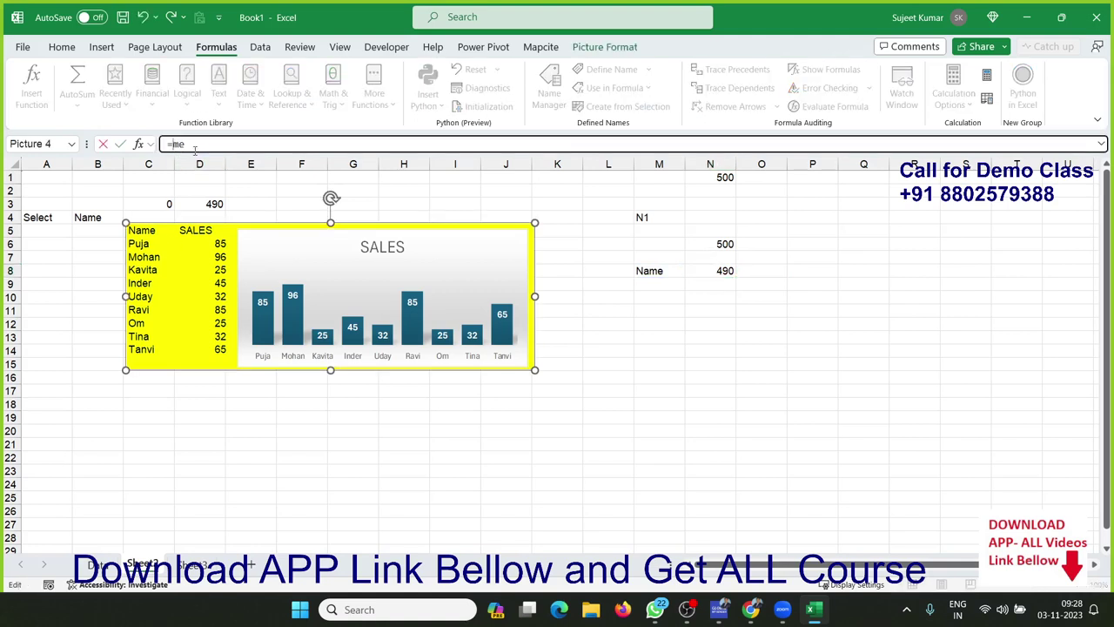
{"action": "key", "text": "BackSpace"}
{"action": "key", "text": "BackSpace"}
{"action": "type", "text": "in"}
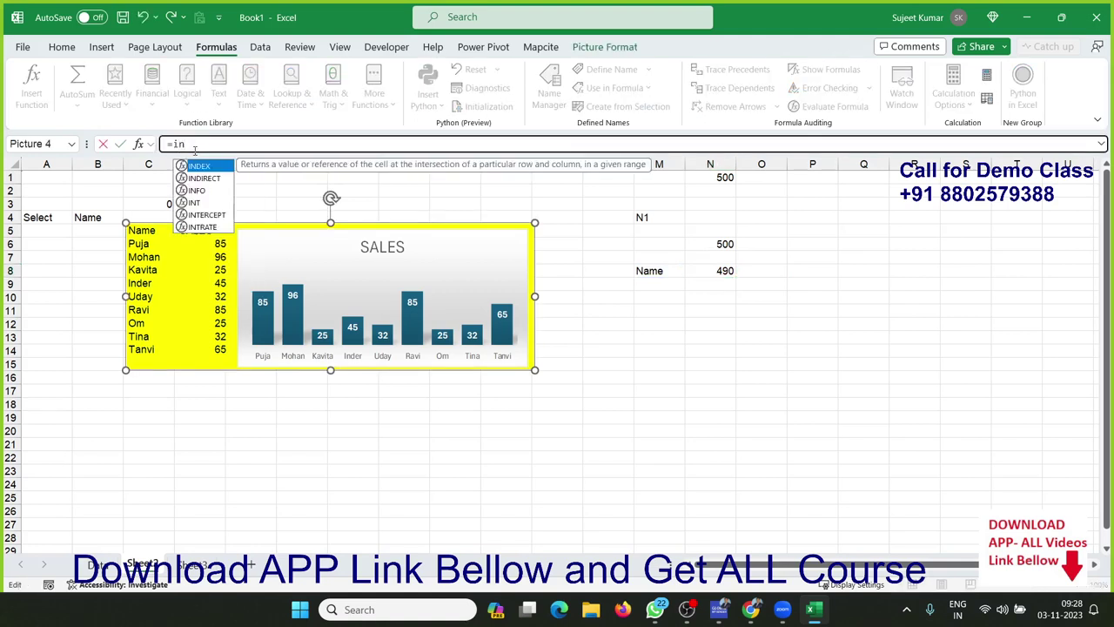
{"action": "type", "text": "d"}
{"action": "double_click", "coordinate": [203, 178]}
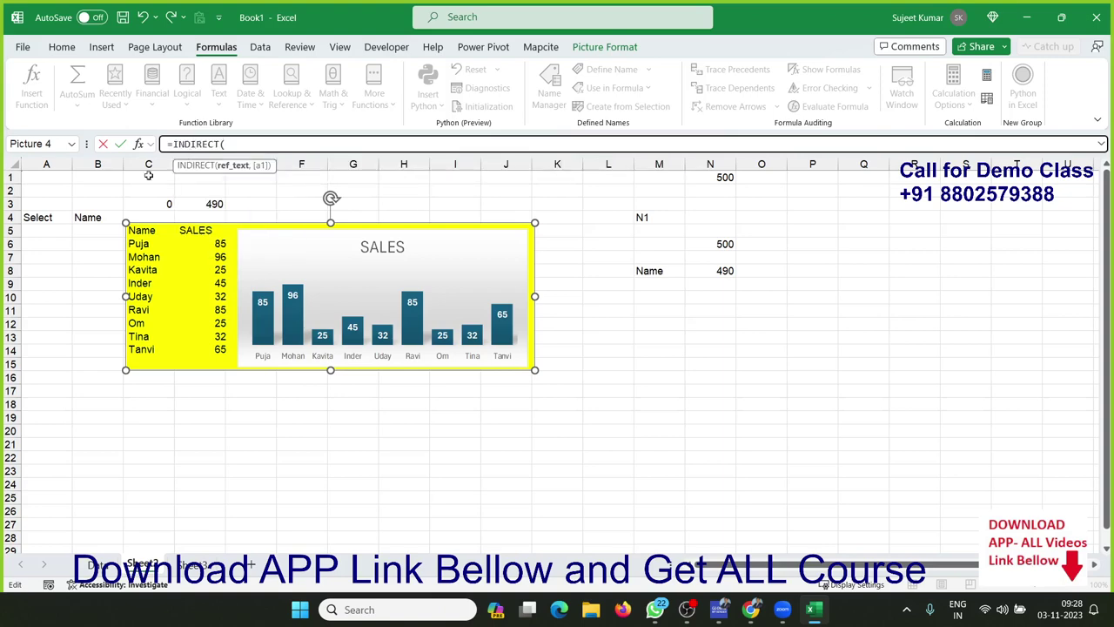
{"action": "left_click", "coordinate": [92, 219]}
{"action": "key", "text": "F4"}
{"action": "type", "text": ")"}
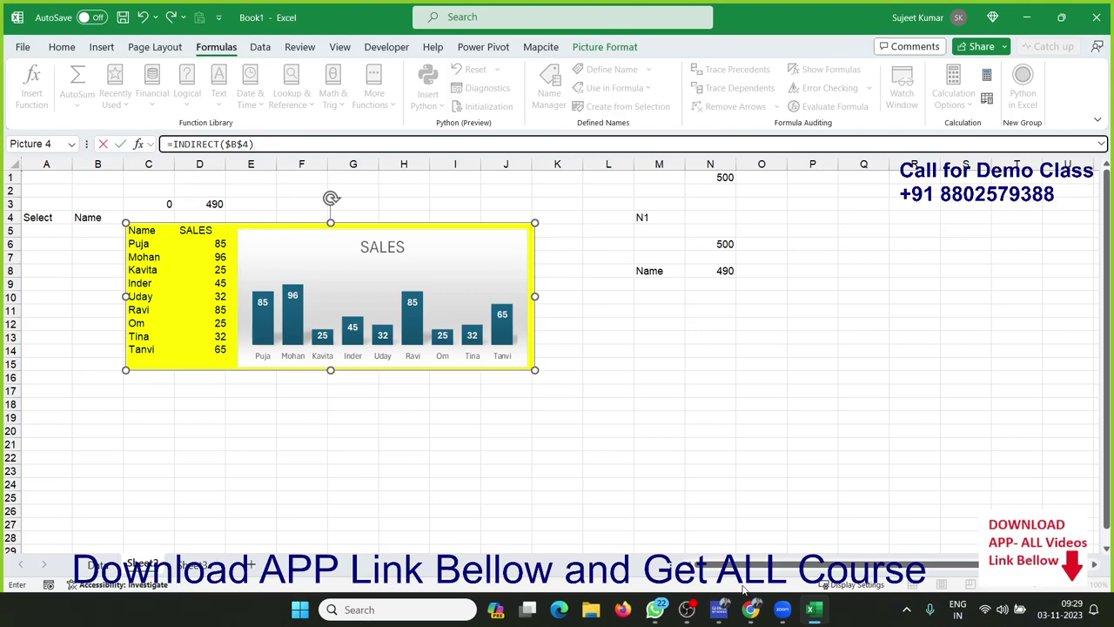
{"action": "key", "text": "Return"}
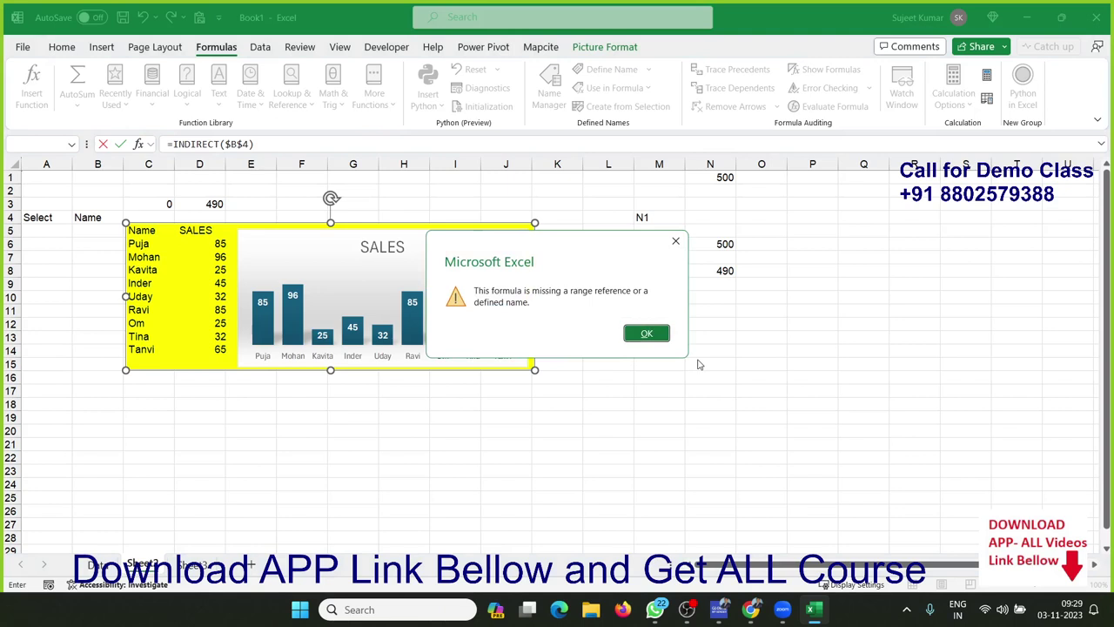
{"action": "left_click", "coordinate": [674, 242]}
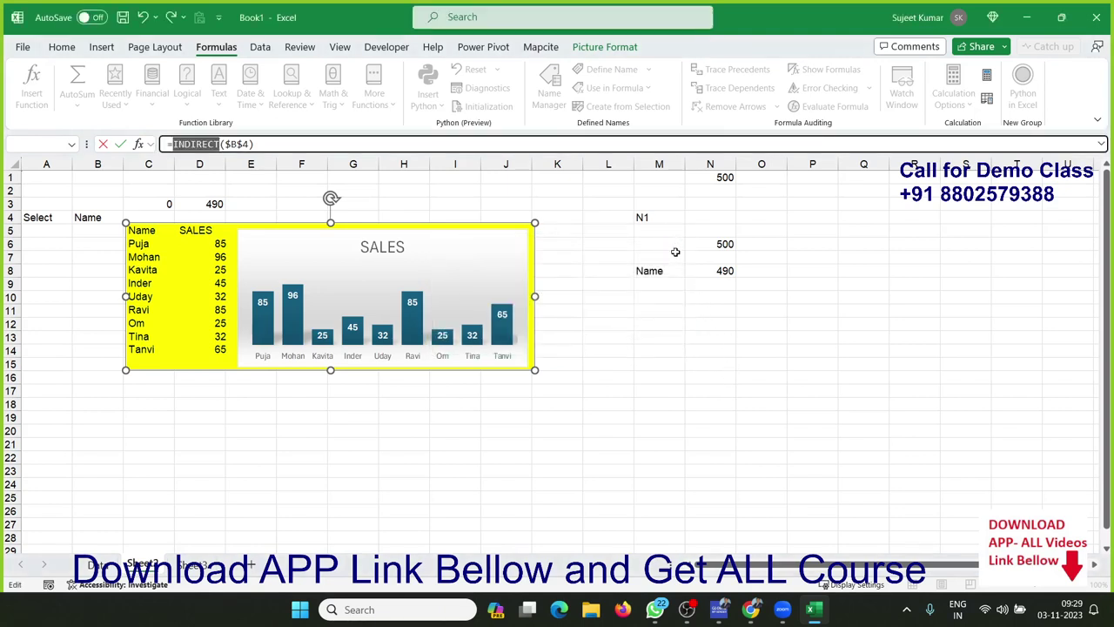
{"action": "key", "text": "Escape"}
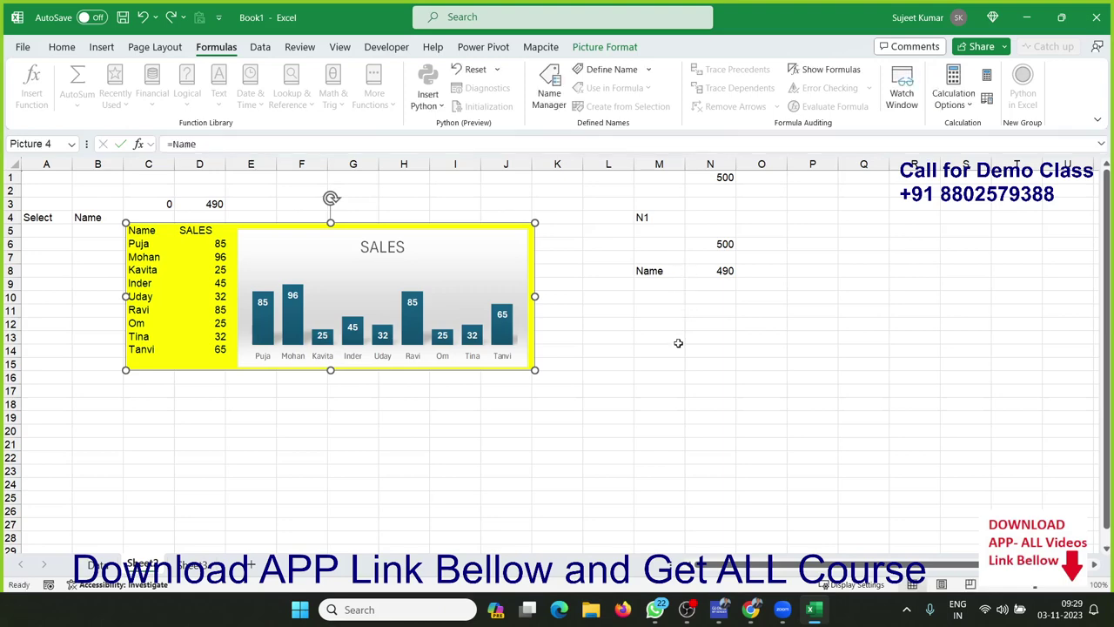
{"action": "left_click", "coordinate": [678, 341]}
{"action": "left_click", "coordinate": [550, 87]}
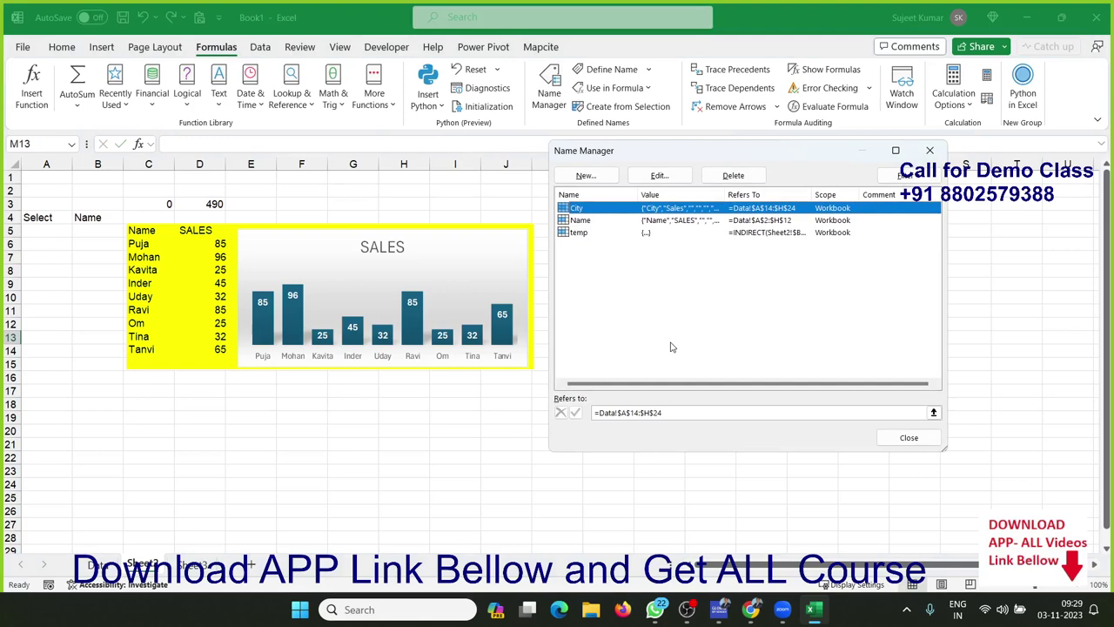
{"action": "left_click", "coordinate": [628, 233]}
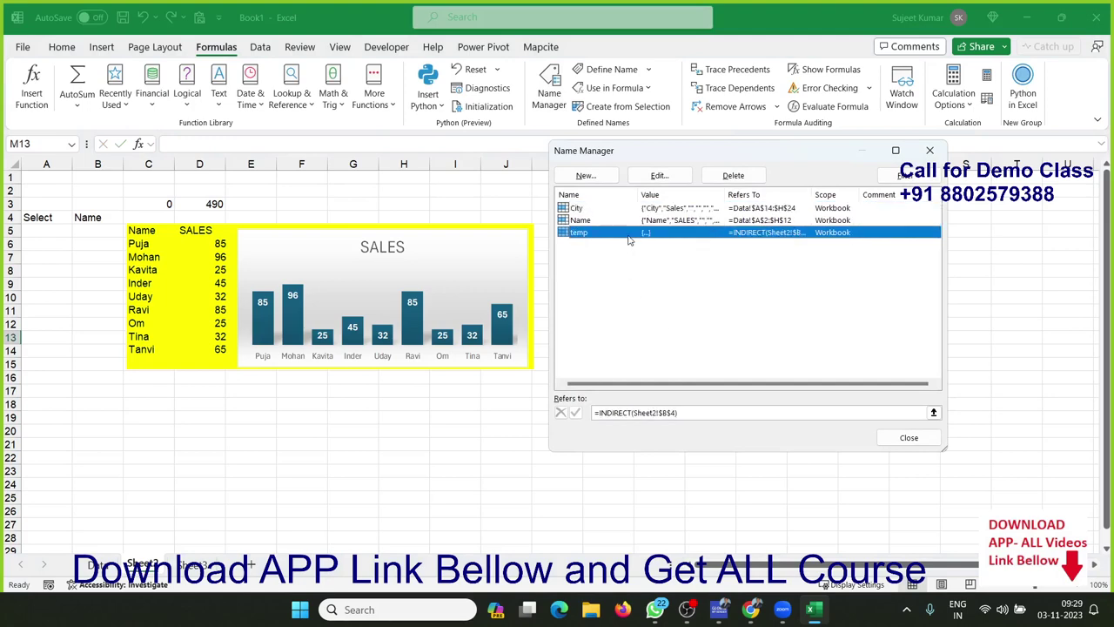
{"action": "left_click", "coordinate": [651, 413]}
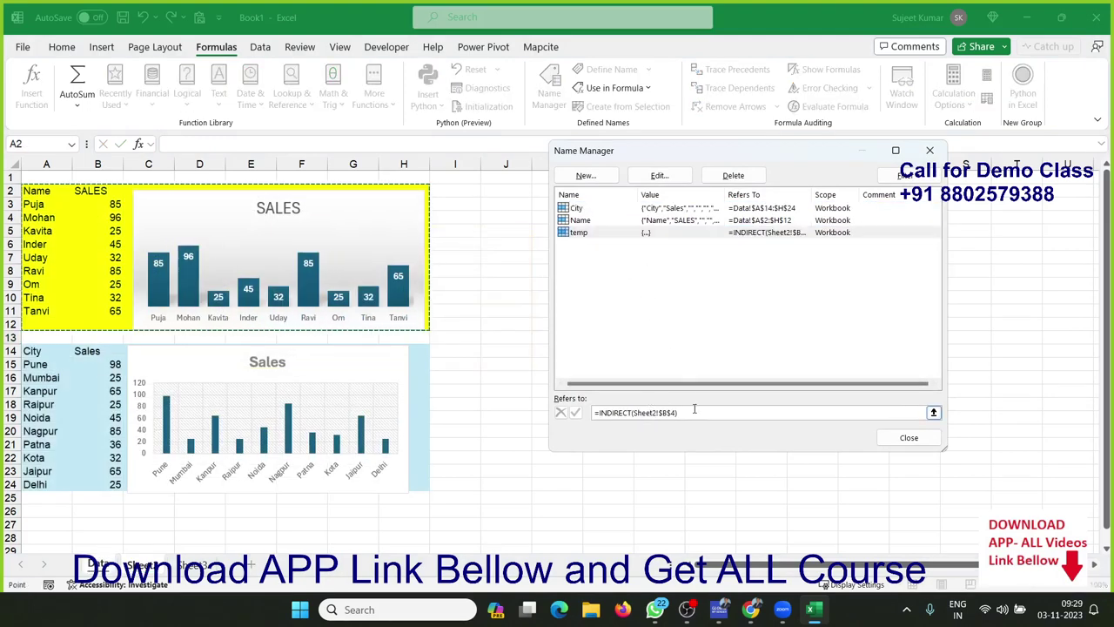
{"action": "left_click_drag", "start_coordinate": [694, 411], "coordinate": [599, 414]}
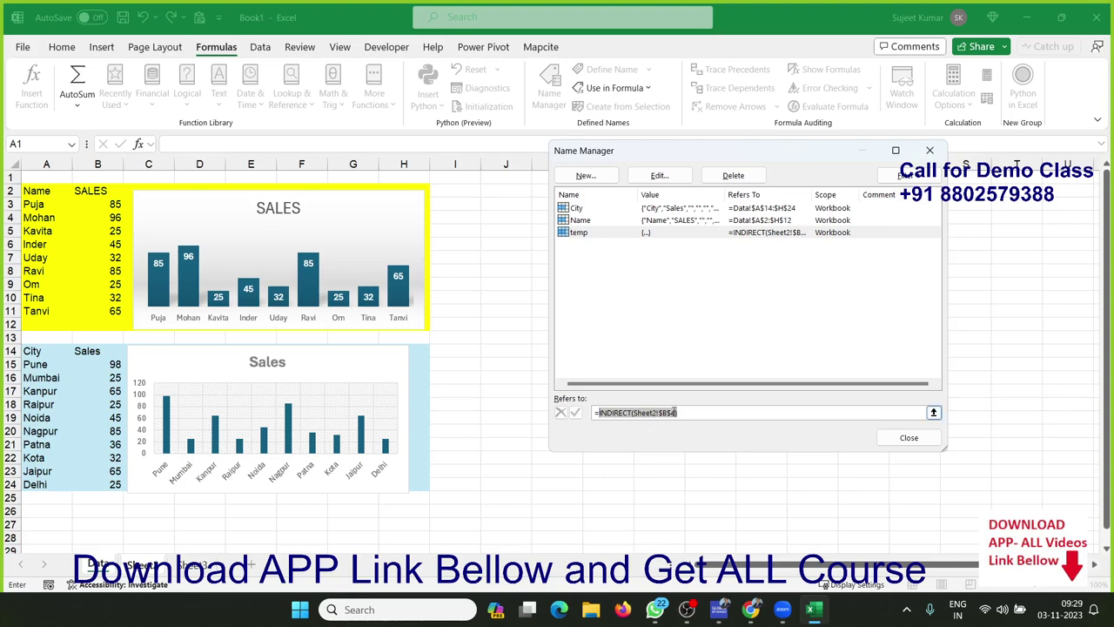
{"action": "left_click", "coordinate": [908, 437]}
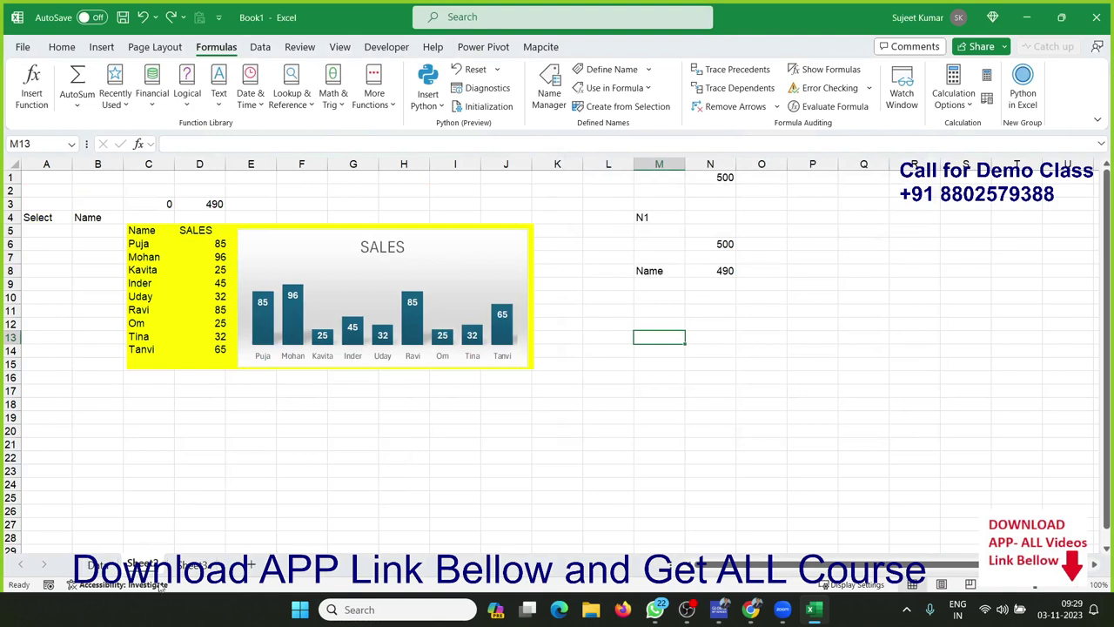
Enter =SUM(temp) in M12, confirming it returns 490 like the Name total.
{"action": "left_click", "coordinate": [109, 220]}
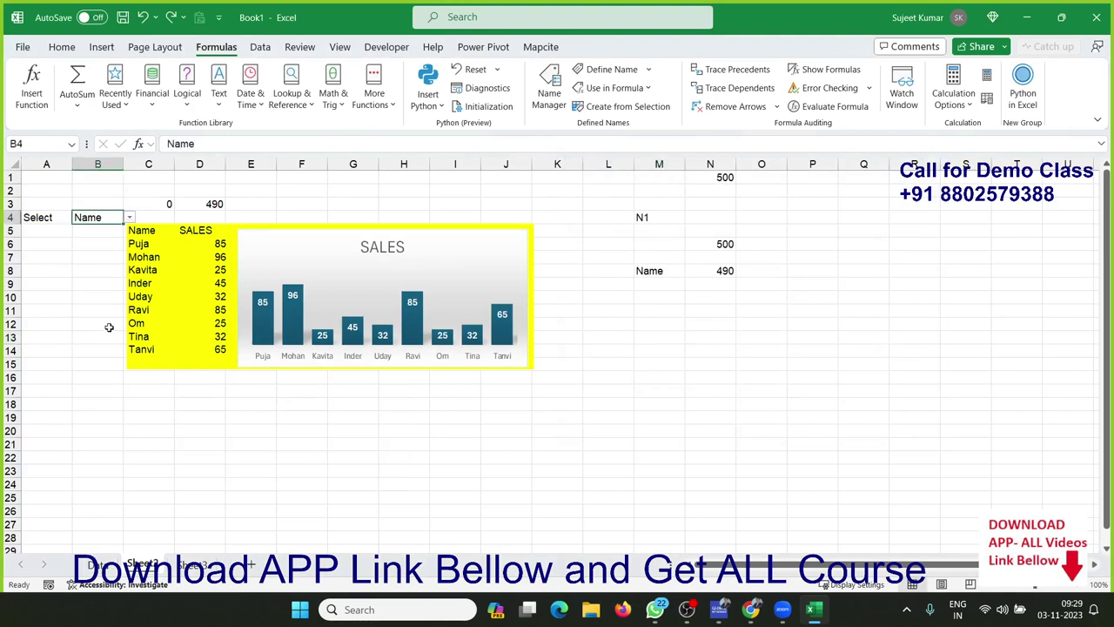
{"action": "left_click", "coordinate": [665, 322]}
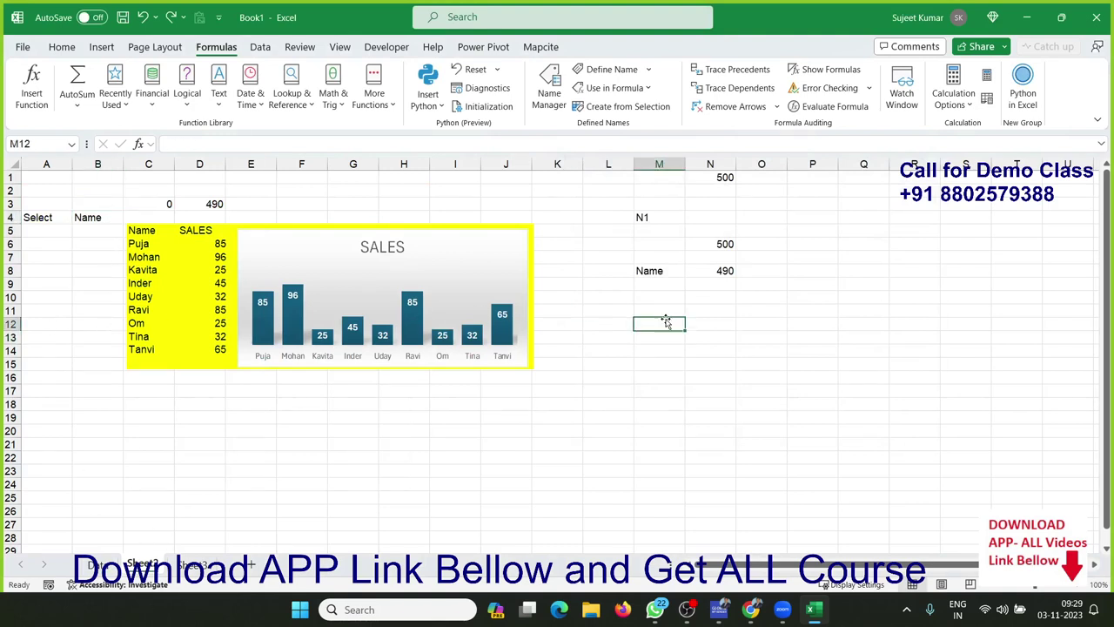
{"action": "type", "text": "=sum"}
{"action": "key", "text": "Tab"}
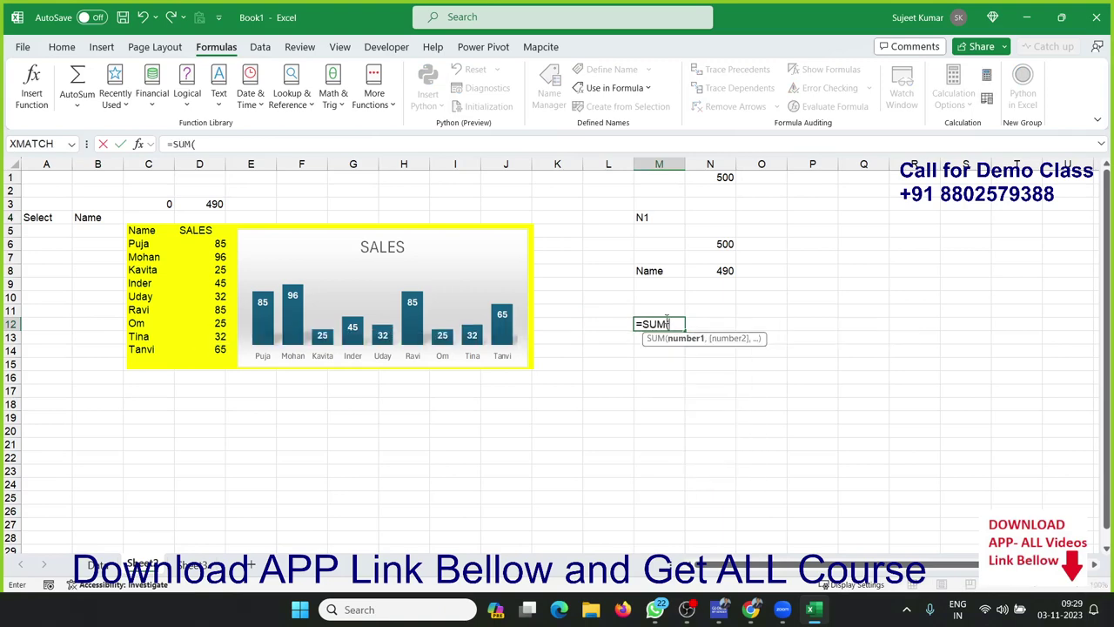
{"action": "type", "text": "temp"}
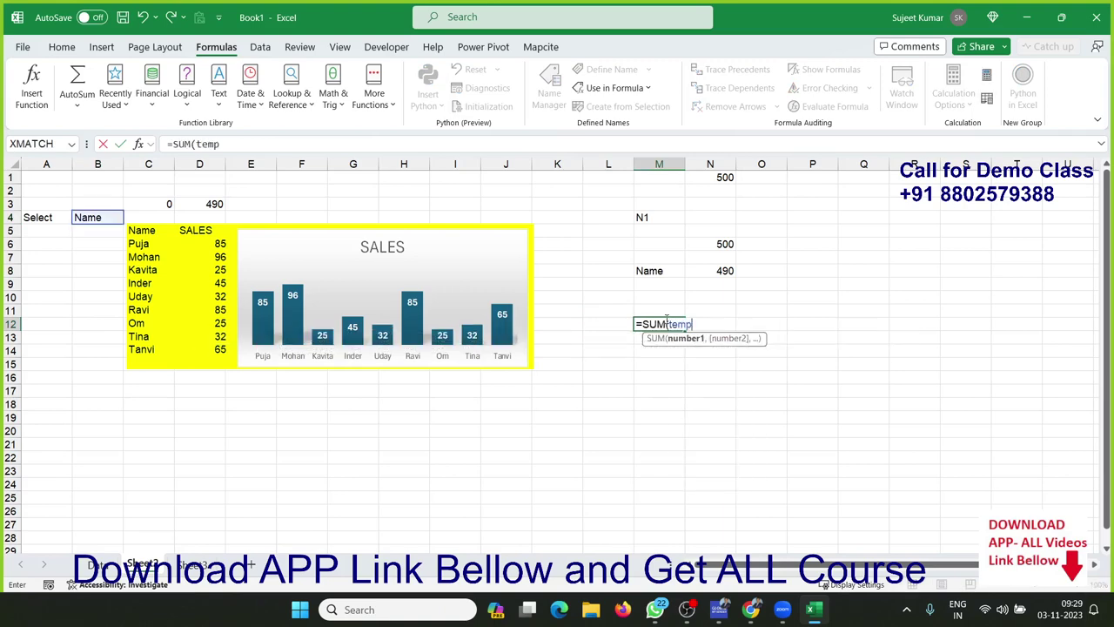
{"action": "type", "text": ")"}
{"action": "key", "text": "Return"}
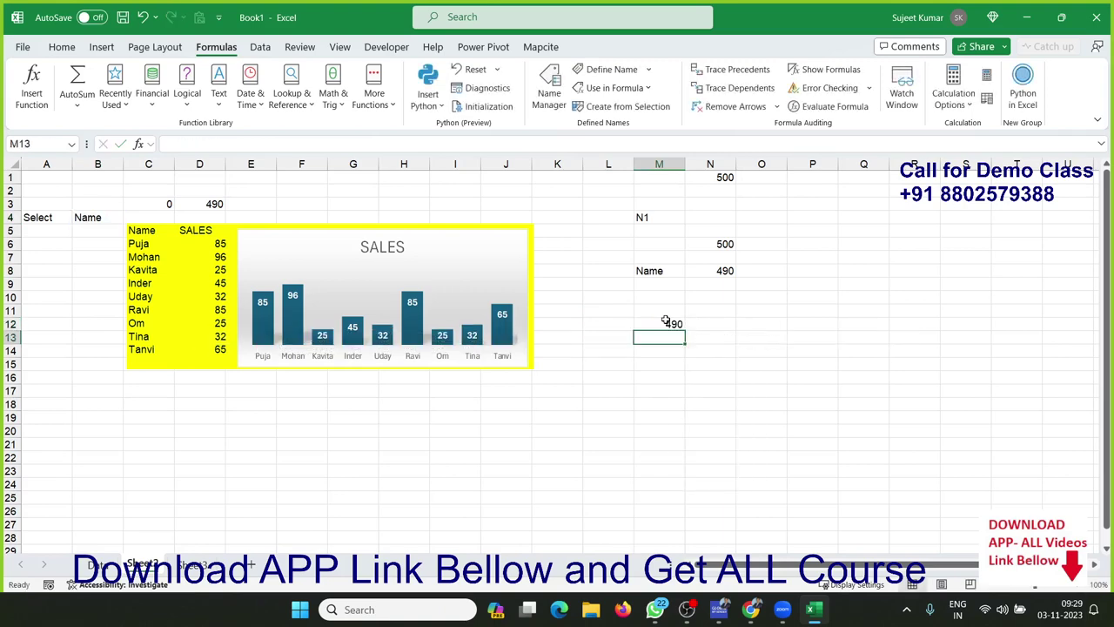
{"action": "left_click", "coordinate": [665, 321]}
{"action": "left_click", "coordinate": [91, 217]}
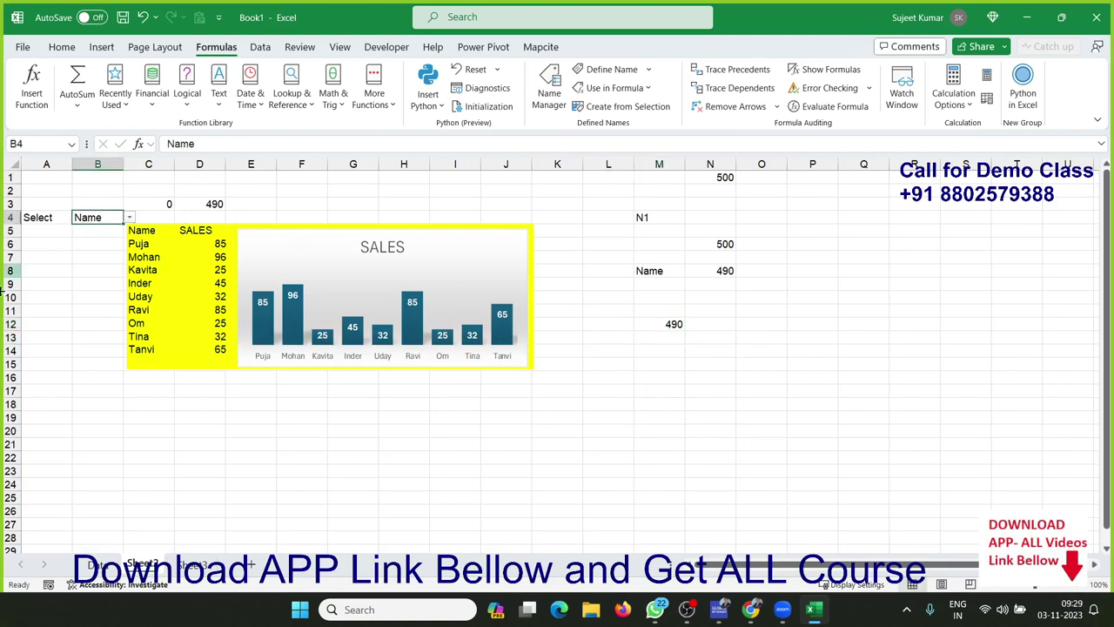
{"action": "left_click", "coordinate": [188, 303]}
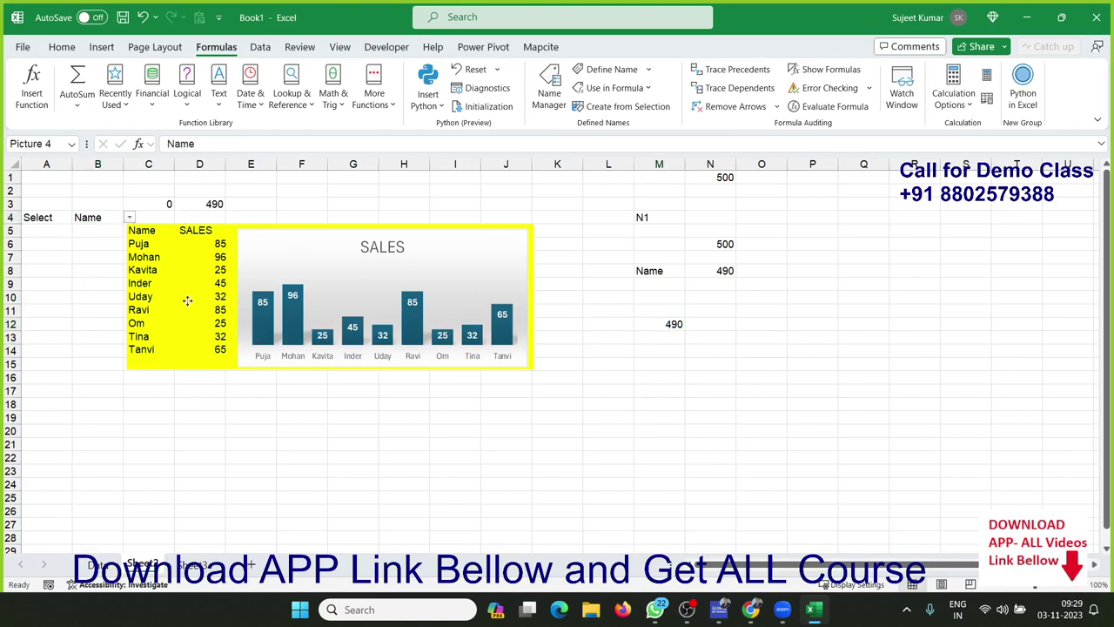
Replace Name with temp in the linked picture's source formula, making it =temp.
{"action": "left_click", "coordinate": [187, 145]}
{"action": "double_click", "coordinate": [186, 144]}
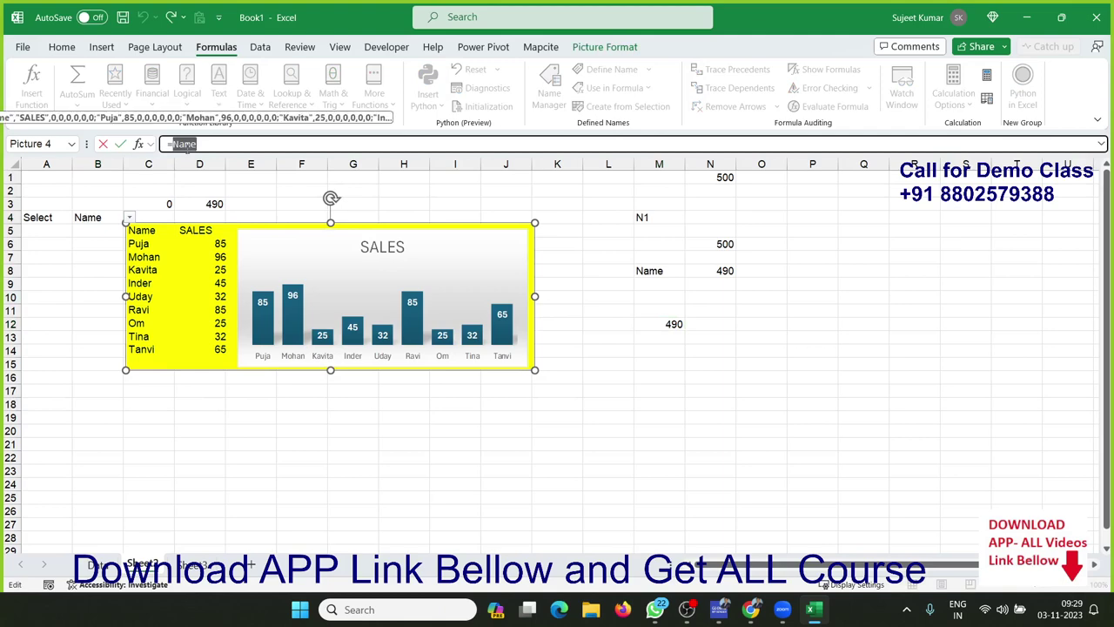
{"action": "type", "text": "temp"}
{"action": "key", "text": "Return"}
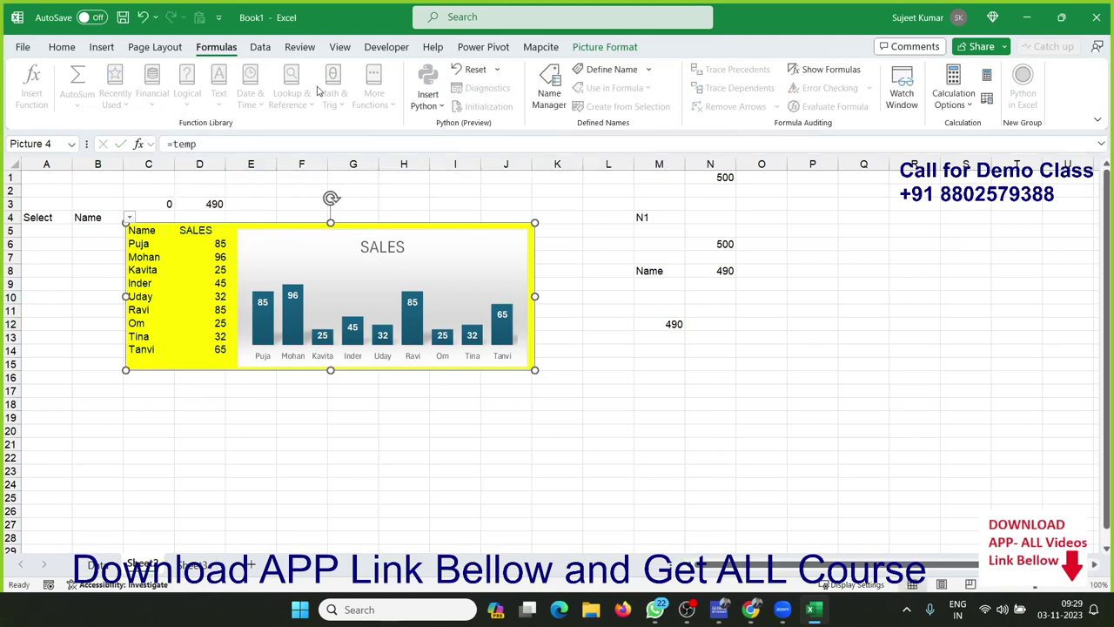